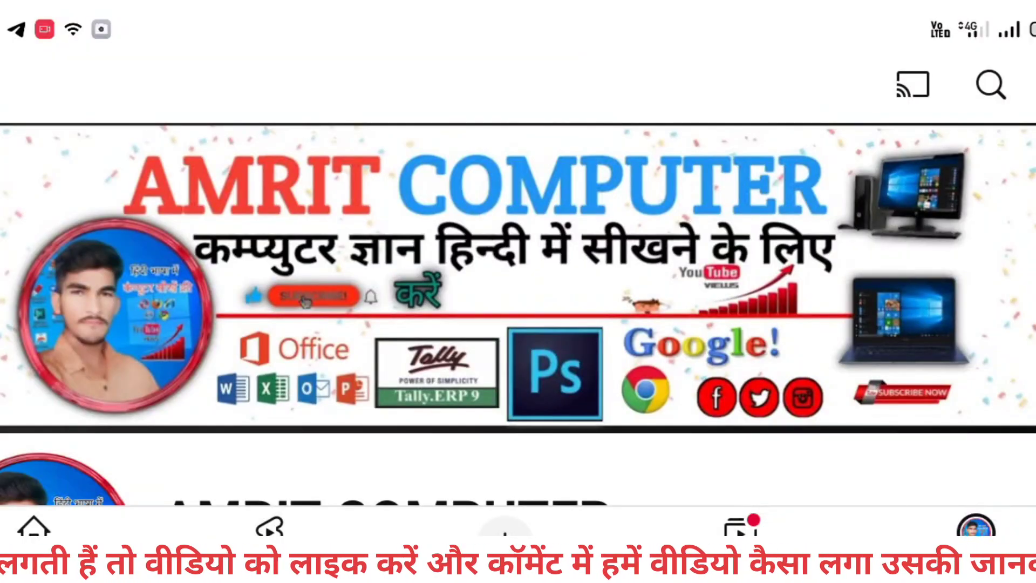
Browse the channel's uploaded videos from the newest to the oldest and return to the channel banner
scroll(752, 338, "down", 4)
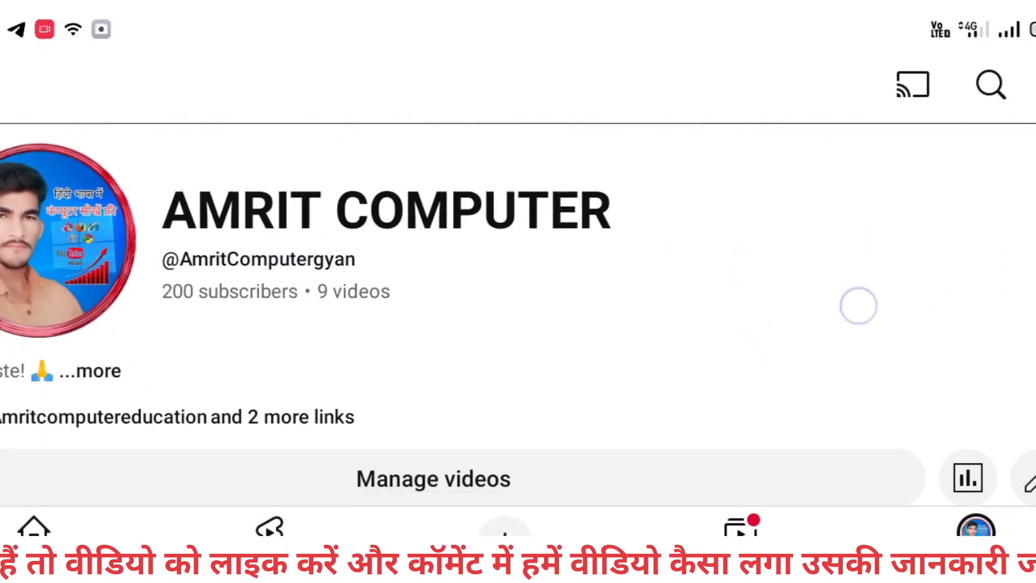
scroll(858, 305, "down", 3)
scroll(846, 377, "down", 5)
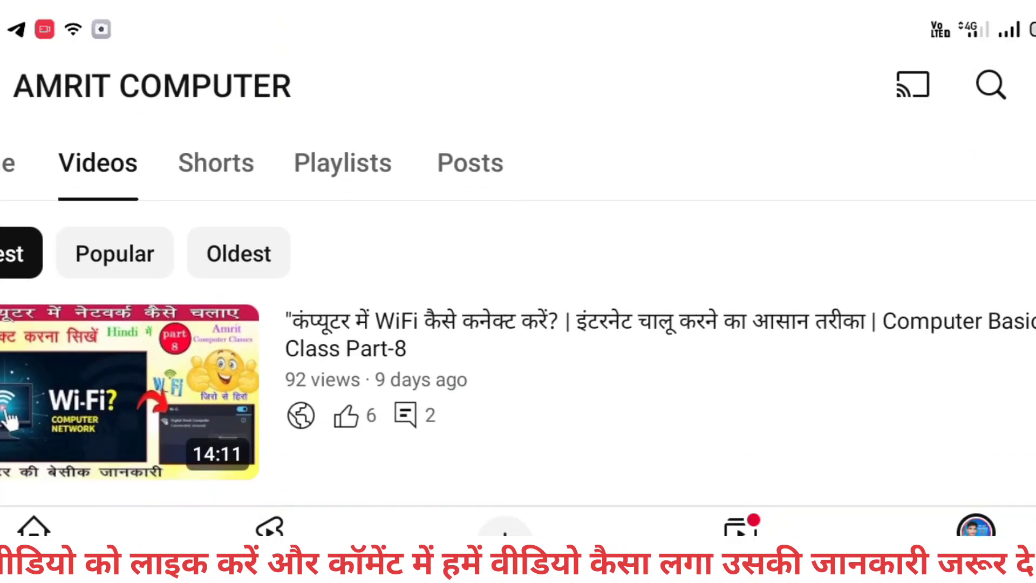
scroll(885, 365, "down", 10)
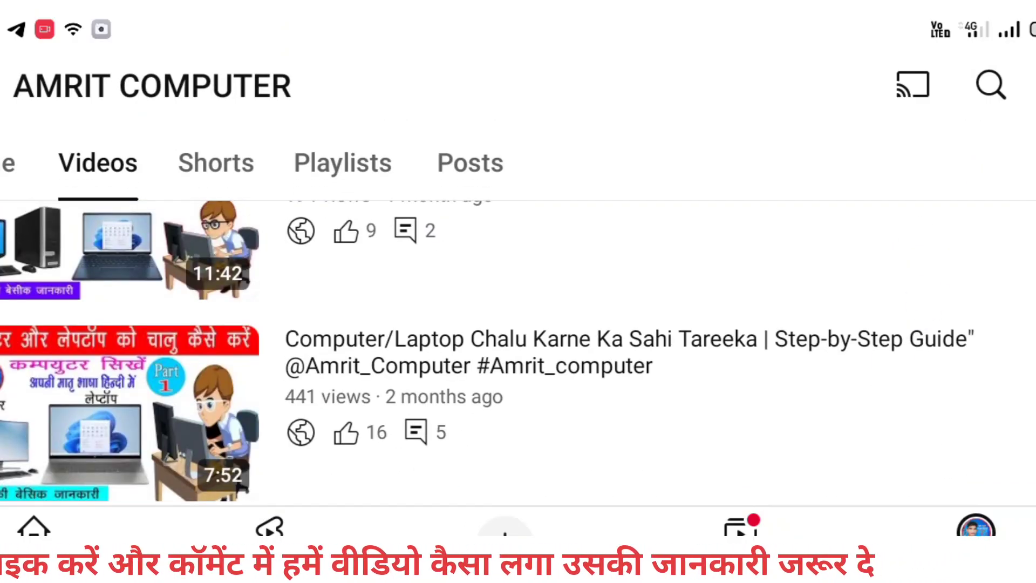
scroll(855, 331, "up", 3)
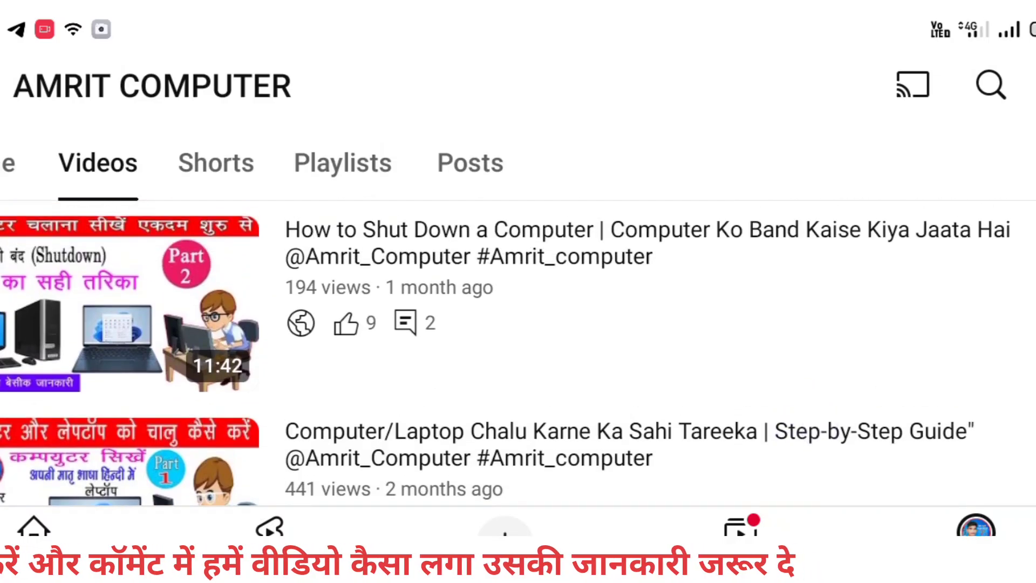
scroll(811, 367, "up", 3)
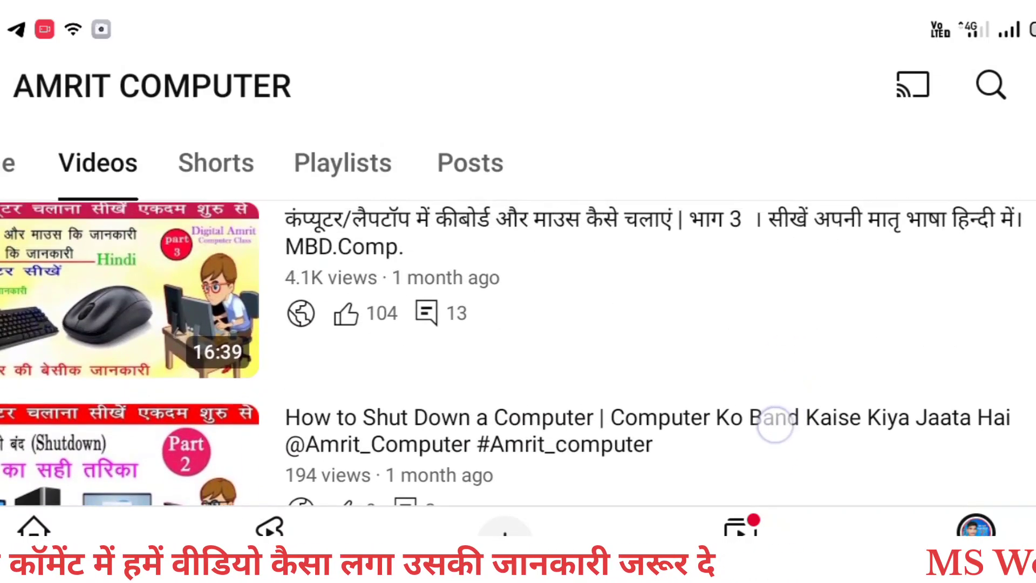
scroll(760, 393, "up", 3)
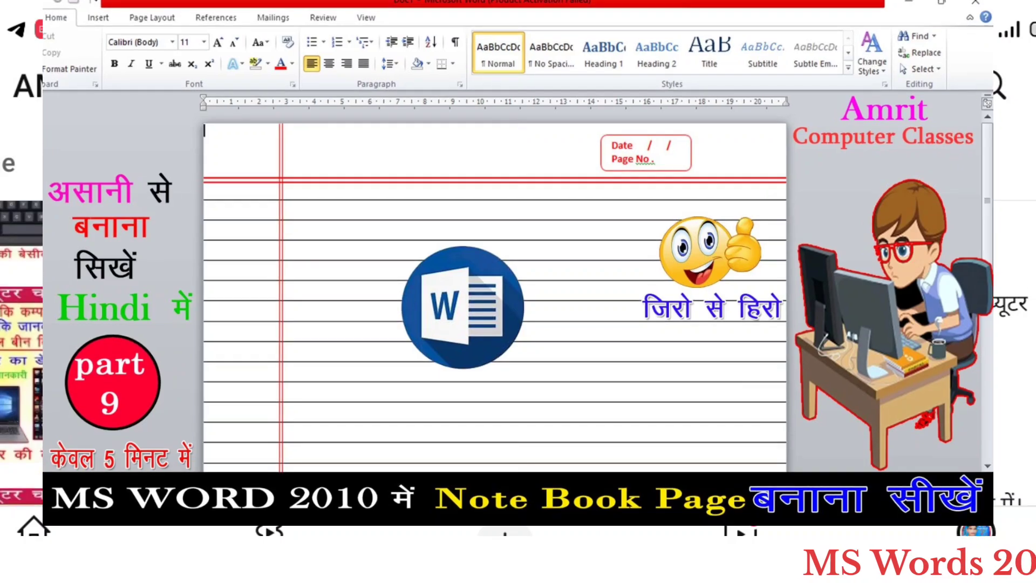
scroll(797, 388, "up", 1)
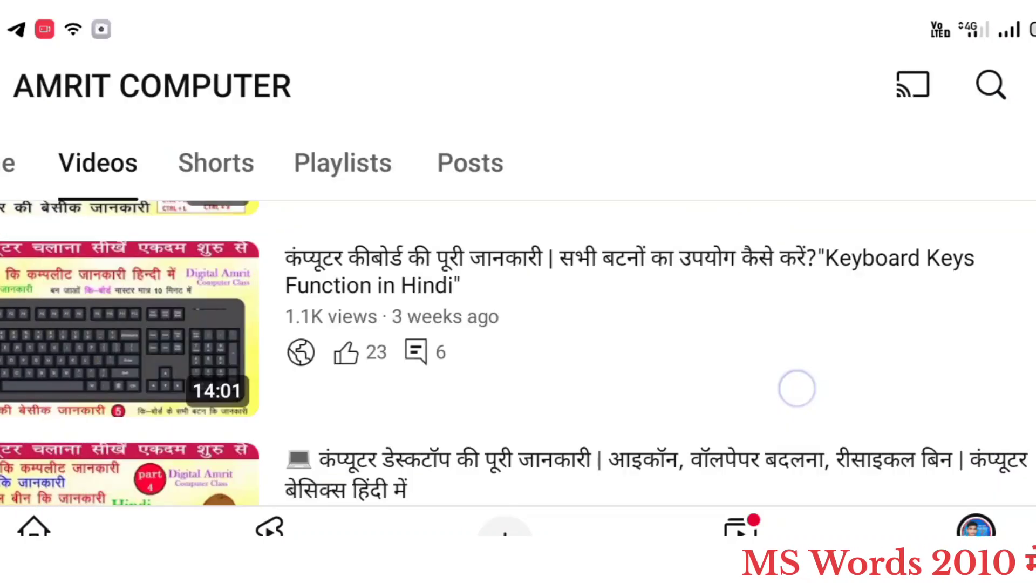
scroll(797, 388, "up", 4)
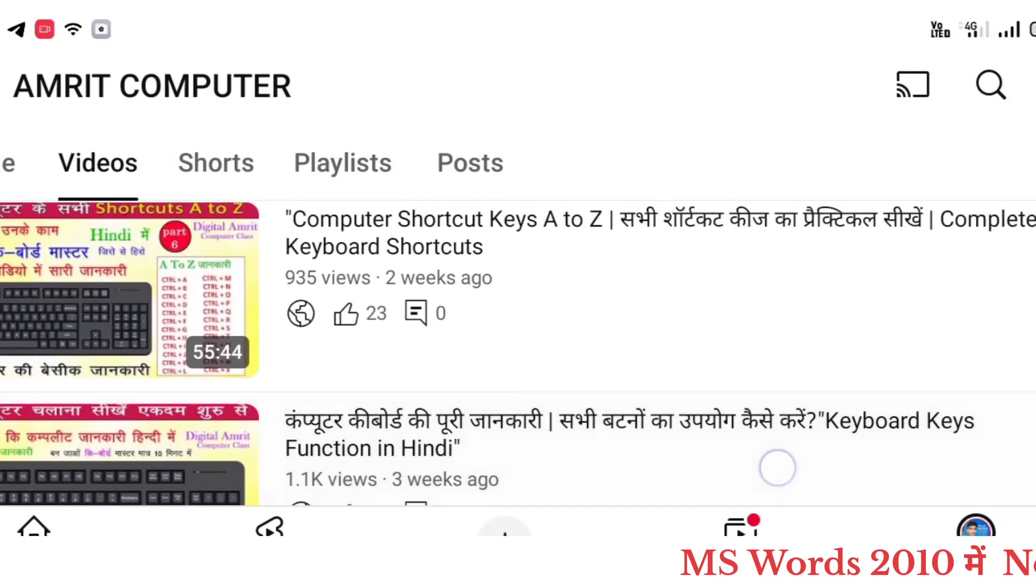
scroll(763, 361, "up", 3)
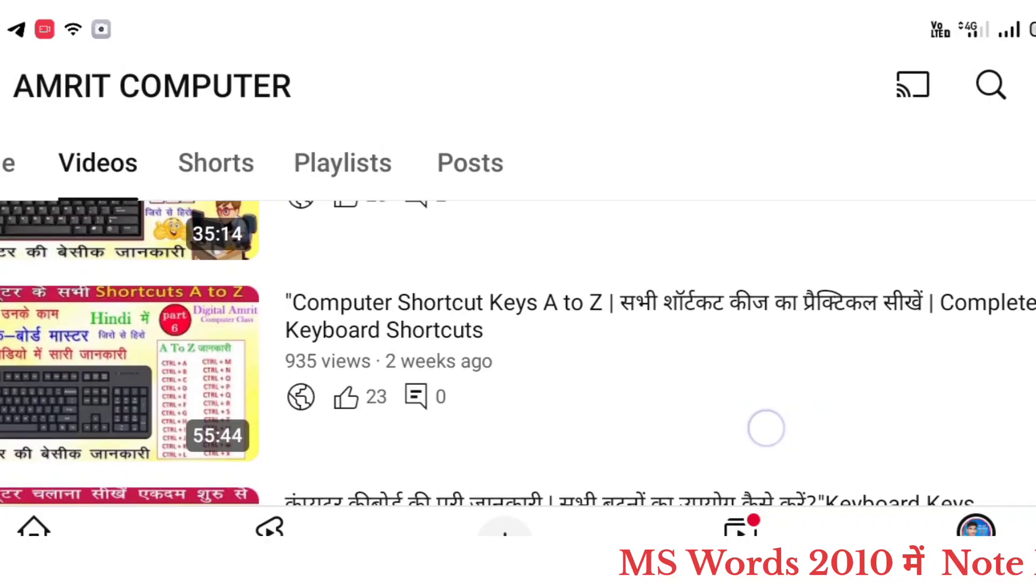
scroll(758, 491, "up", 5)
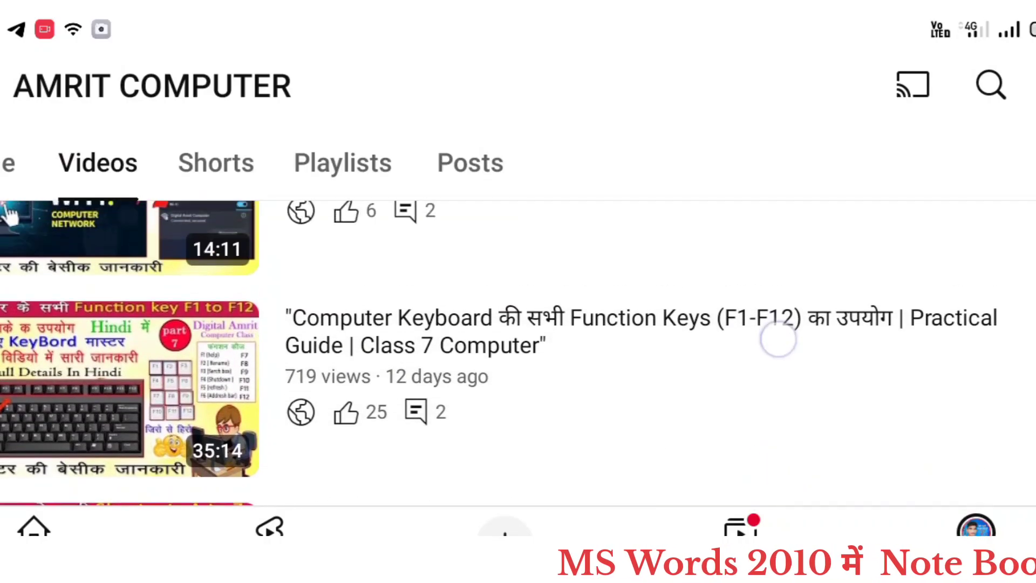
scroll(775, 405, "up", 4)
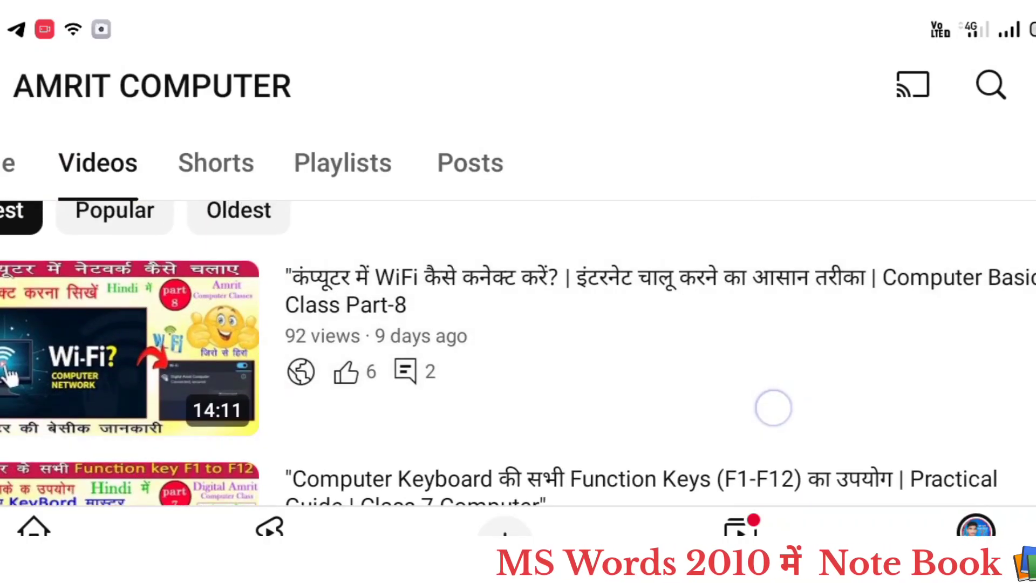
scroll(731, 426, "up", 6)
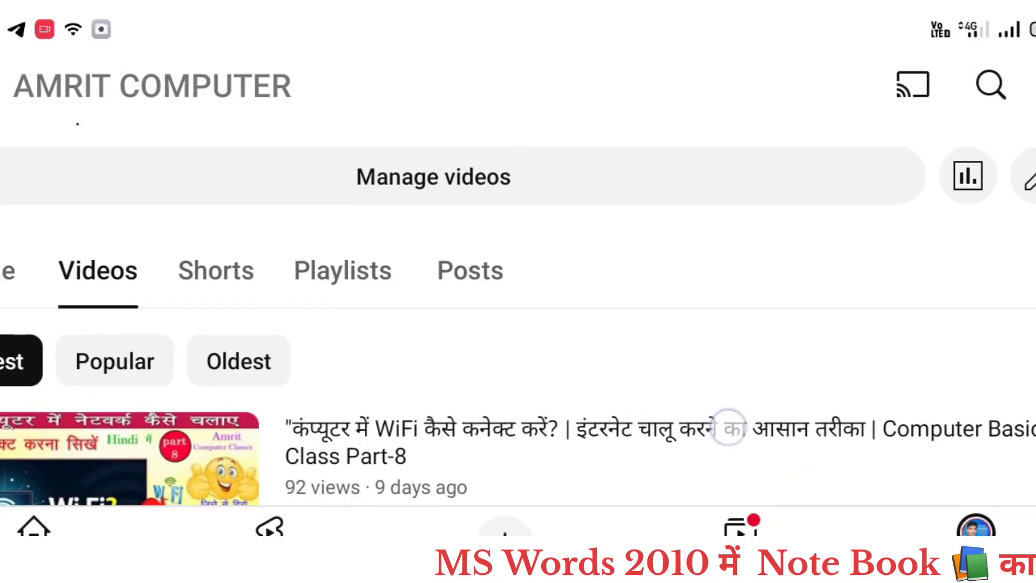
scroll(795, 411, "up", 3)
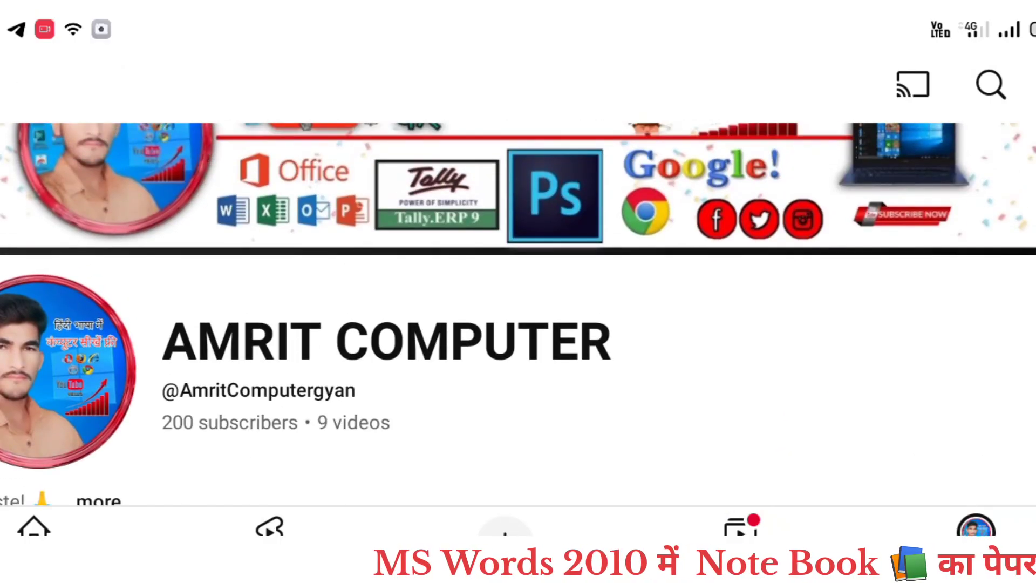
scroll(814, 430, "up", 3)
scroll(807, 462, "up", 2)
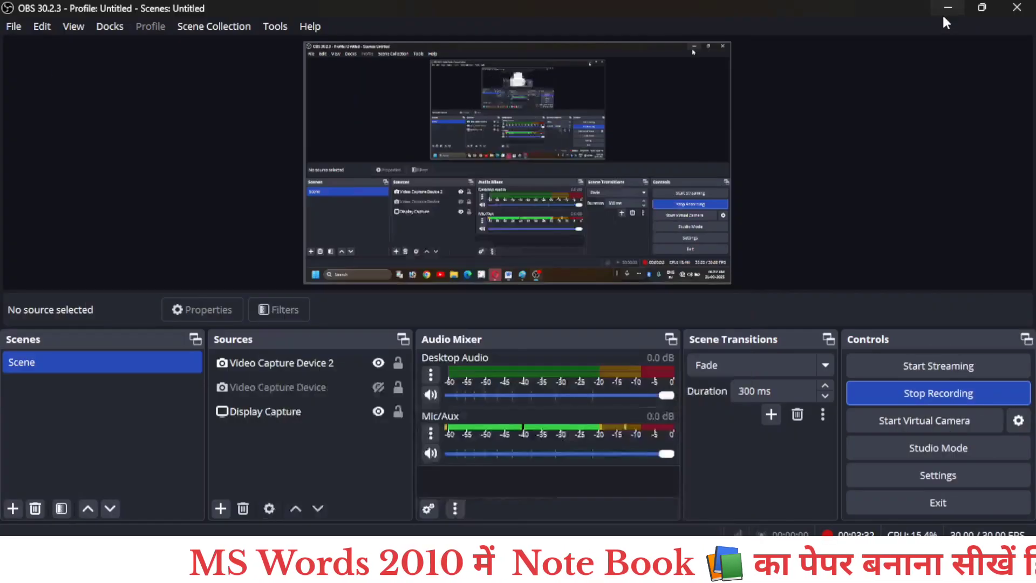
Minimize OBS, switch to Paint and outline the keyboard picture's Windows key (about 30 × 41 px) and R key (about 26 × 37 px) with red rectangles
left_click(944, 15)
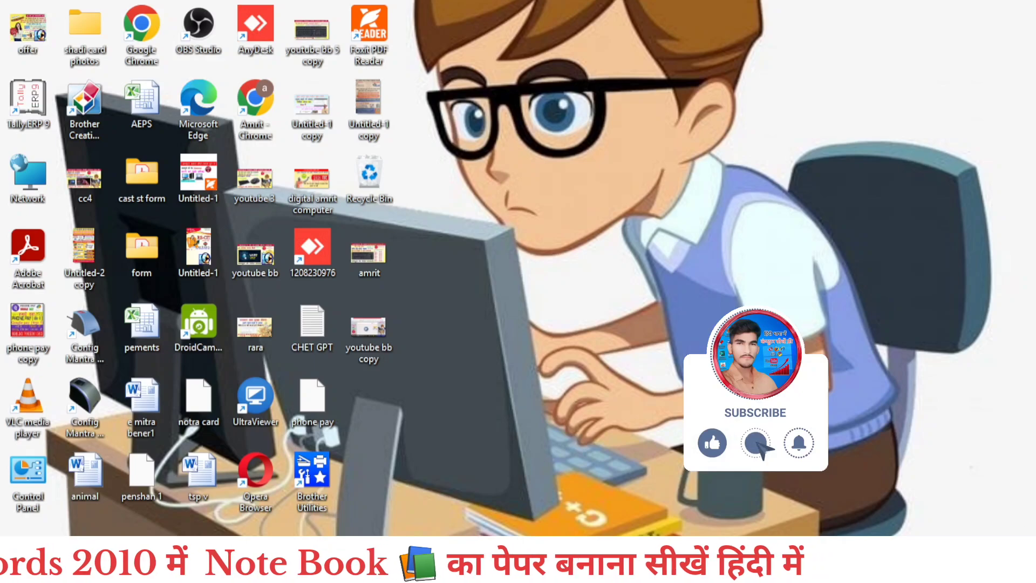
mouse_move(528, 567)
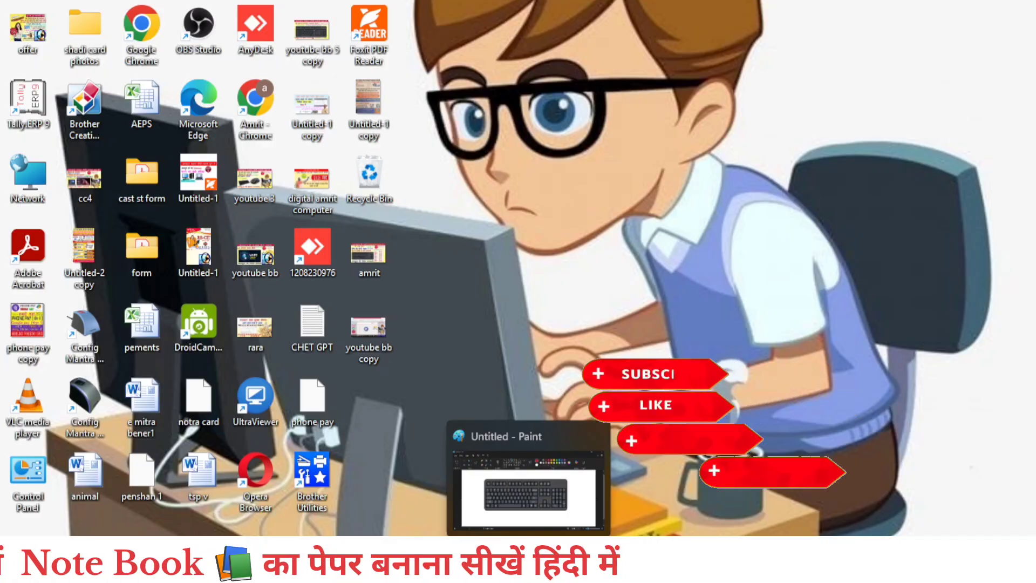
left_click(528, 566)
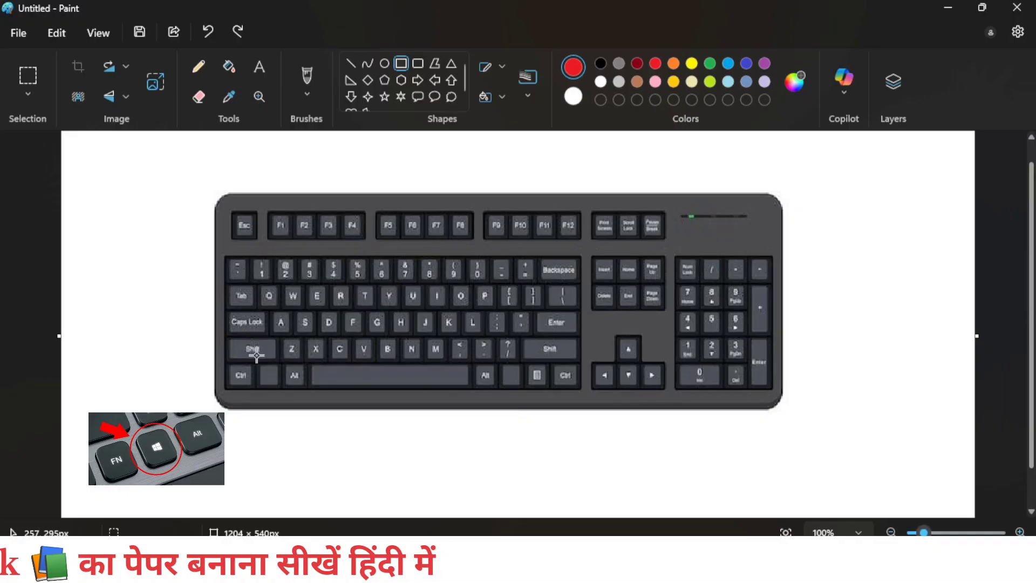
left_click_drag(256, 359, 280, 390)
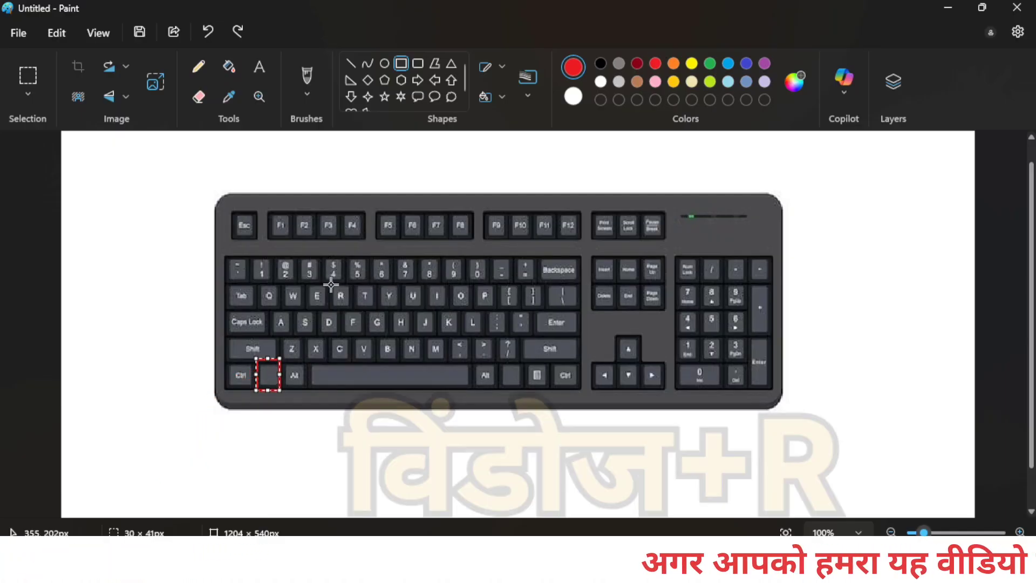
left_click_drag(331, 284, 352, 313)
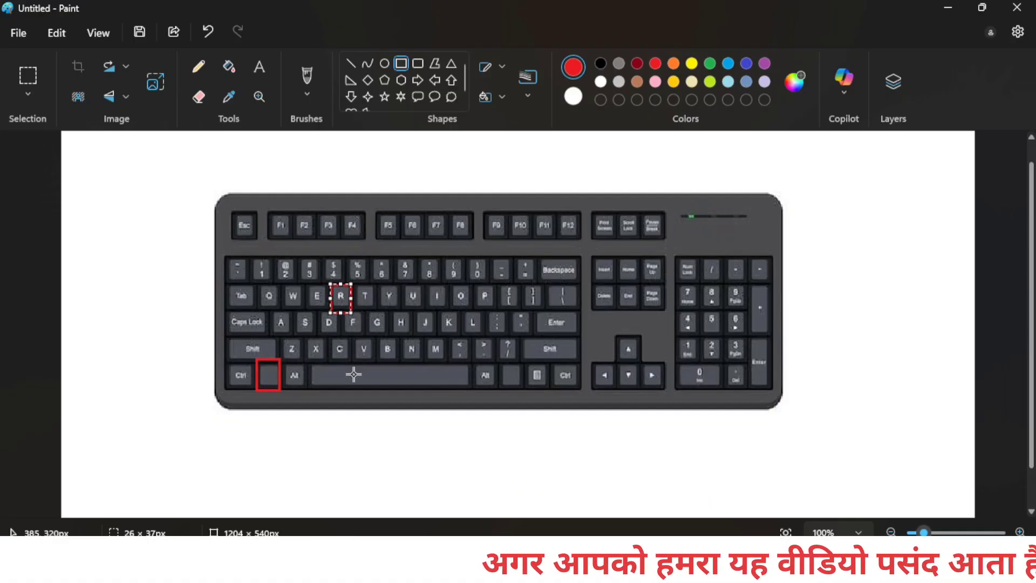
Launch Microsoft Word from the Run dialog with winword, bring up the new blank document and maximize its window
key("super+r")
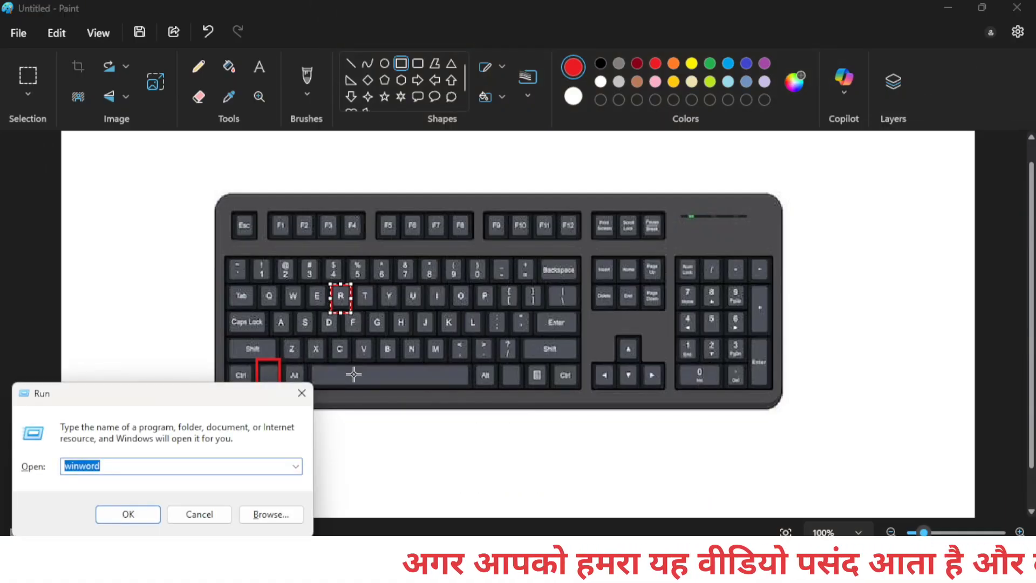
mouse_move(197, 402)
left_mouse_down()
mouse_move(351, 259)
mouse_move(489, 213)
left_mouse_up()
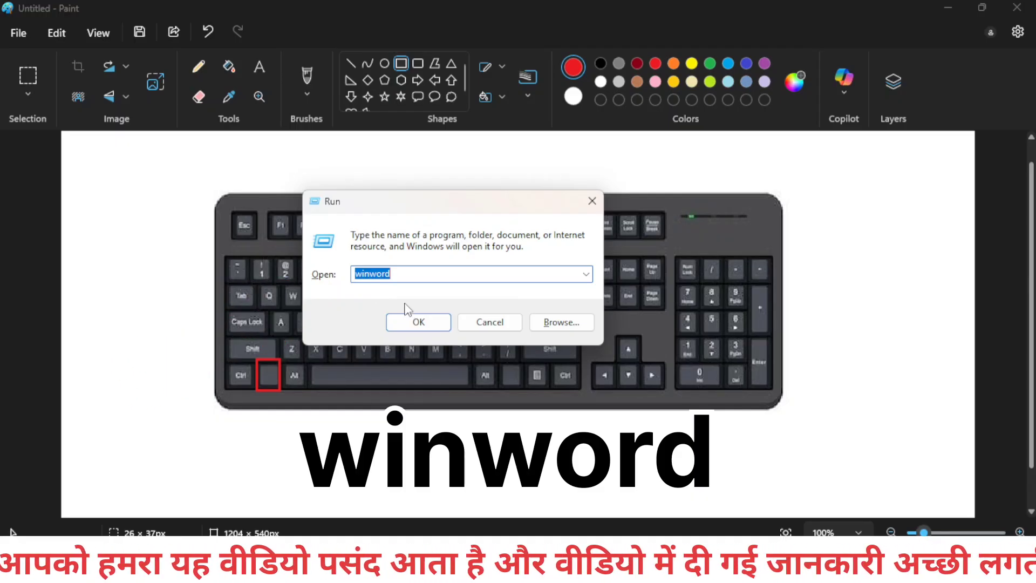
left_click(419, 322)
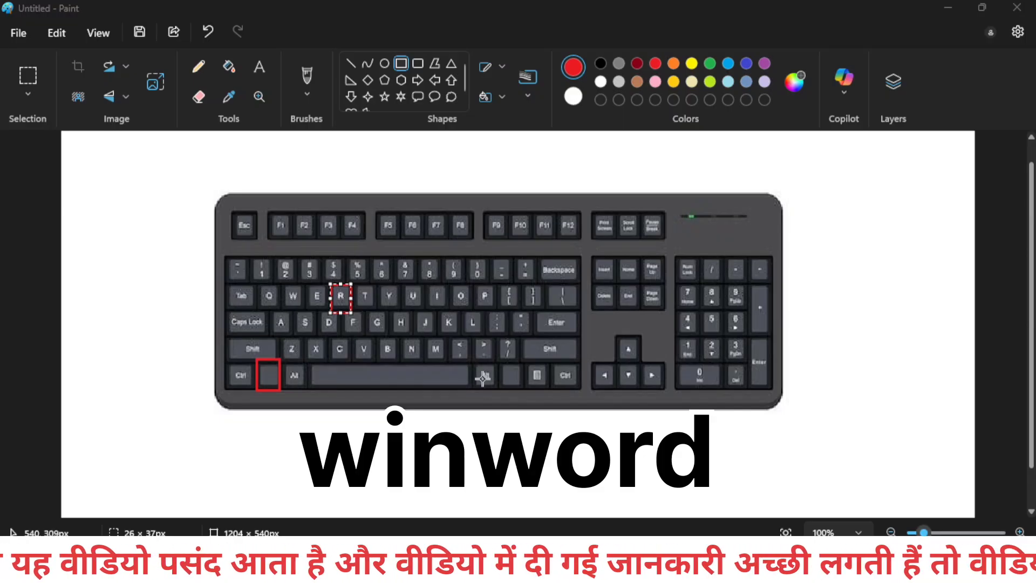
mouse_move(496, 565)
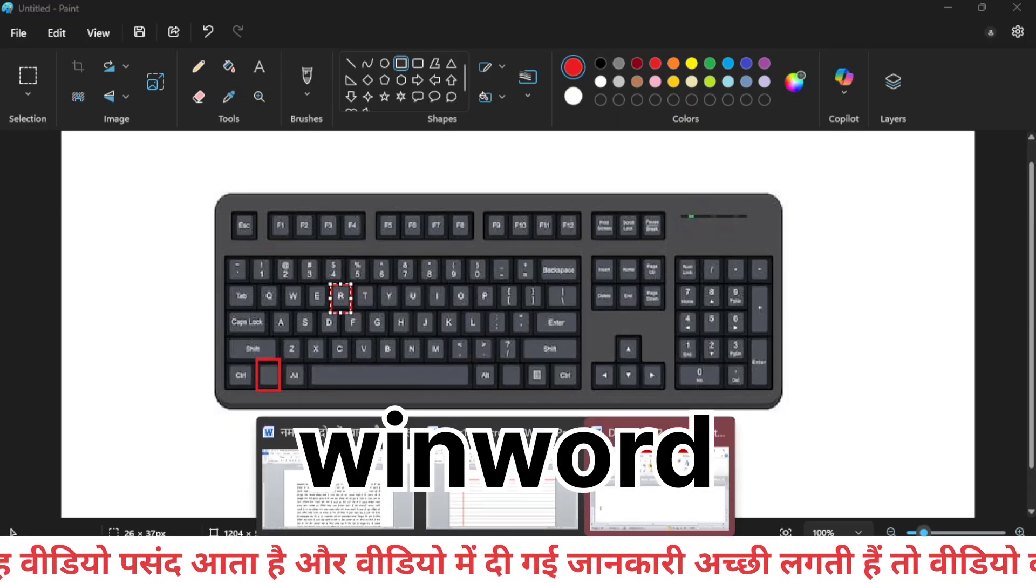
left_click(642, 508)
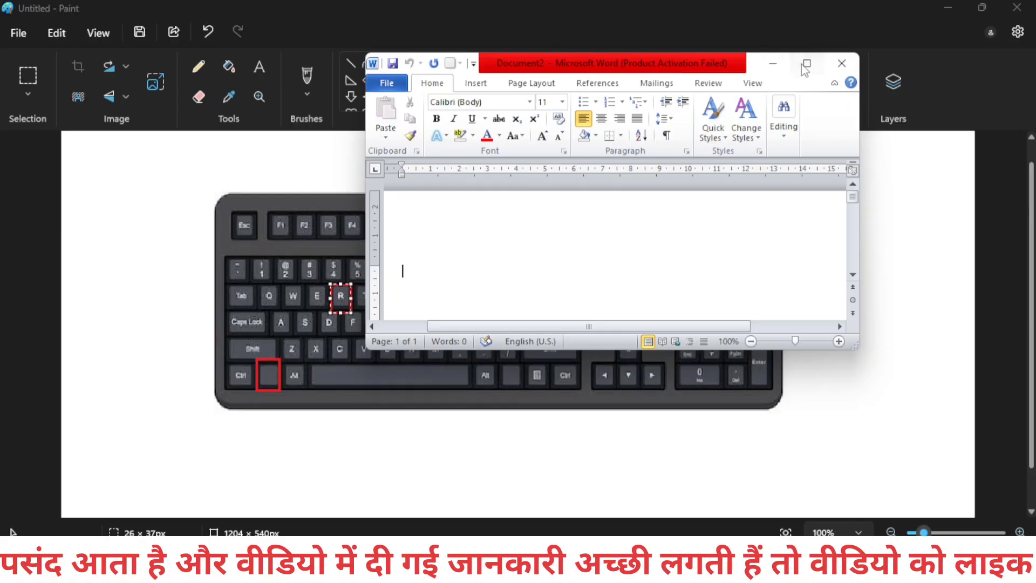
left_click(806, 63)
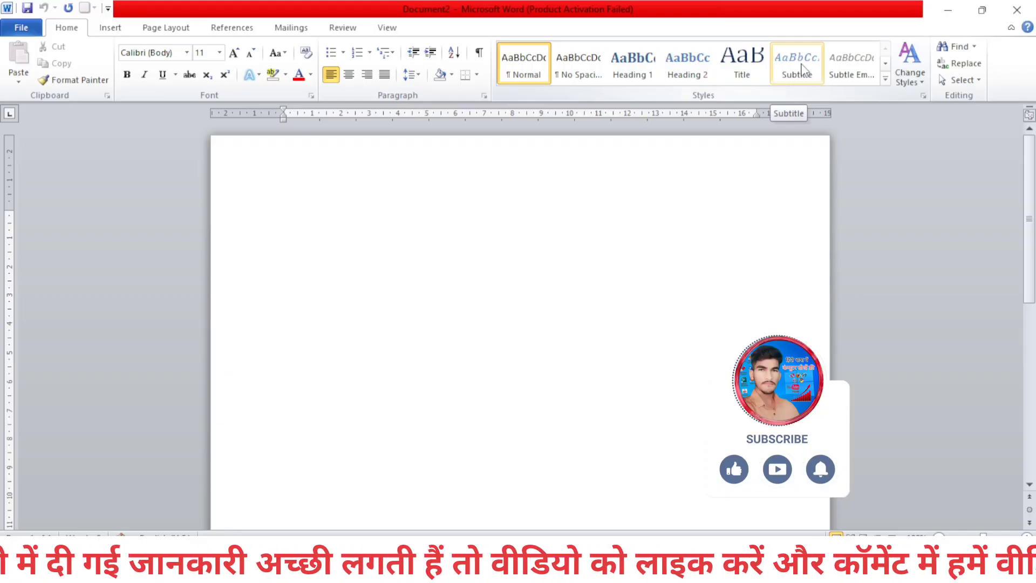
Close the blank Document2 window
left_click(1017, 10)
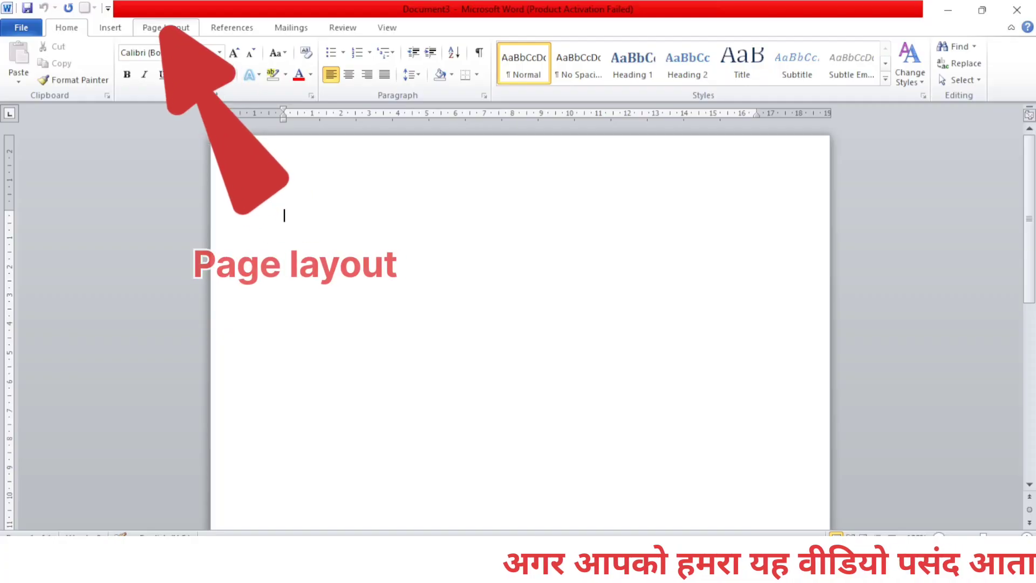
Set the blank document's paper size to A4 (21 cm x 29.7 cm)
left_click(166, 28)
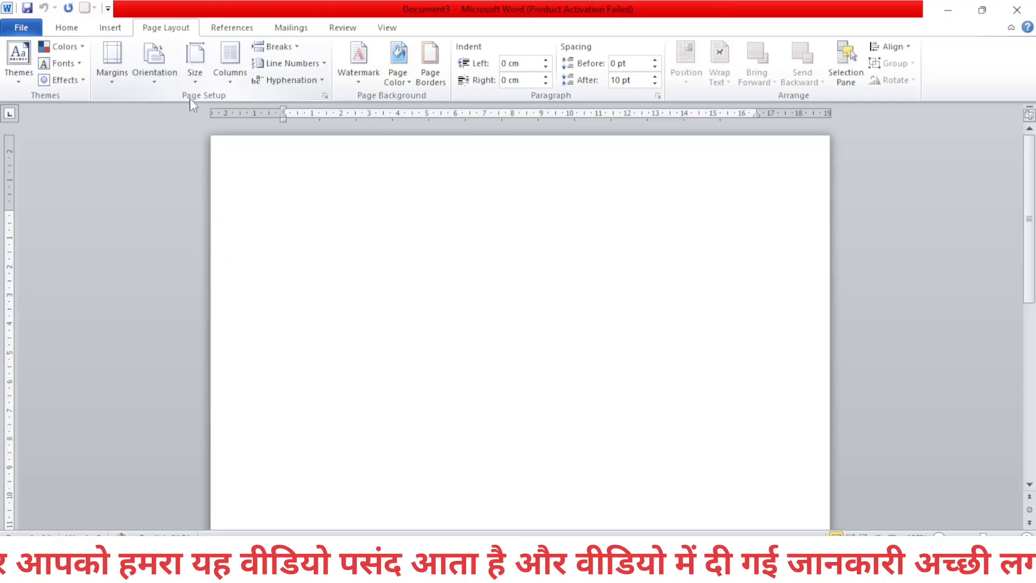
left_click(199, 66)
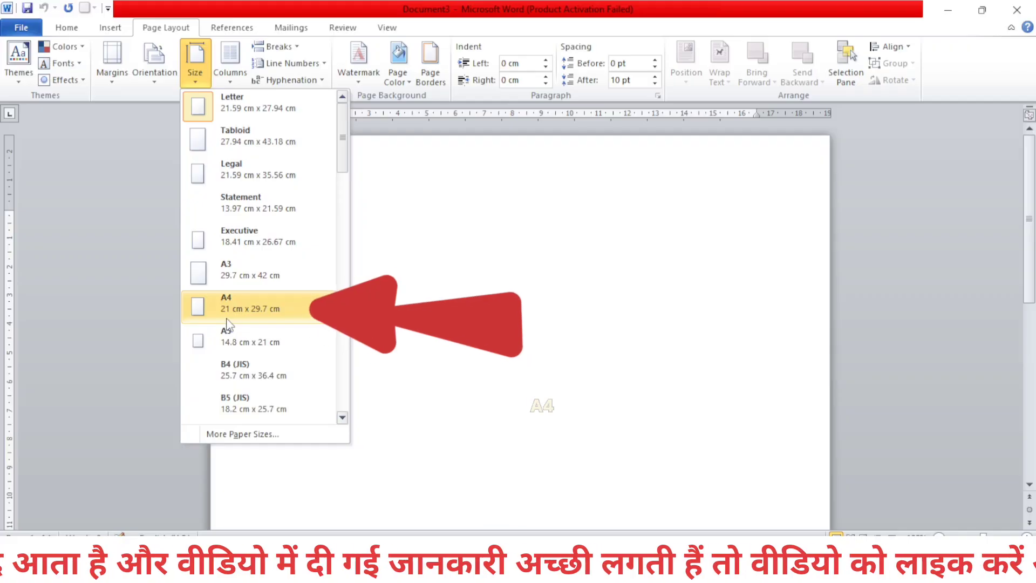
left_click(132, 224)
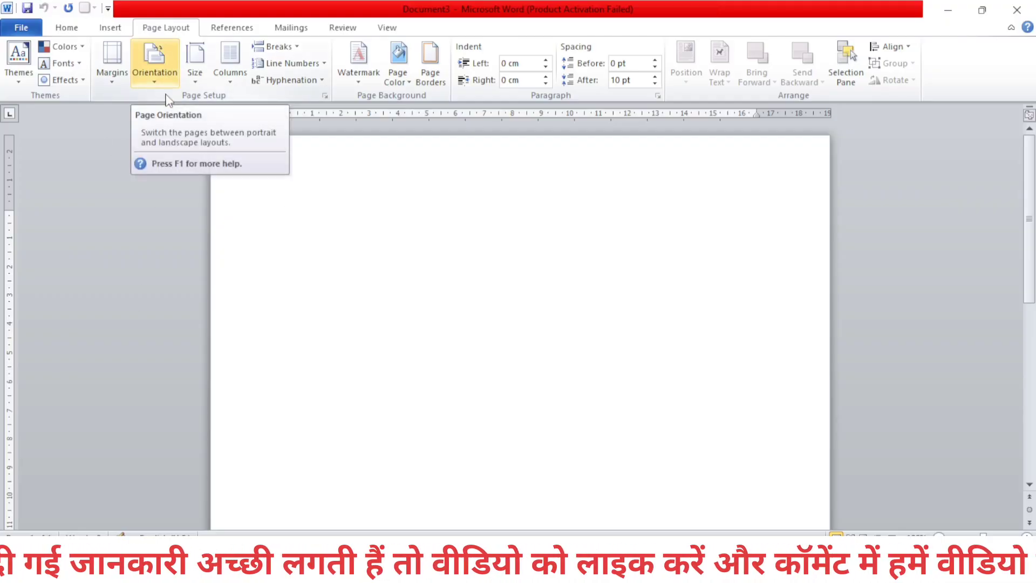
left_click(199, 63)
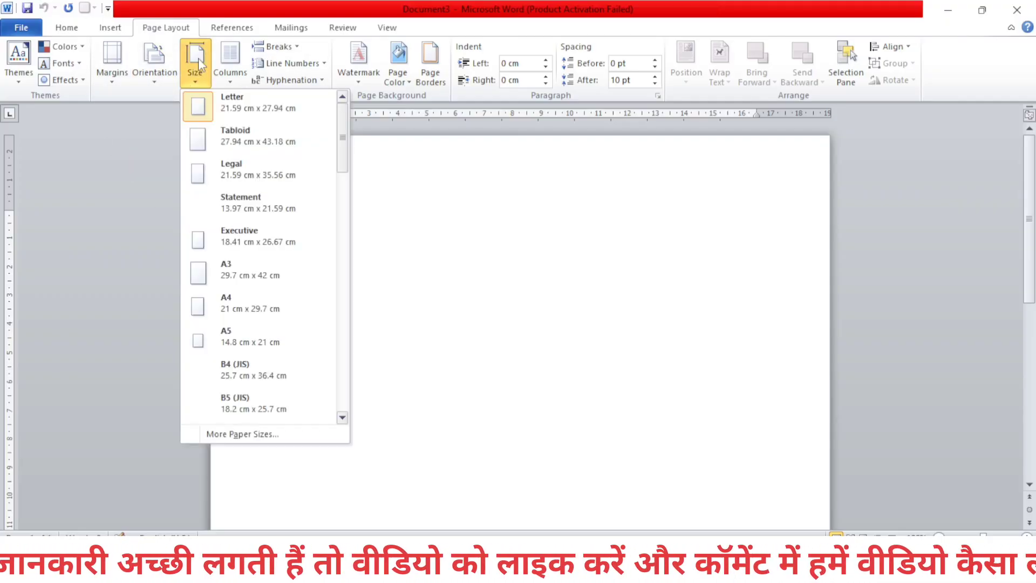
left_click(248, 302)
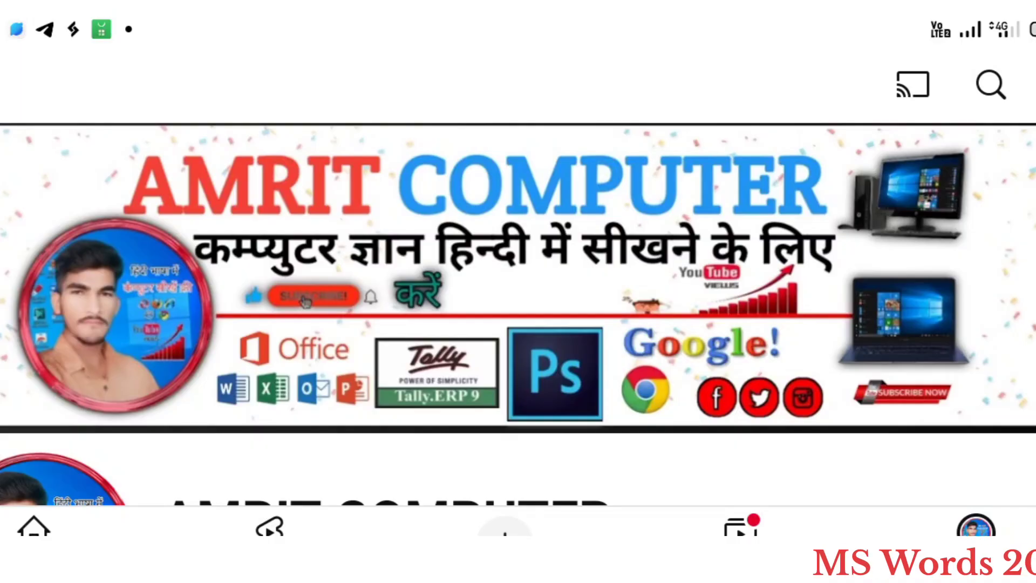
scroll(981, 377, "down", 5)
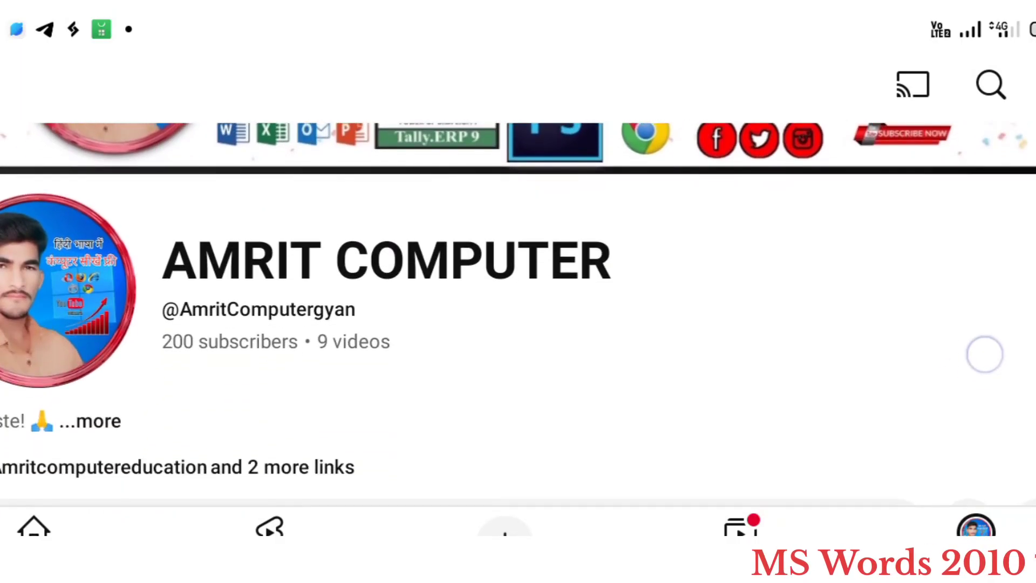
left_click_drag(985, 355, 1019, 421)
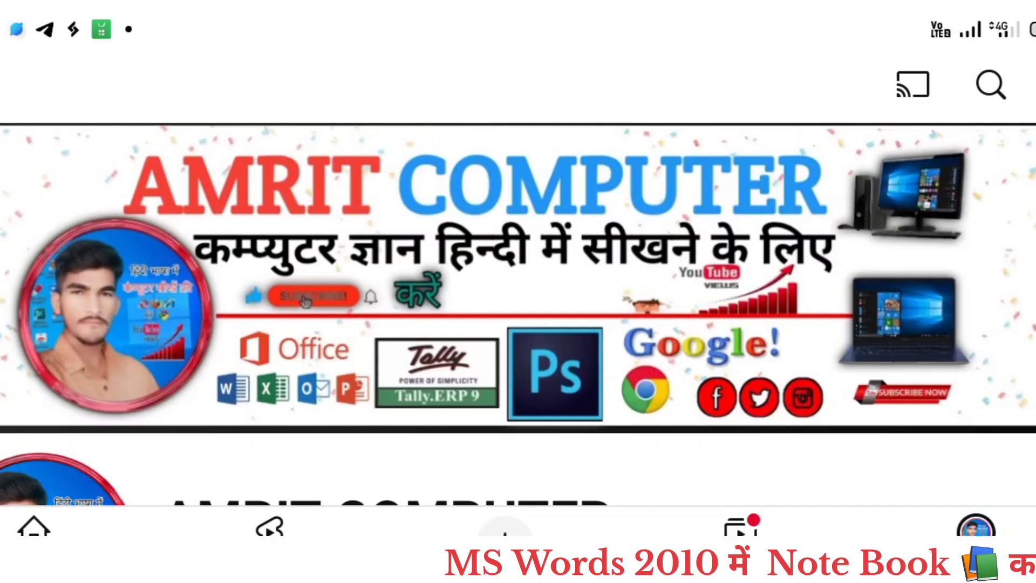
left_click_drag(980, 400, 987, 190)
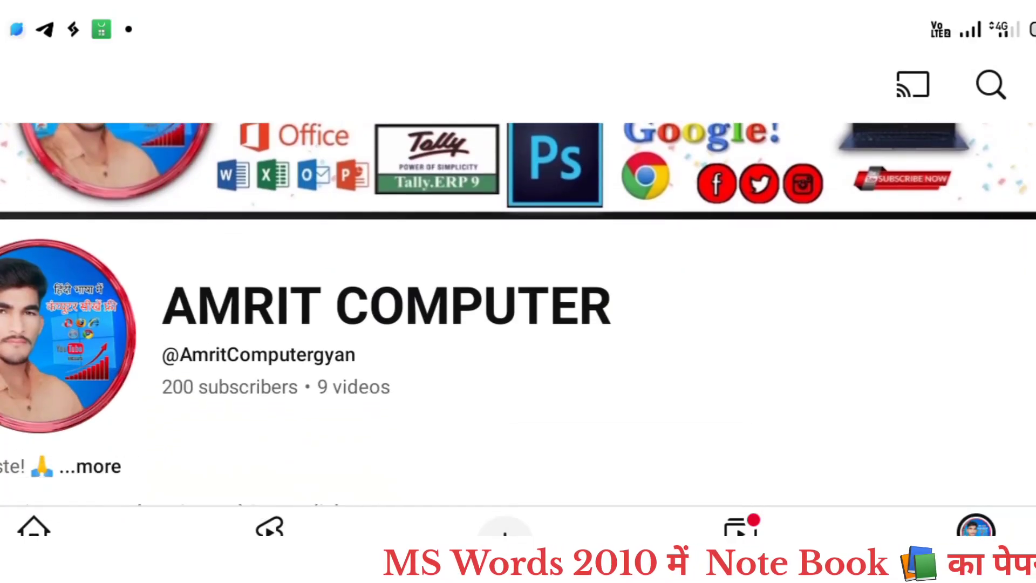
left_click_drag(991, 394, 1022, 253)
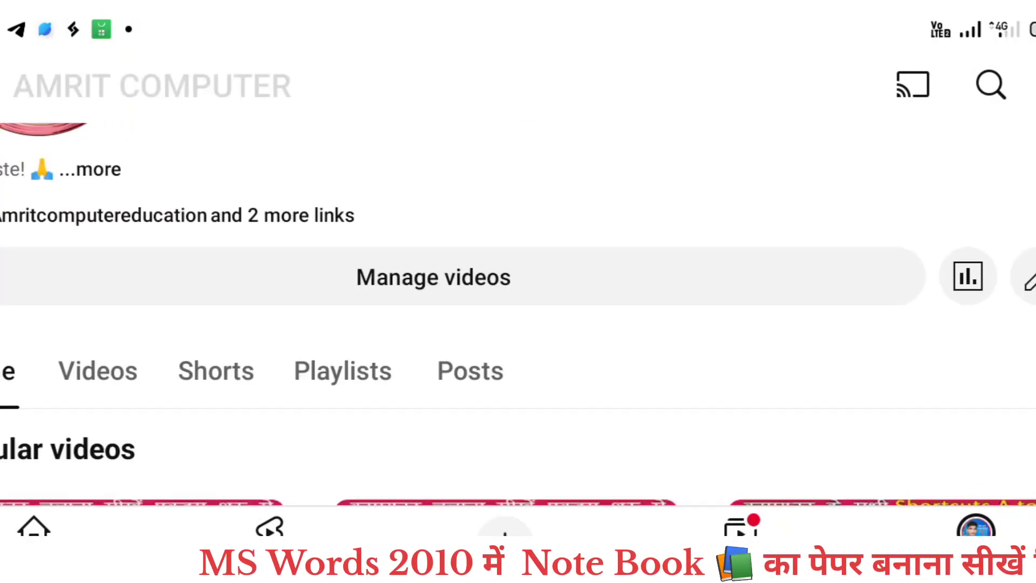
Switch to the YouTube app, look over the channel page and bring up its Videos list
left_click_drag(942, 410, 973, 328)
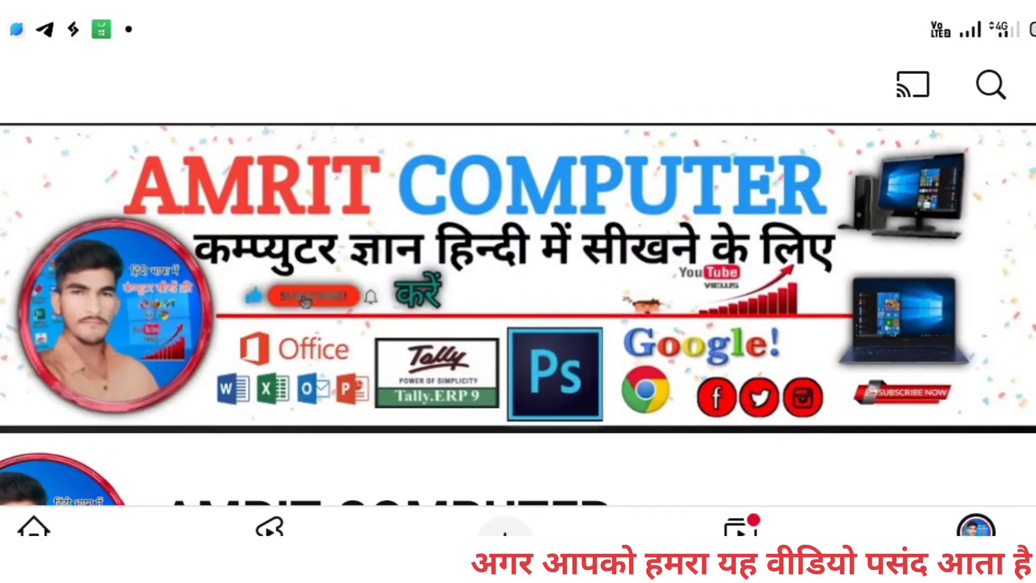
scroll(980, 399, "down", 5)
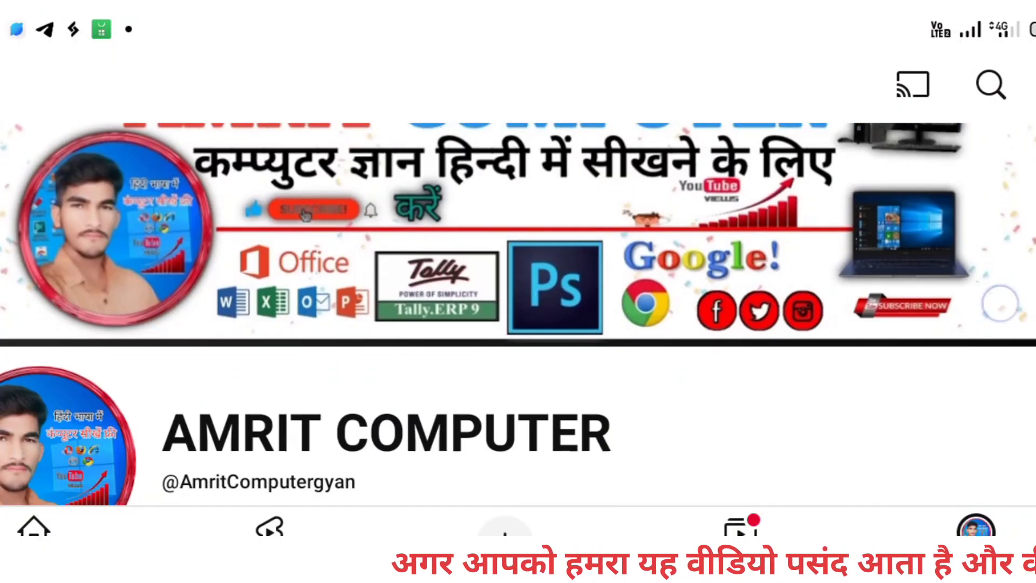
scroll(994, 338, "down", 2)
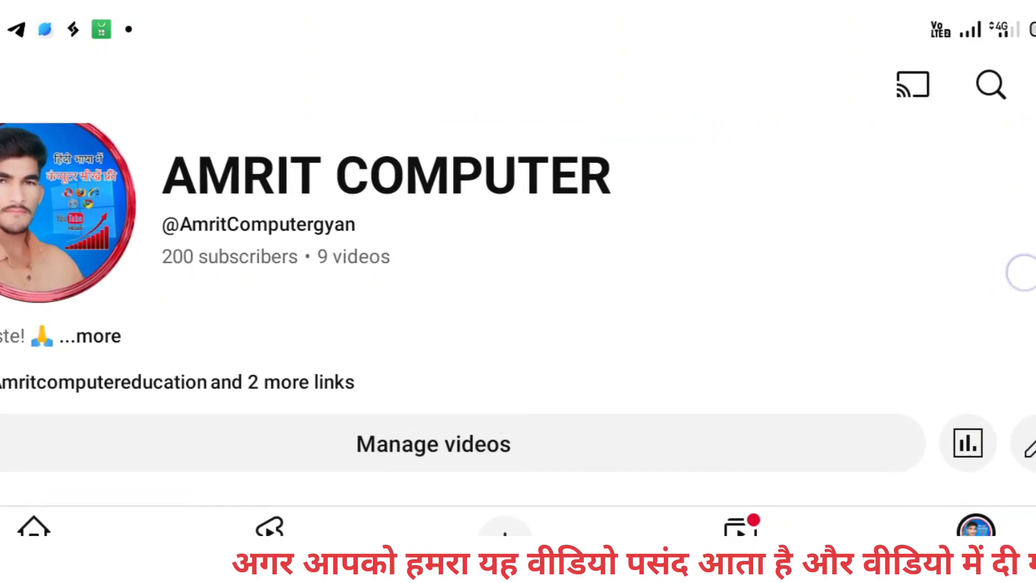
scroll(1020, 294, "up", 1)
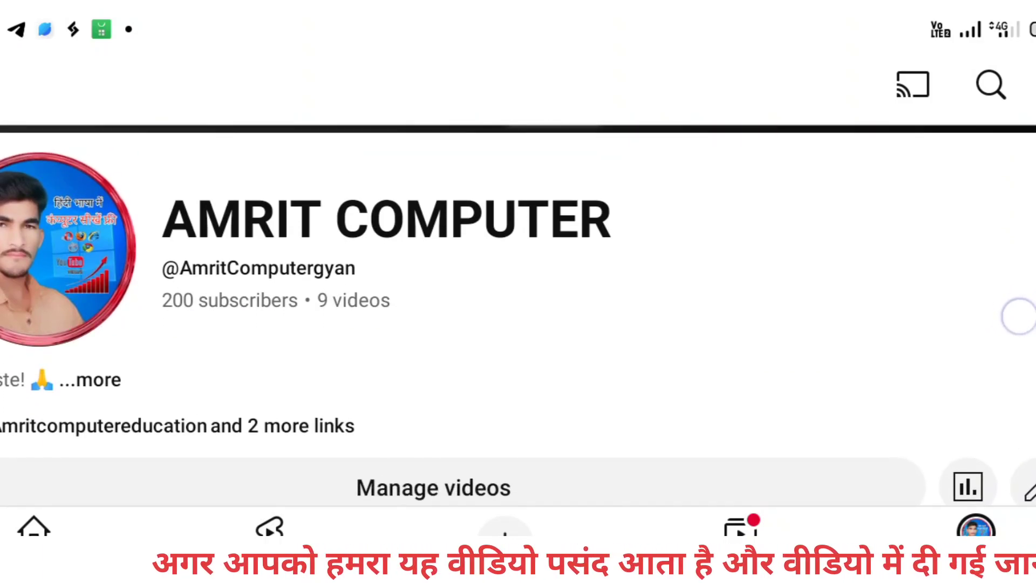
scroll(1019, 316, "down", 5)
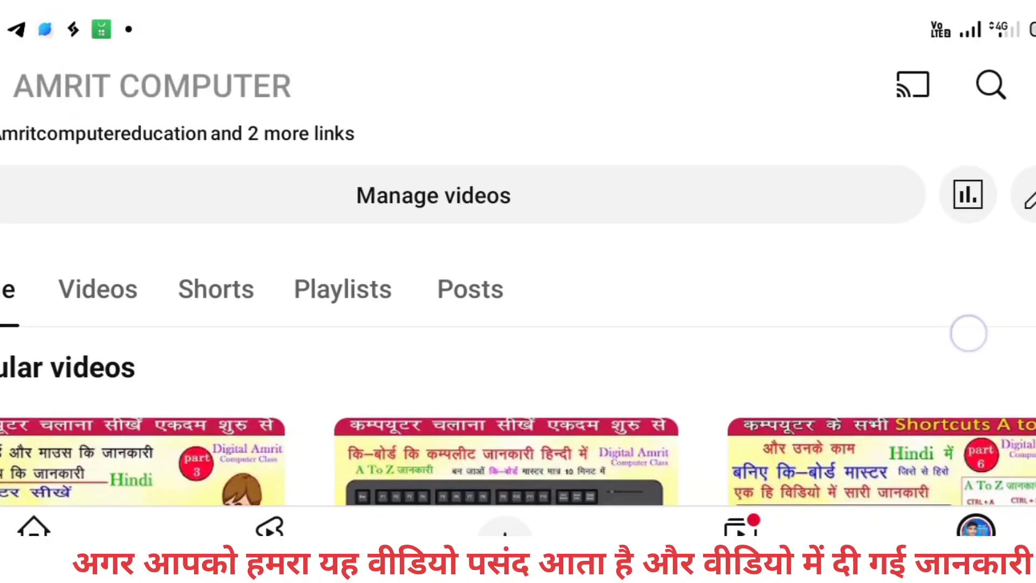
scroll(969, 333, "down", 1)
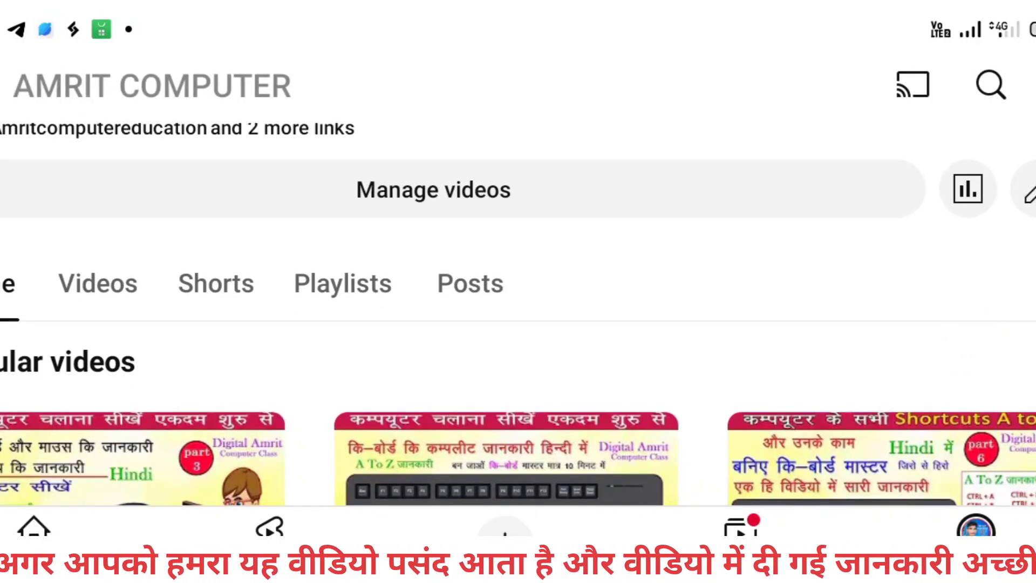
left_click(86, 280)
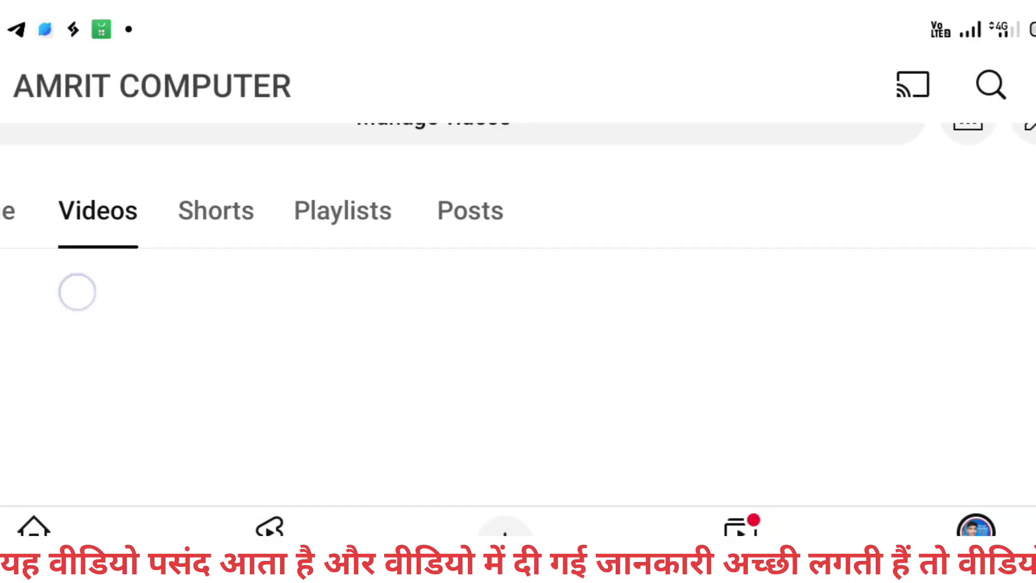
left_click_drag(124, 323, 135, 398)
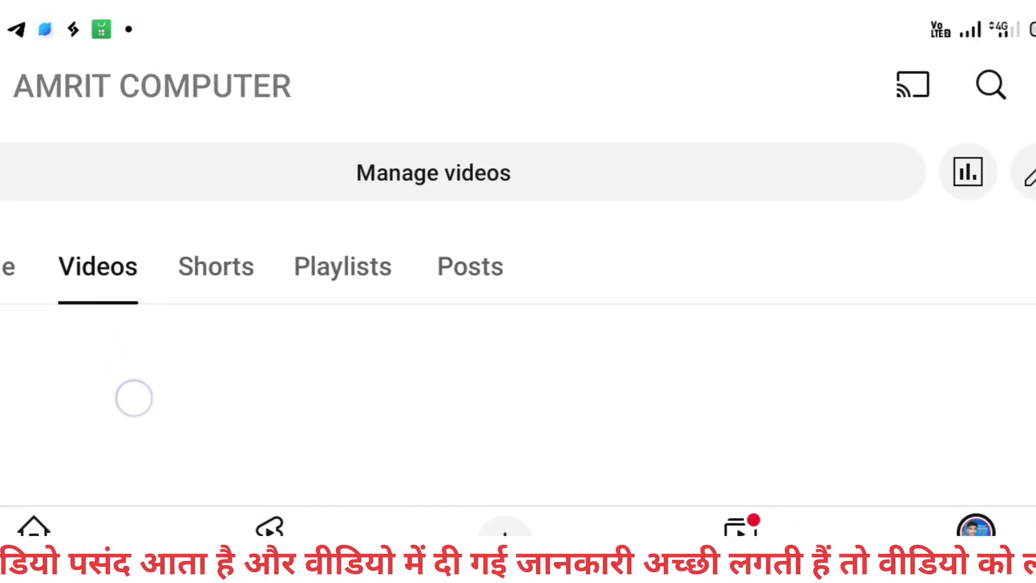
scroll(872, 324, "up", 10)
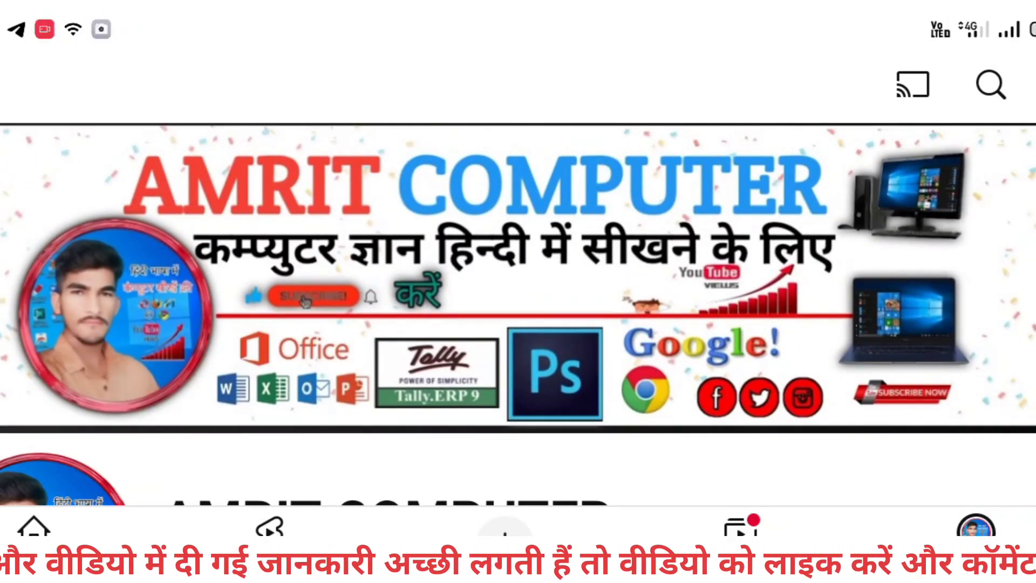
Look through the channel's uploaded videos down to the oldest one and return to the channel banner
scroll(777, 340, "down", 2)
scroll(848, 324, "down", 7)
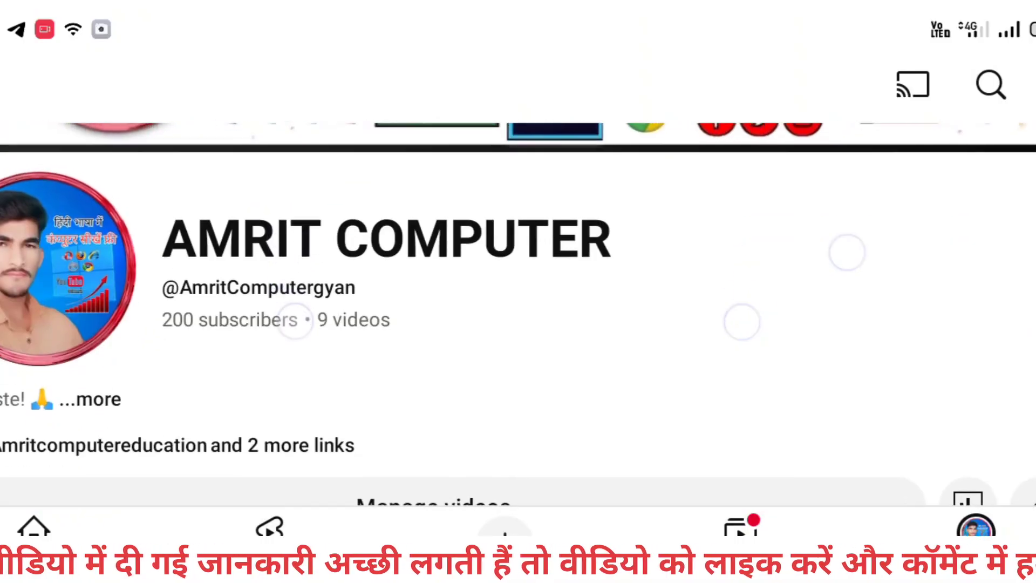
scroll(846, 377, "down", 5)
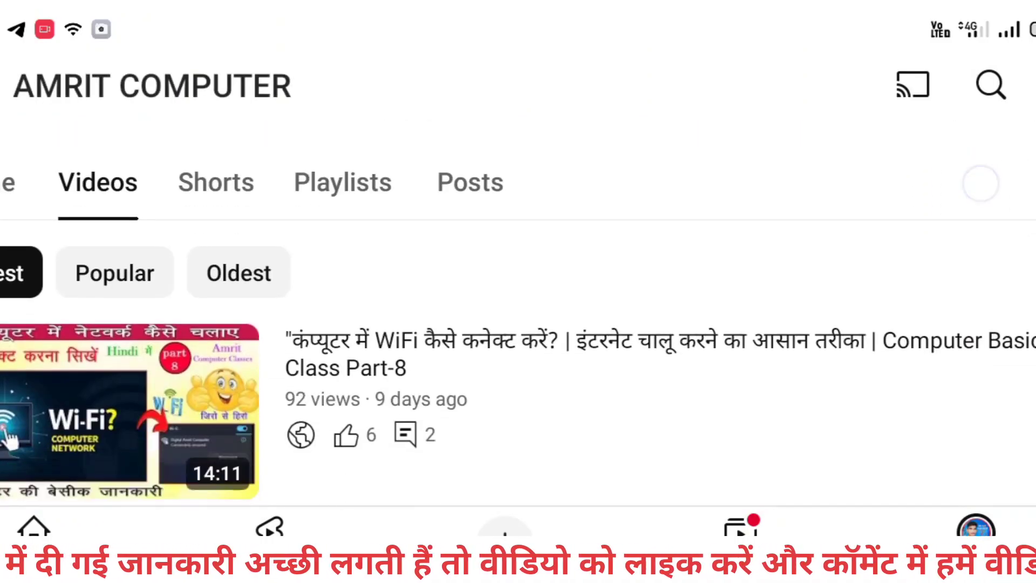
scroll(881, 391, "down", 5)
scroll(925, 301, "up", 1)
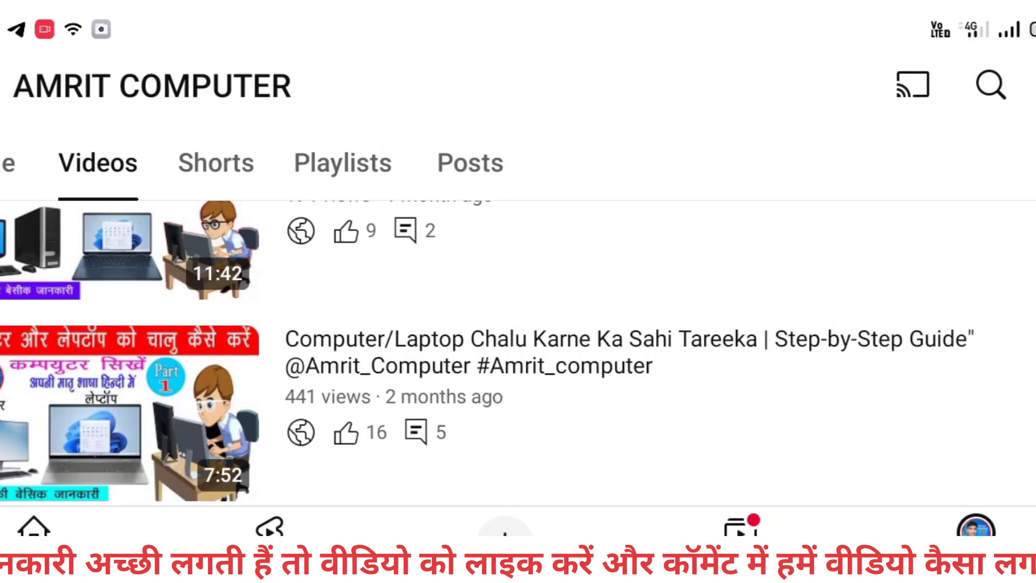
scroll(795, 328, "up", 3)
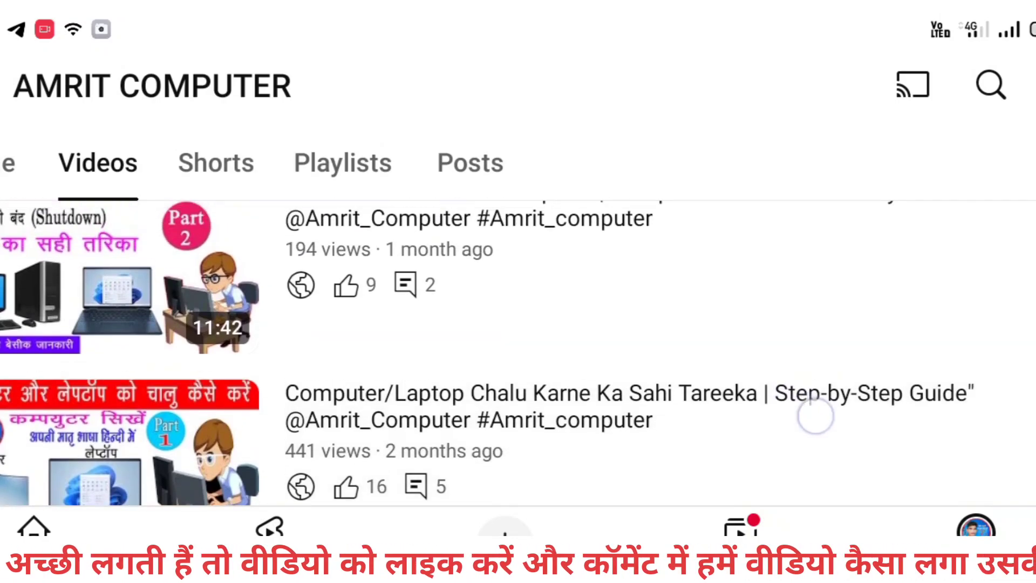
scroll(811, 371, "up", 3)
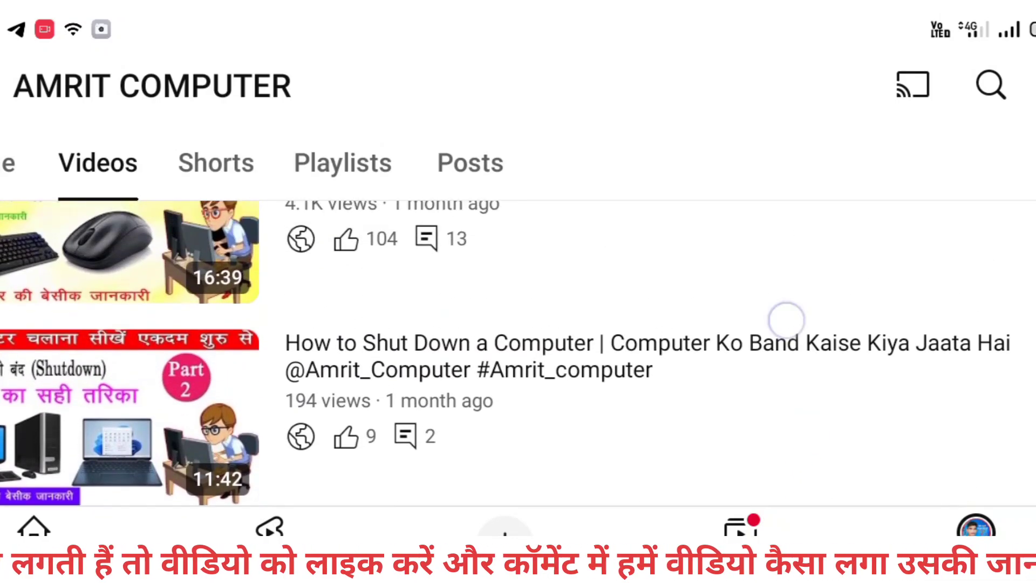
scroll(766, 358, "up", 3)
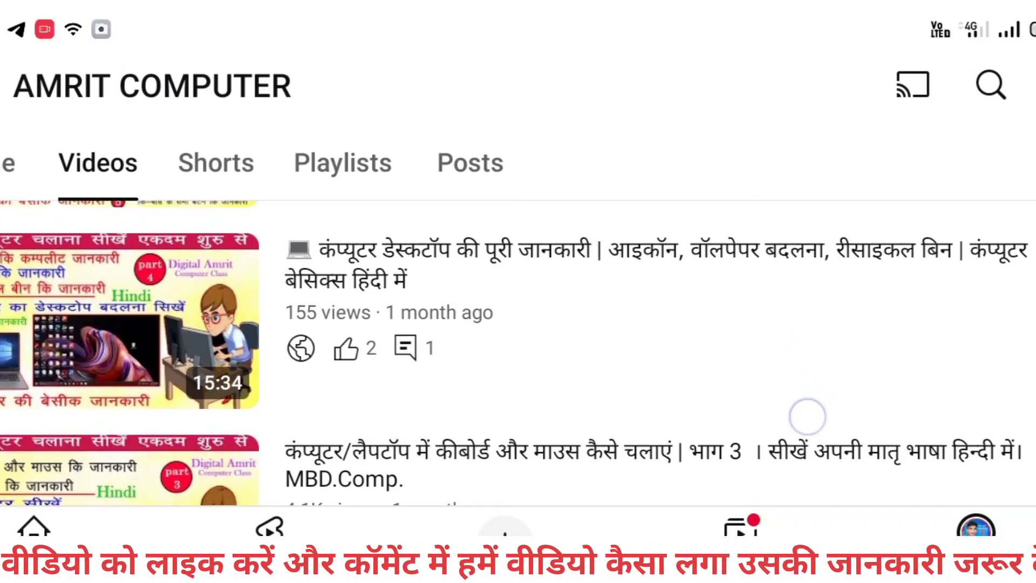
scroll(806, 394, "up", 3)
scroll(797, 389, "up", 1)
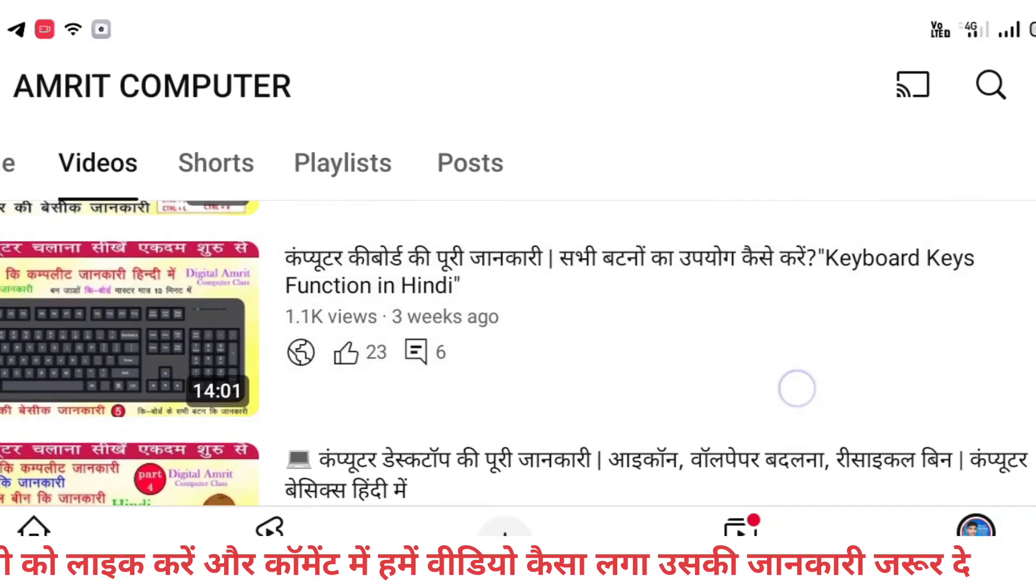
scroll(796, 389, "up", 3)
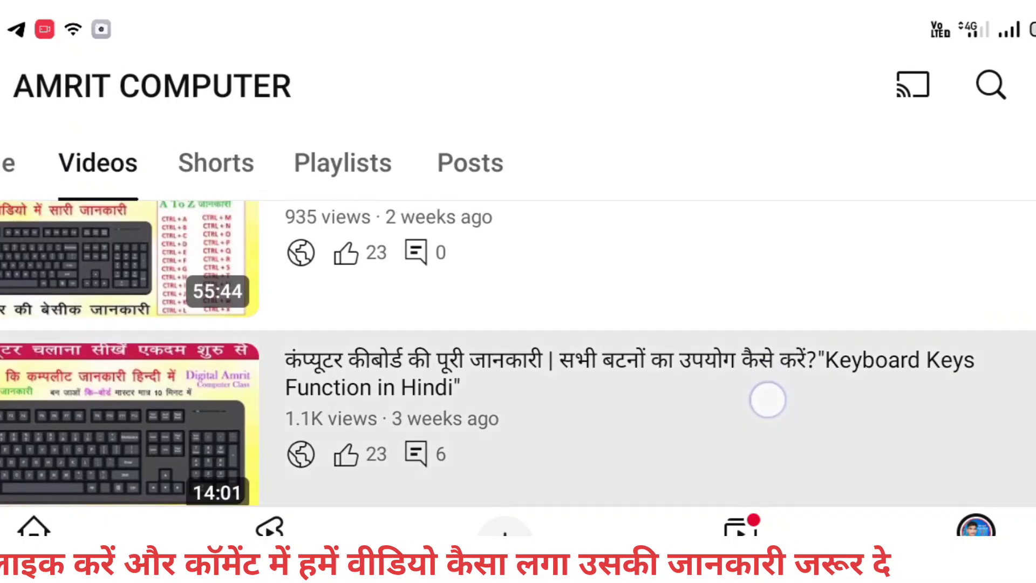
scroll(762, 360, "up", 3)
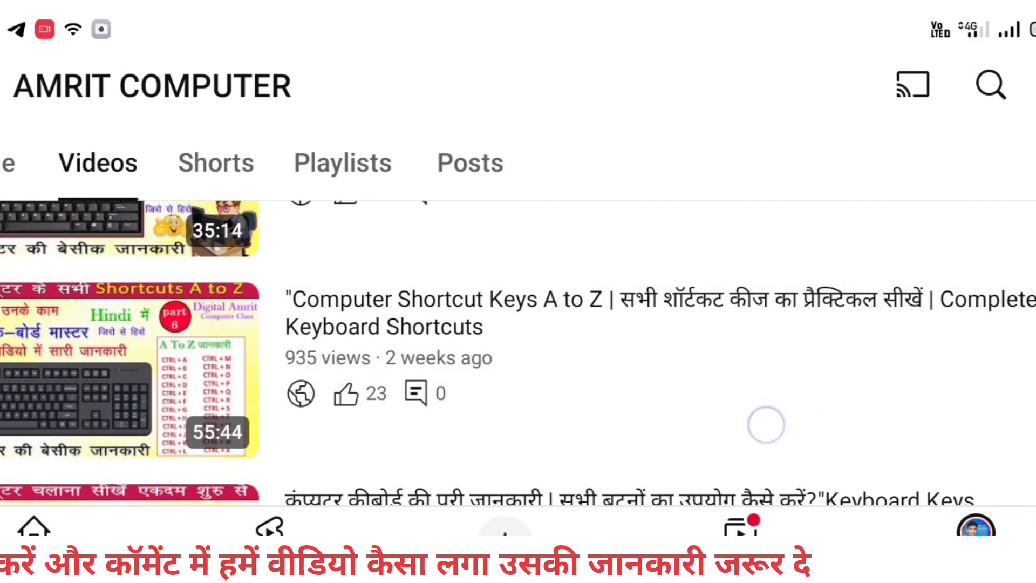
scroll(751, 376, "up", 4)
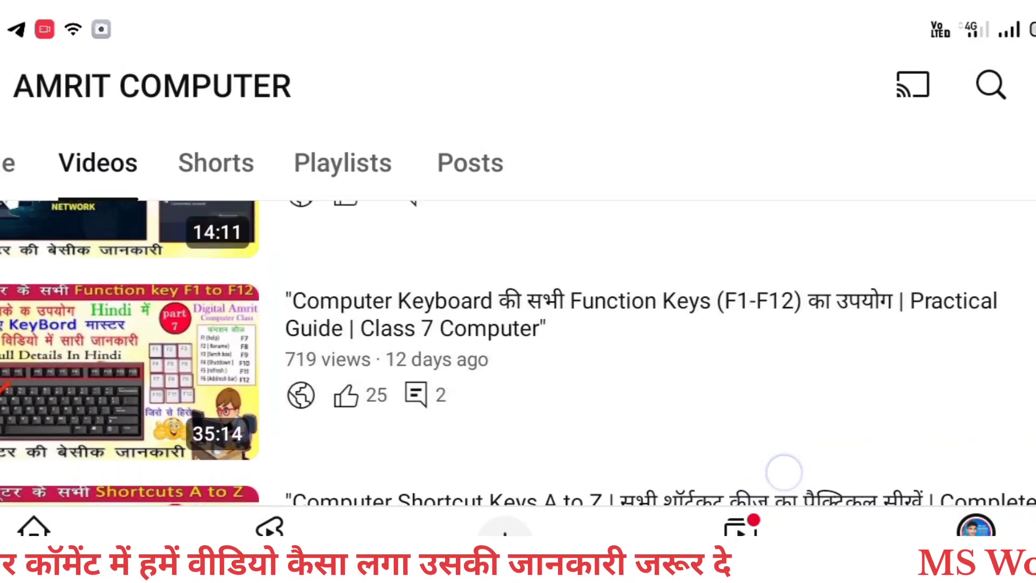
scroll(773, 367, "up", 1)
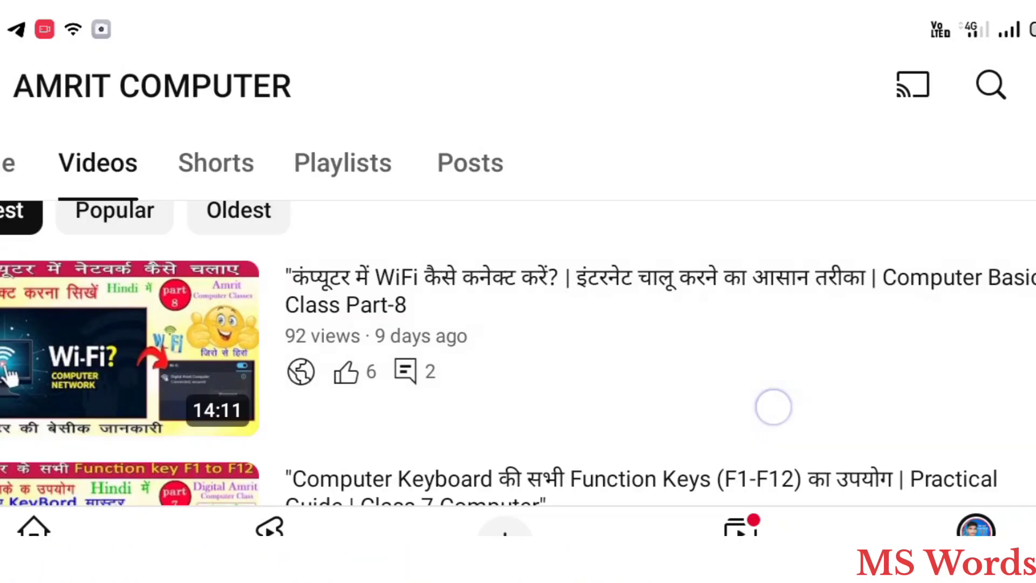
scroll(774, 406, "up", 3)
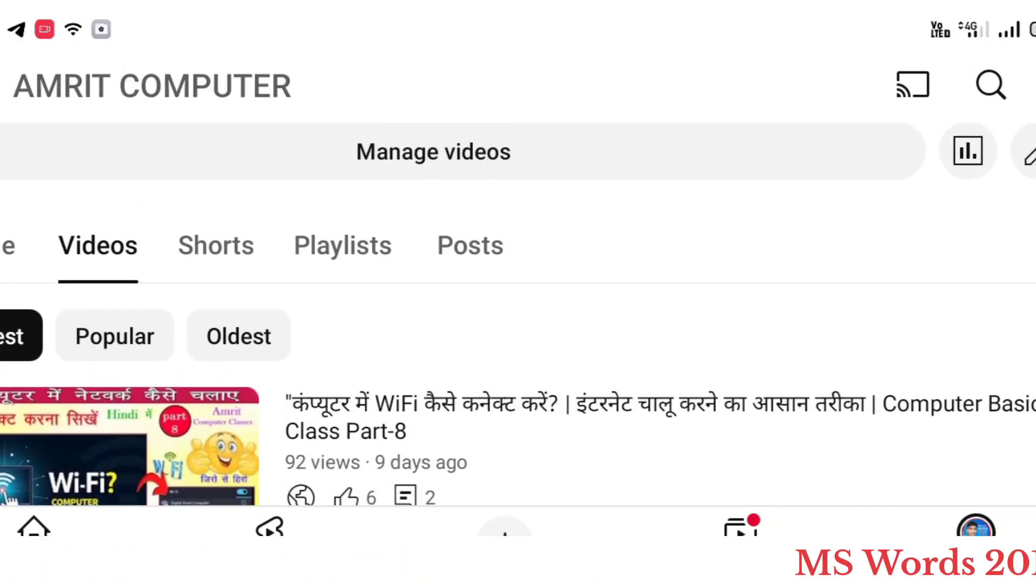
scroll(750, 374, "up", 6)
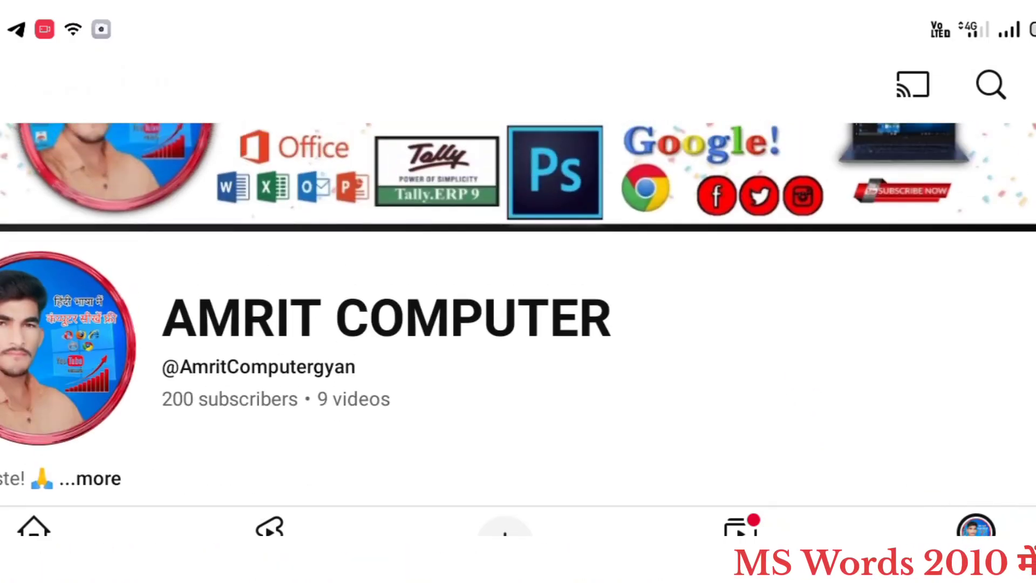
scroll(810, 365, "up", 3)
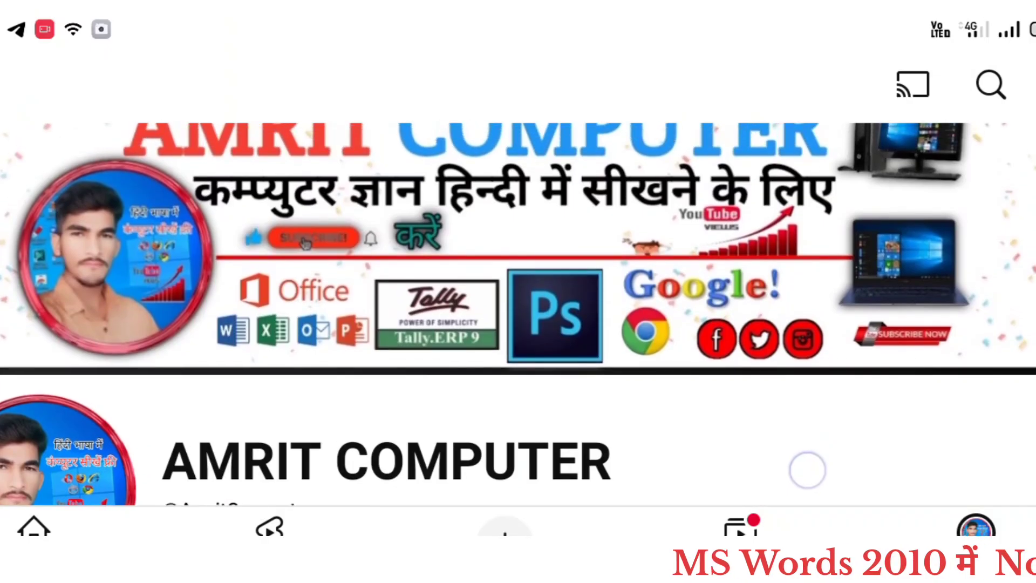
scroll(808, 470, "up", 2)
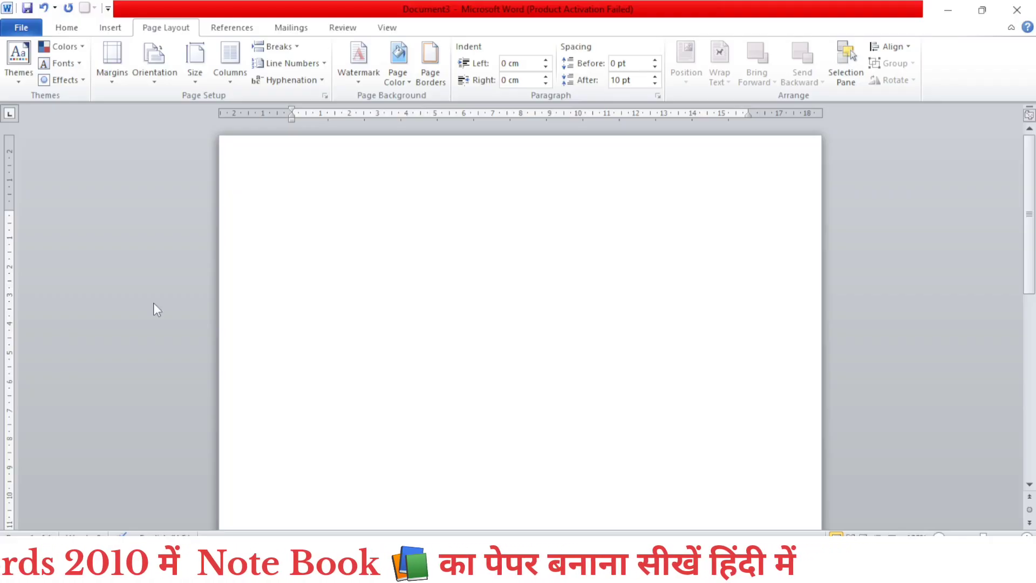
Switch back to Word and choose A4 (21 cm x 29.7 cm) as the document's paper size
left_click(189, 63)
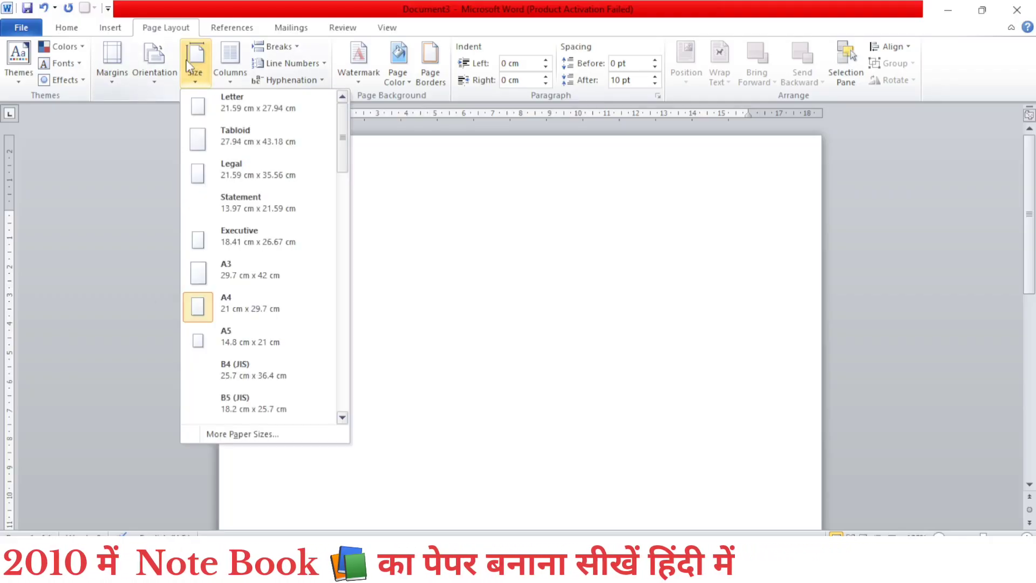
left_click(254, 298)
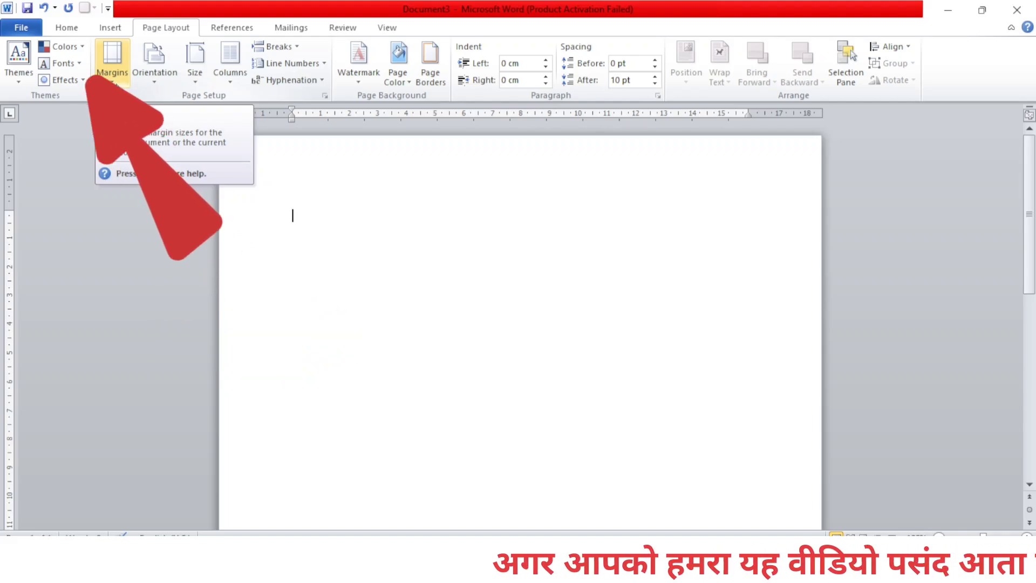
Enter the trial text "Brk tgvjjyh" and extend it with repeated y and u letters past the right margin to test the page margins
type("Brk tgv")
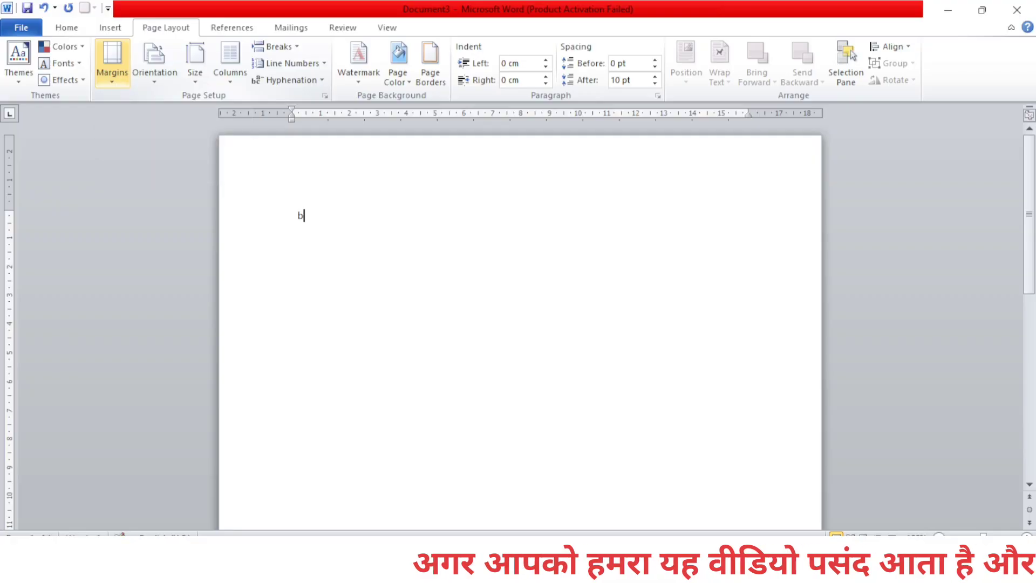
type("jjyh")
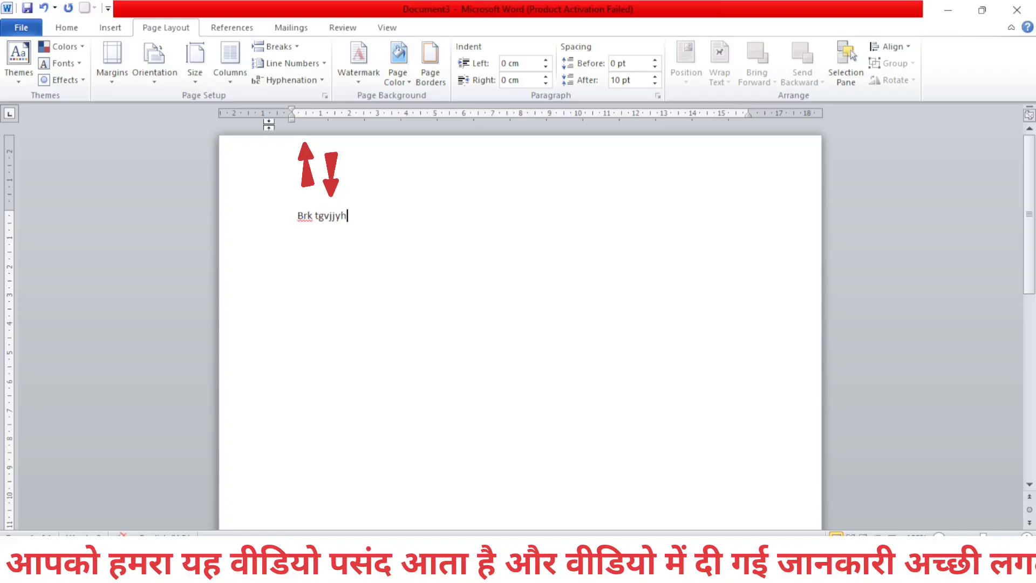
left_click(295, 208)
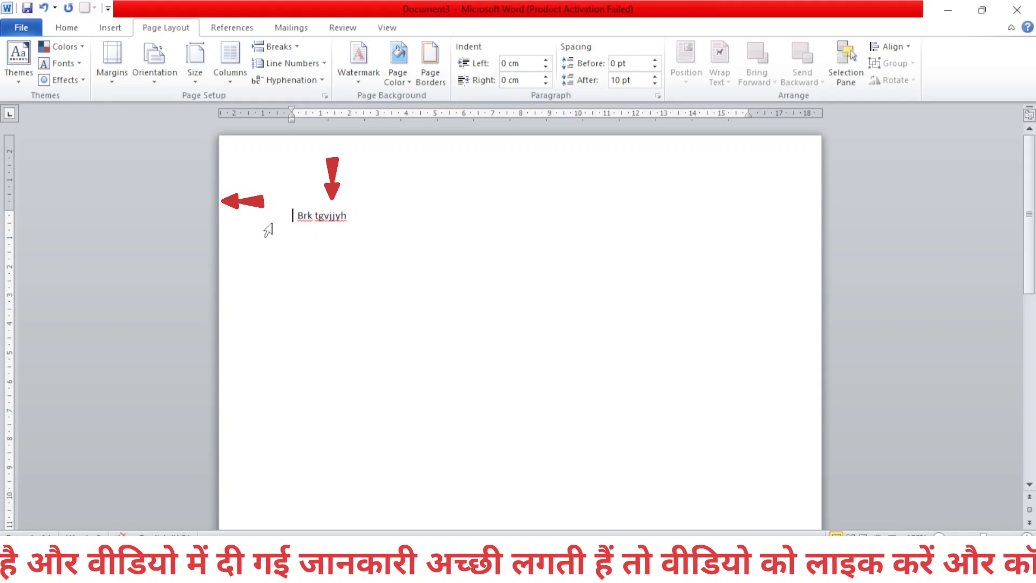
left_click(242, 217)
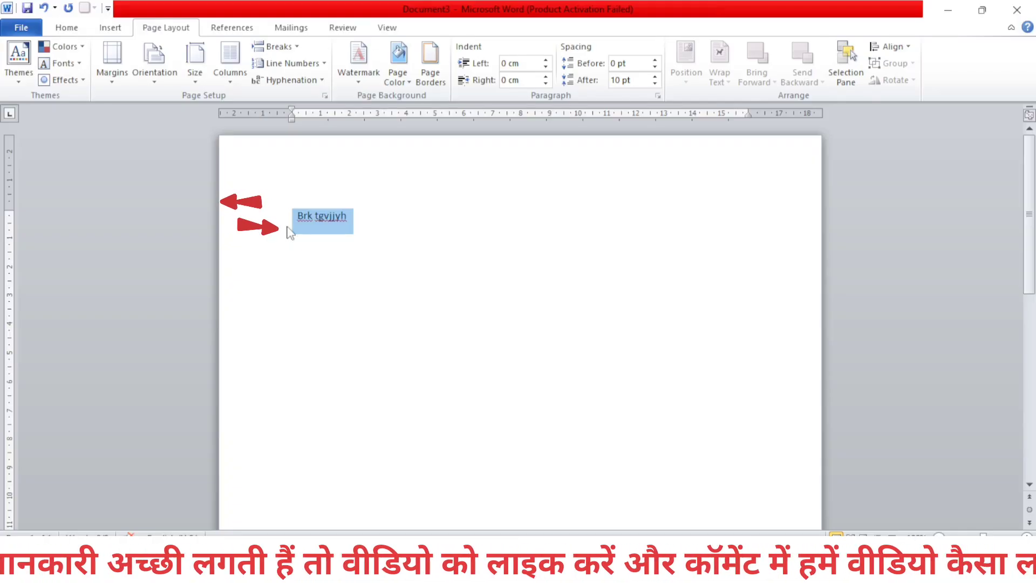
left_click(407, 217)
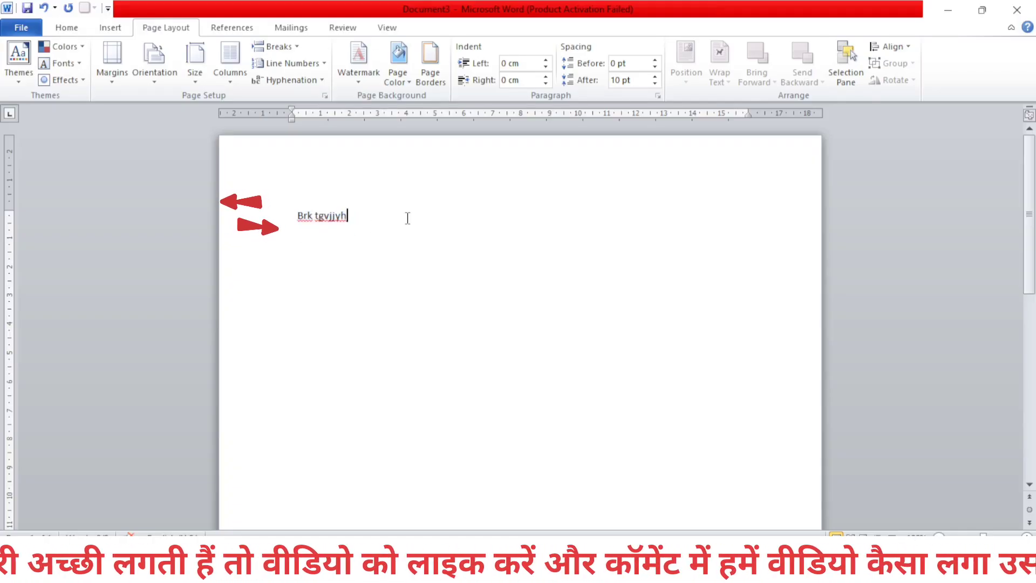
type("yyyyyyyyyyuuuuuuuuuuuuuuuuuuuuuuuuuuuuuuuuuuuuuuuuuuuuuuuuuuuuuuuuuuuuuuuuuuuuuuuuuuuuuuuu")
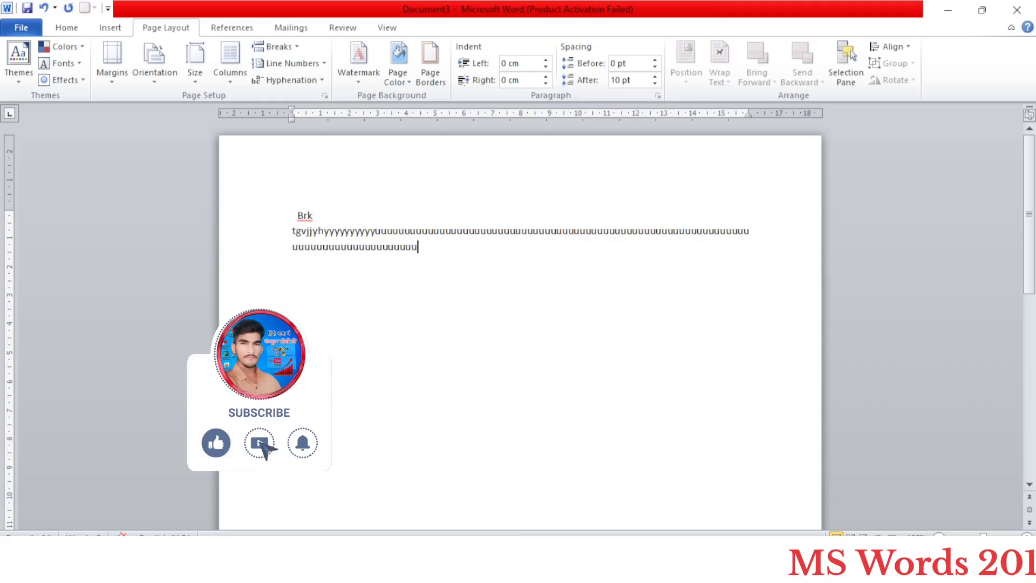
Delete all of the trial text from the page
key("BackSpace")
key("BackSpace")
key("BackSpace")
key("BackSpace")
key("BackSpace")
key("BackSpace")
key("BackSpace")
key("BackSpace")
key("BackSpace")
key("BackSpace")
key("BackSpace")
key("BackSpace")
key("BackSpace")
key("BackSpace")
key("BackSpace")
key("BackSpace")
key("BackSpace")
key("BackSpace")
key("BackSpace")
key("BackSpace")
key("BackSpace")
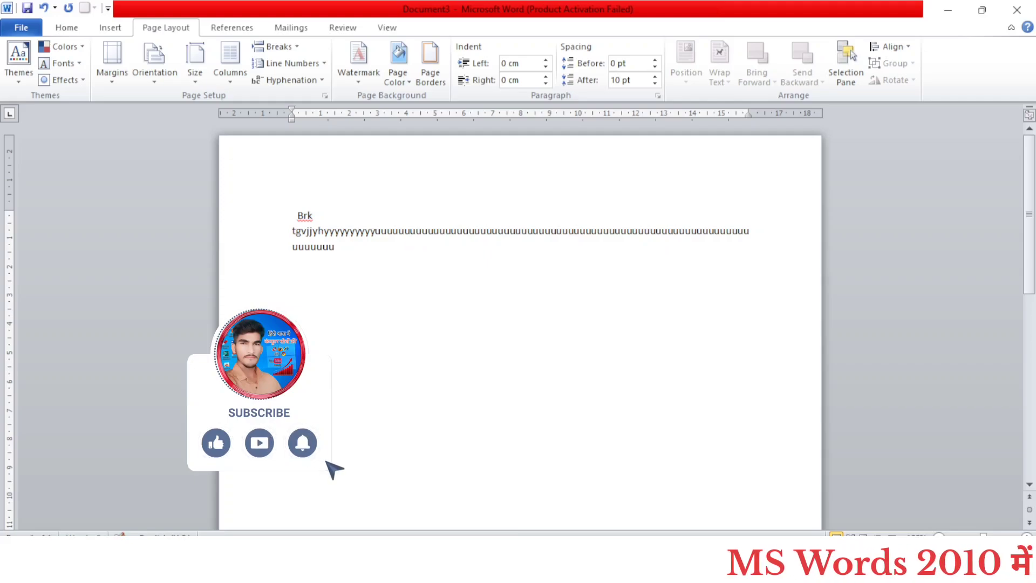
key("BackSpace")
key("BackSpace")
key("BackSpace")
key("BackSpace")
key("BackSpace")
key("BackSpace")
key("BackSpace")
key("BackSpace")
key("BackSpace")
key("BackSpace")
key("BackSpace")
key("BackSpace")
key("BackSpace")
key("BackSpace")
key("BackSpace")
key("BackSpace")
key("BackSpace")
key("BackSpace")
key("BackSpace")
key("BackSpace")
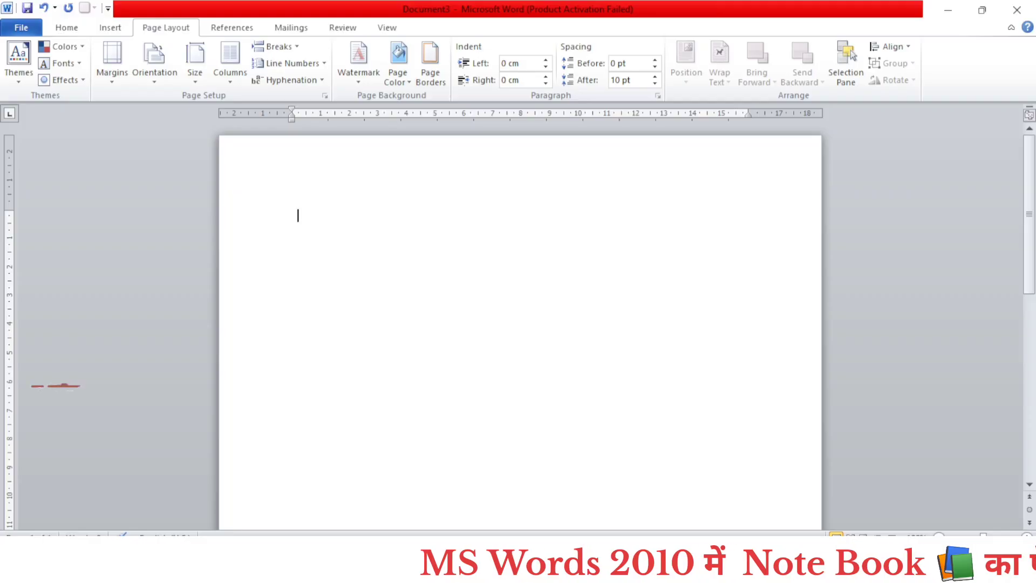
Set custom page margins of 0 cm at the top, bottom, left and right for the whole document
left_click(101, 71)
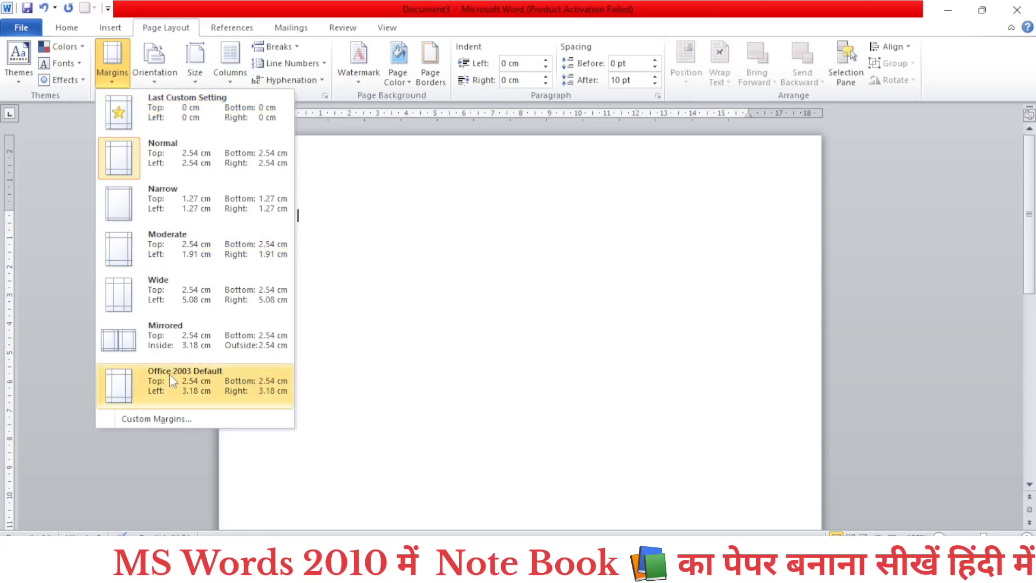
left_click(133, 420)
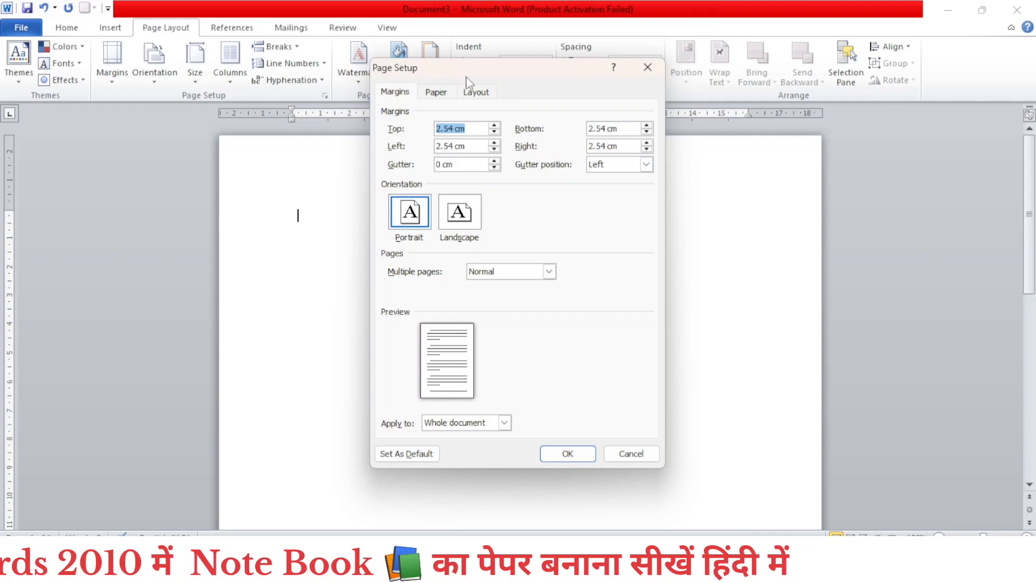
left_click_drag(494, 72, 772, 147)
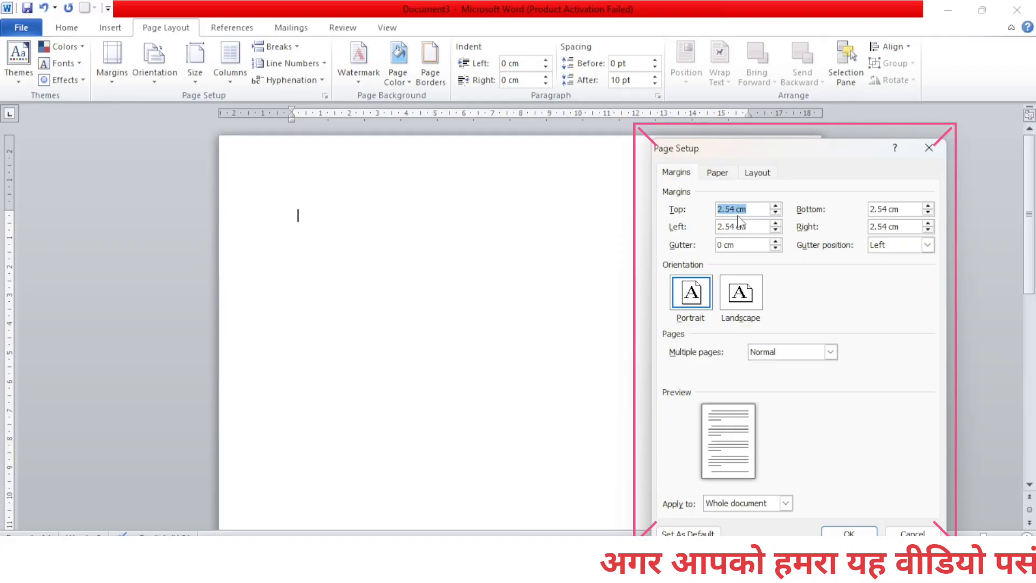
type("0")
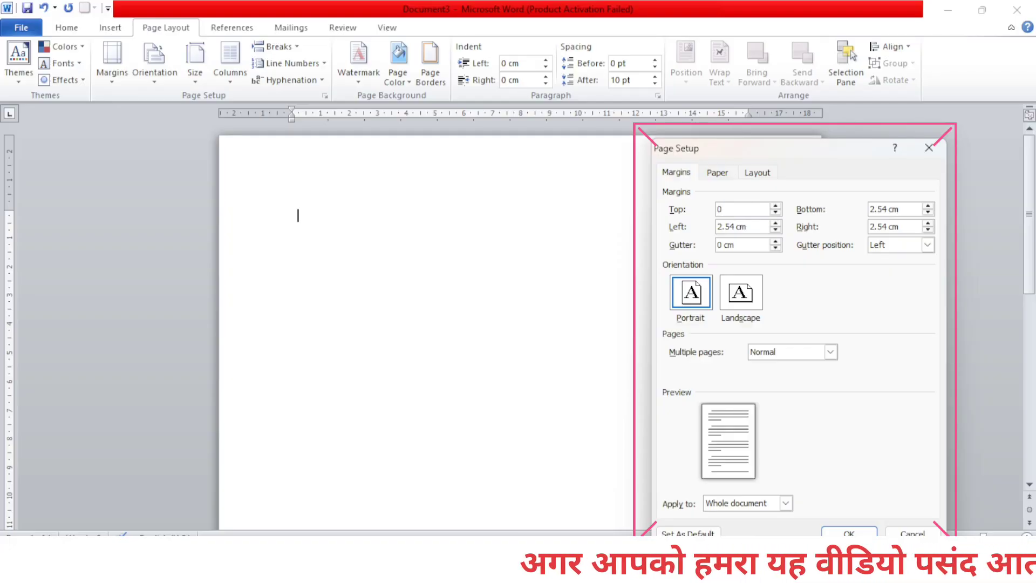
double_click(738, 228)
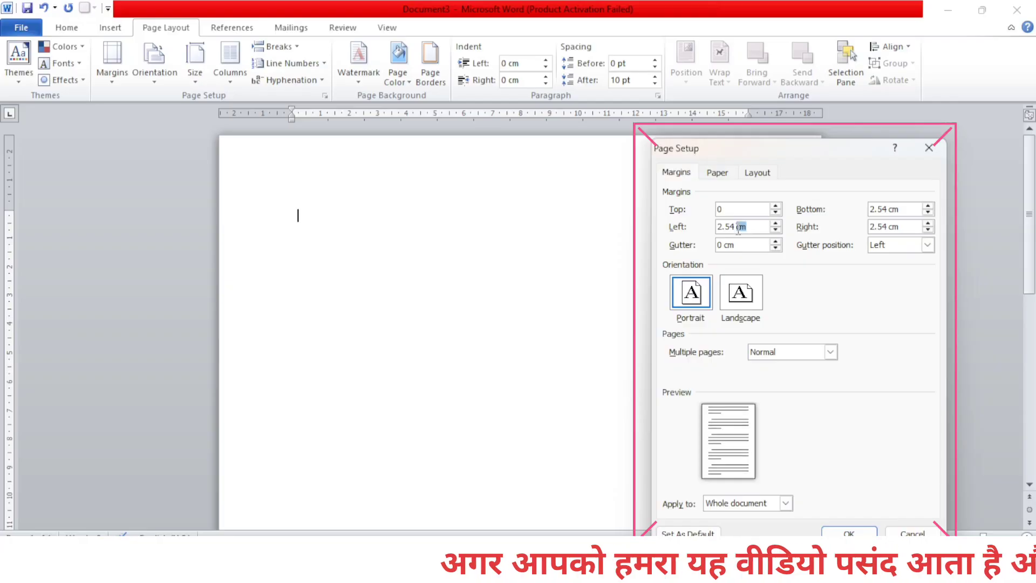
type("0")
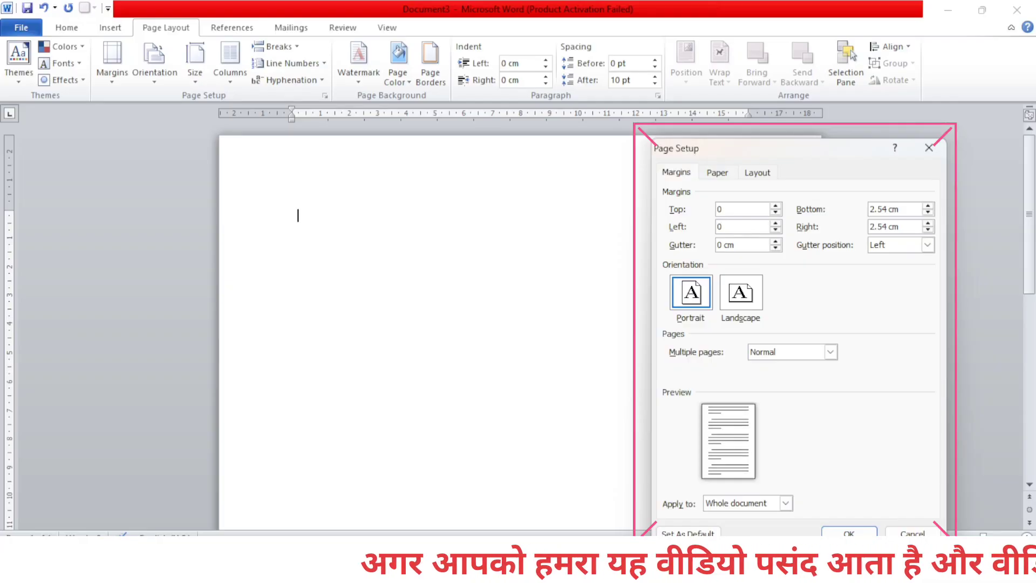
double_click(883, 209)
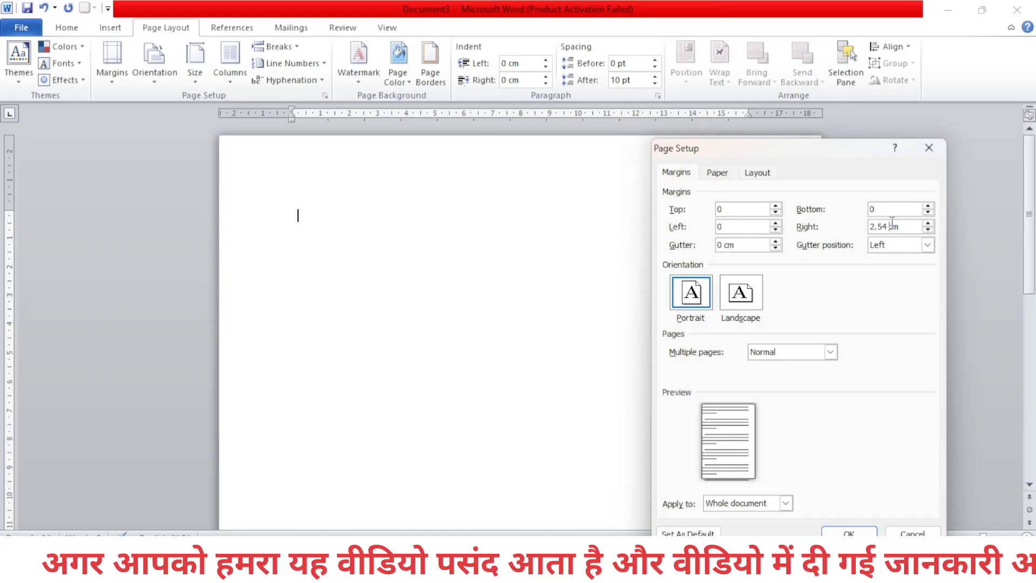
type("0")
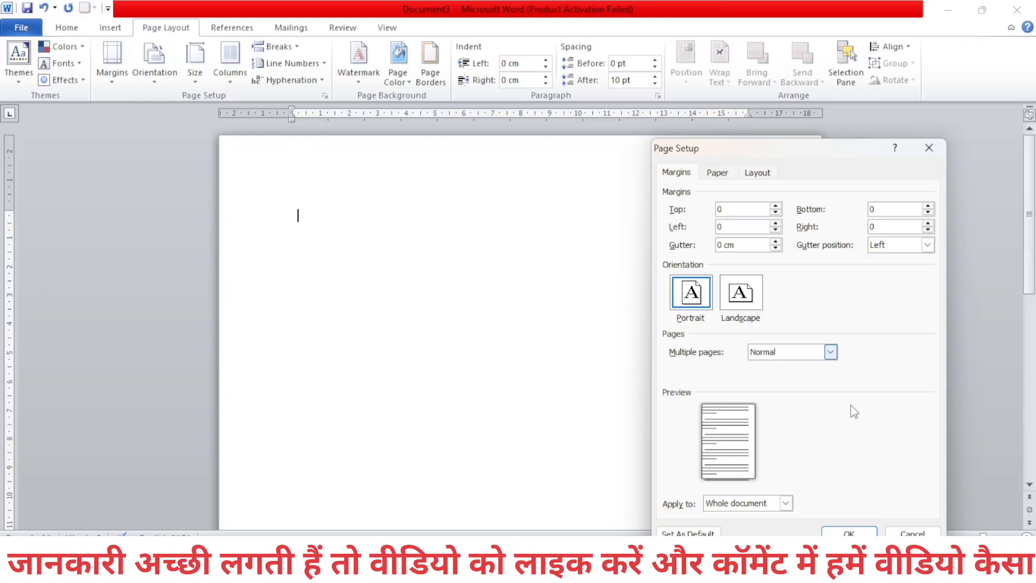
left_click(850, 533)
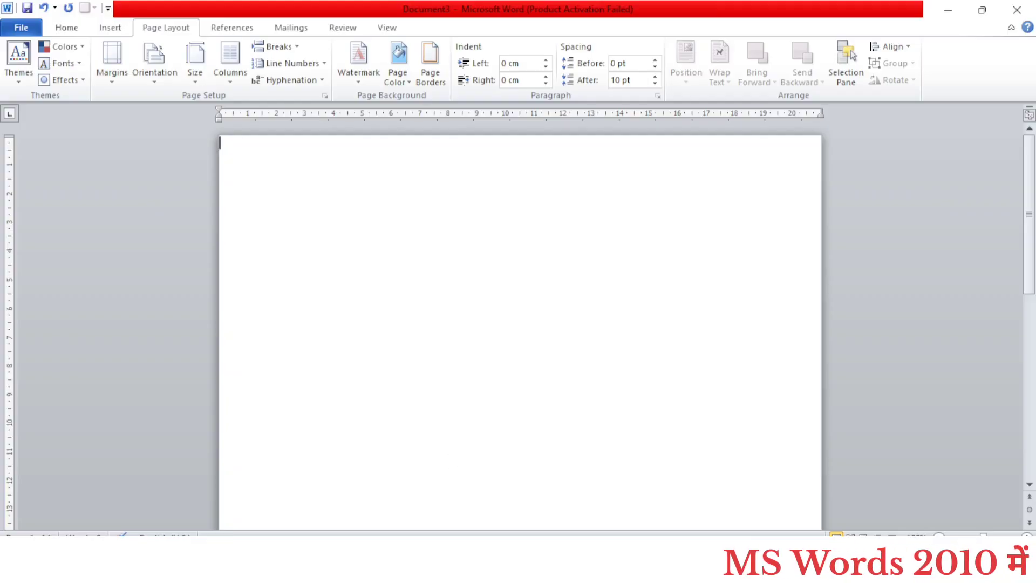
Look over the finished notebook page in Doc1 from its header down the ruled lines, and return to Document3
mouse_move(532, 574)
left_click(497, 503)
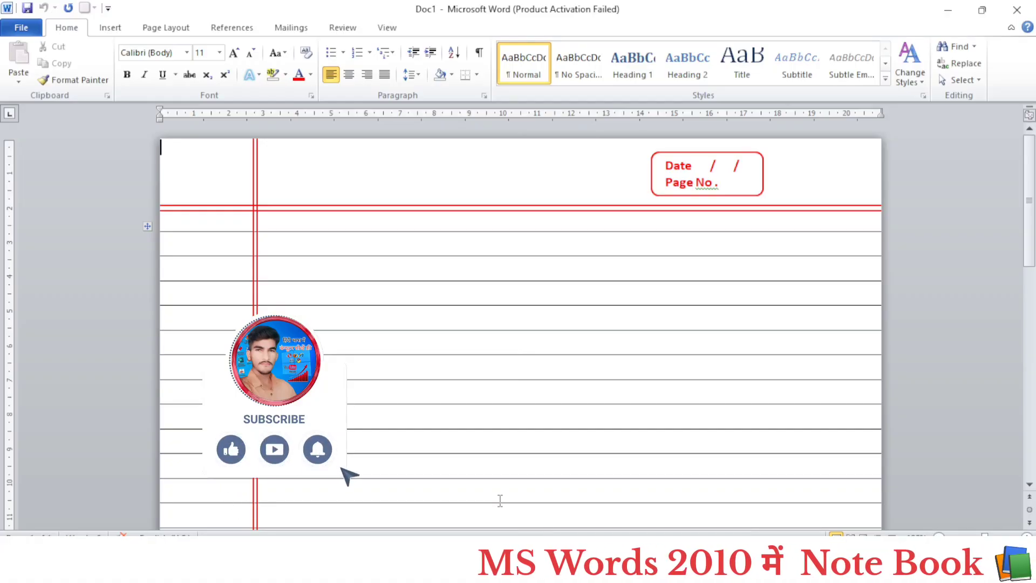
scroll(500, 507, "down", 10)
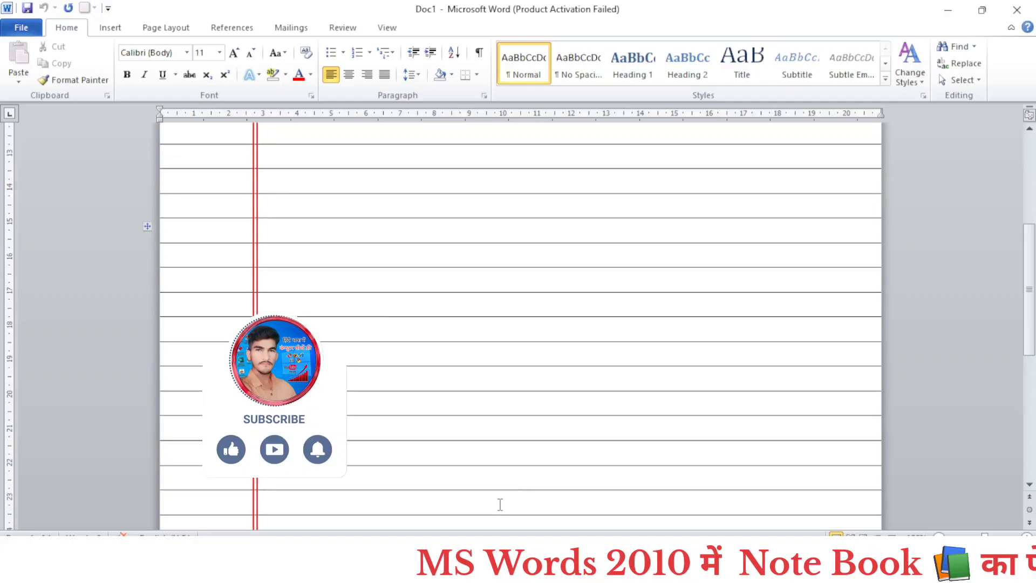
scroll(515, 422, "up", 10)
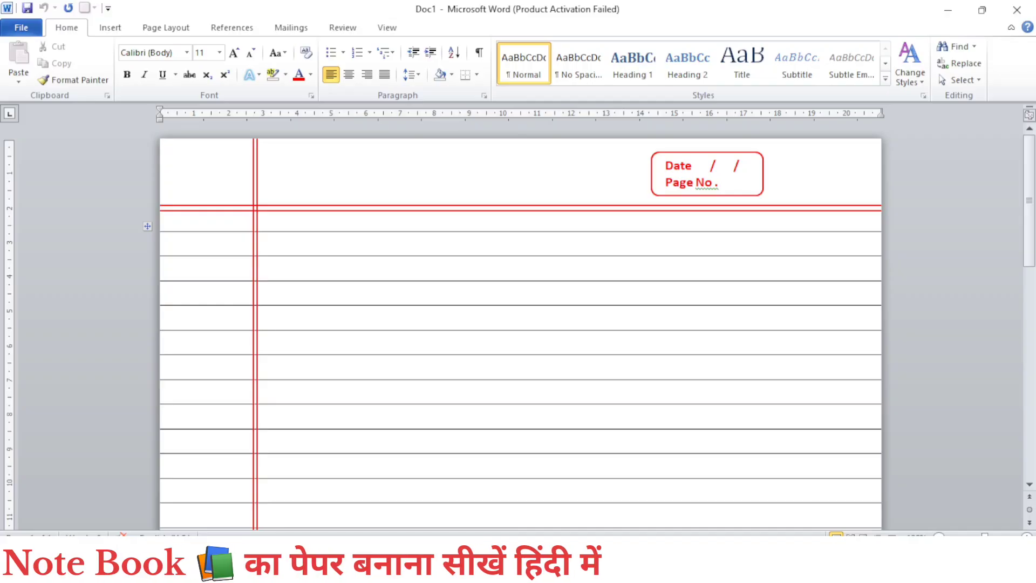
mouse_move(495, 569)
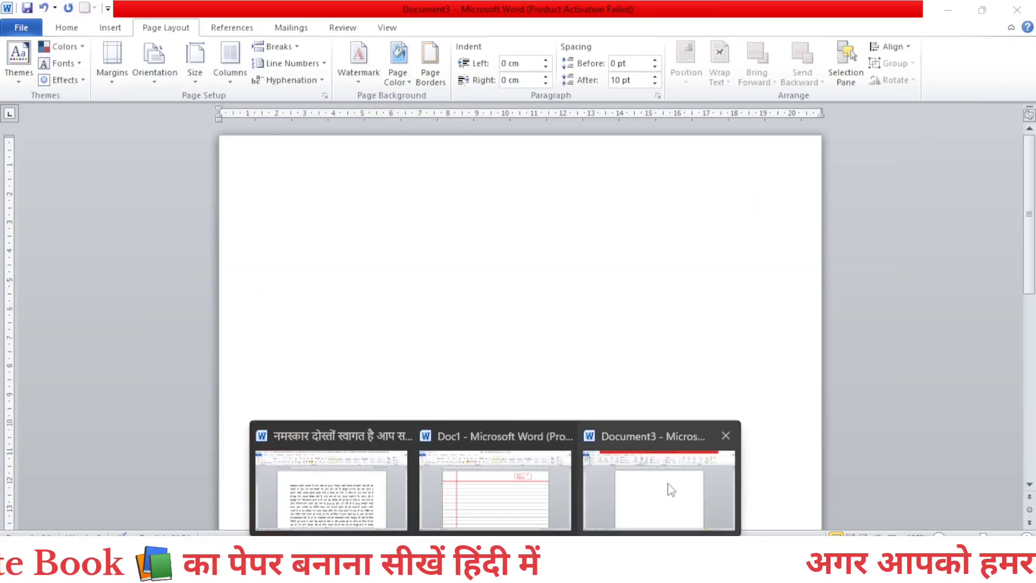
left_click(668, 485)
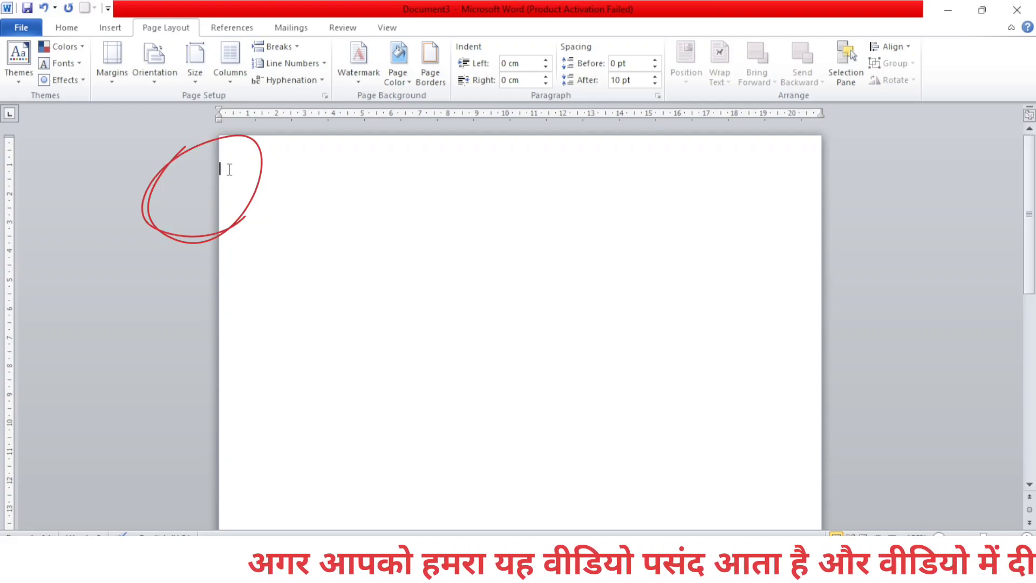
Add three empty paragraphs at the start of the blank page to leave header space
key("Return")
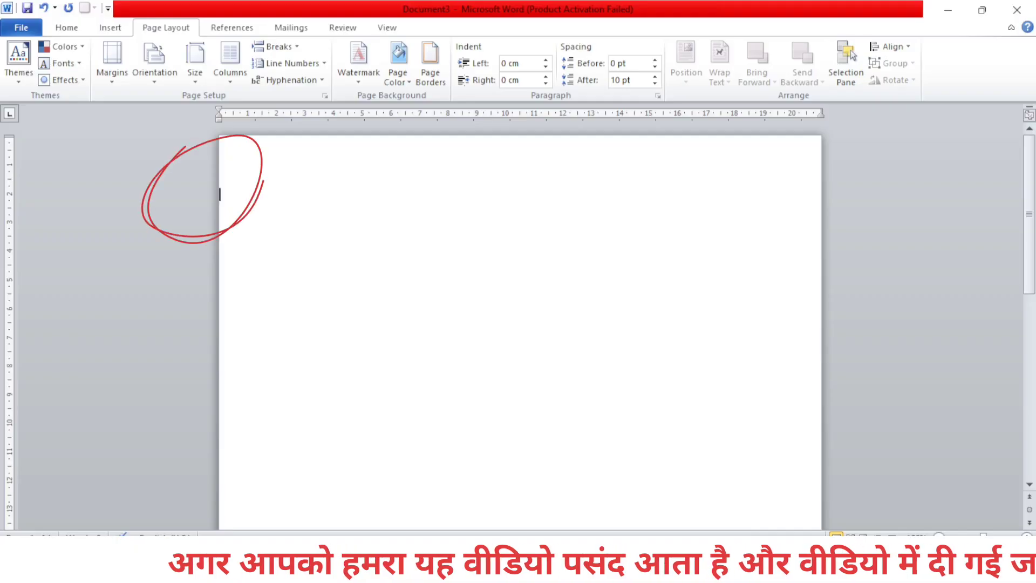
key("Return")
key("Return")
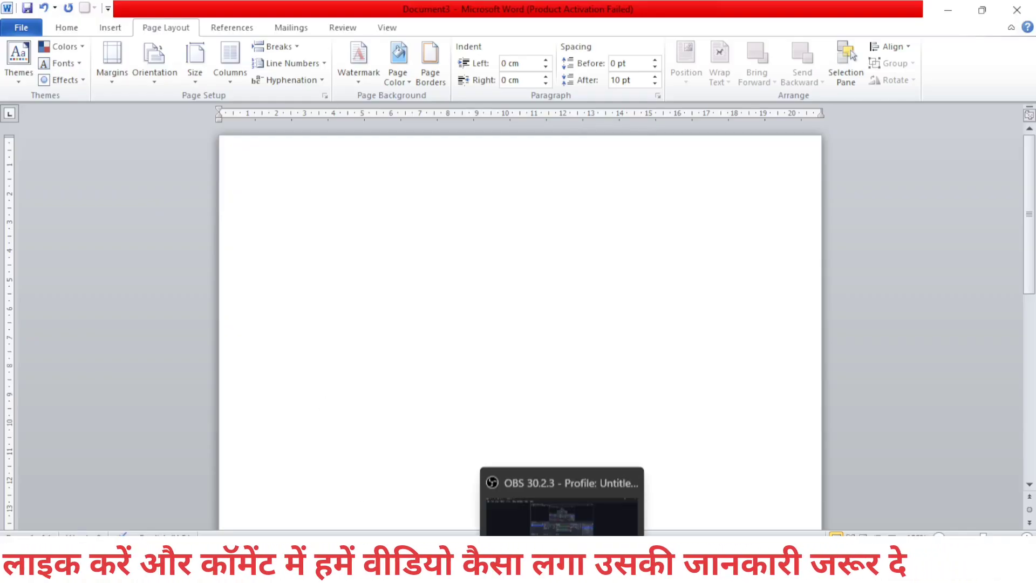
Switch to Paint and frame the Enter key on the keyboard picture with a red rectangle
mouse_move(527, 566)
left_click(528, 522)
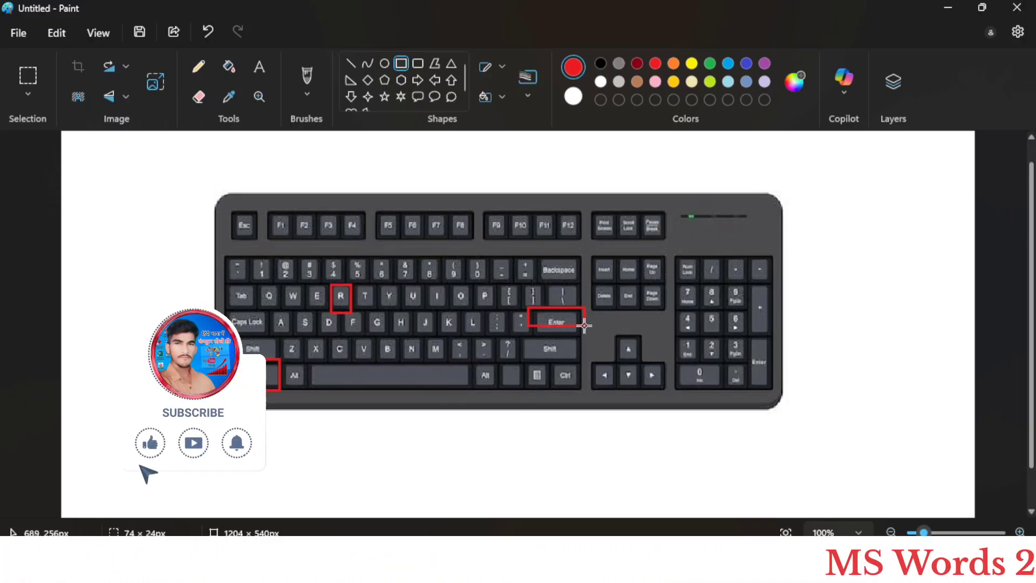
left_click_drag(585, 325, 584, 330)
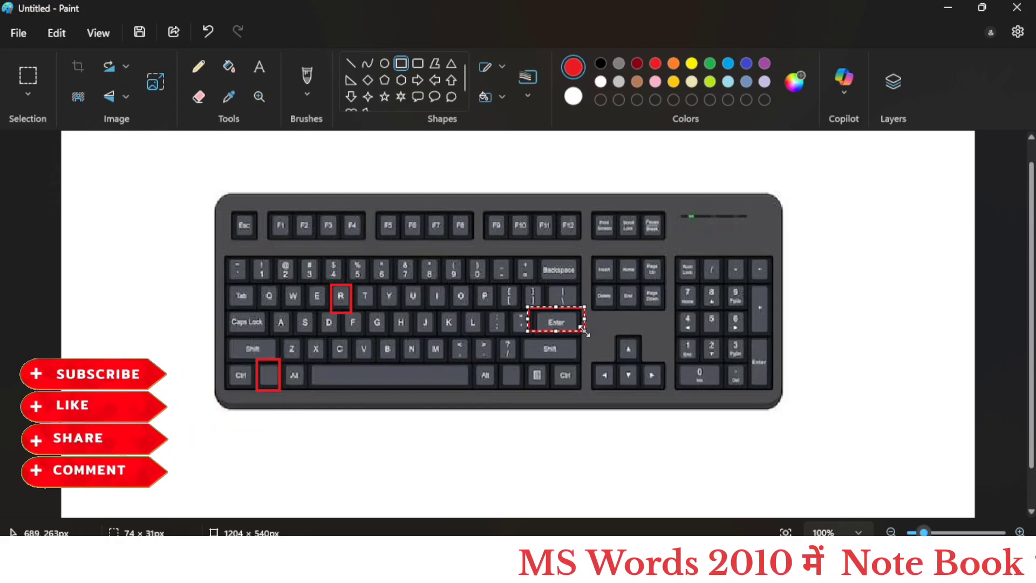
left_click(590, 425)
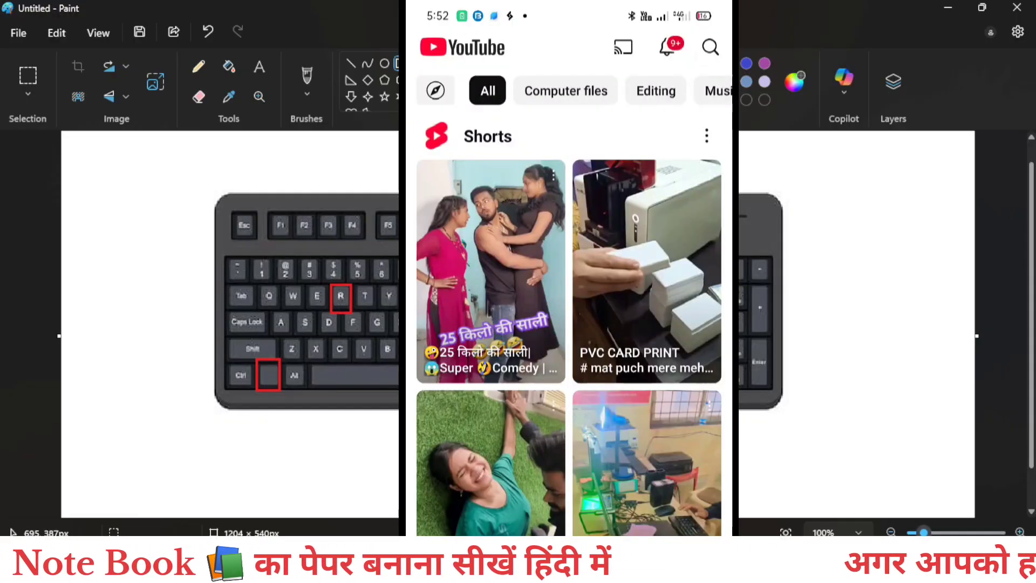
Search YouTube on the phone for "amrit computer" and open the AMRIT COMPUTER channel
left_click(710, 46)
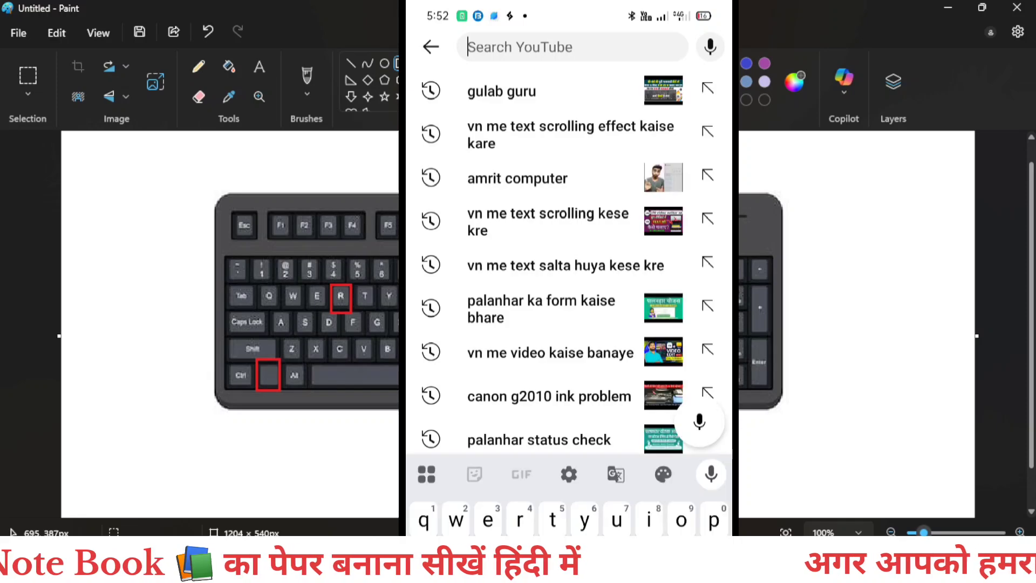
left_click(708, 175)
key("Return")
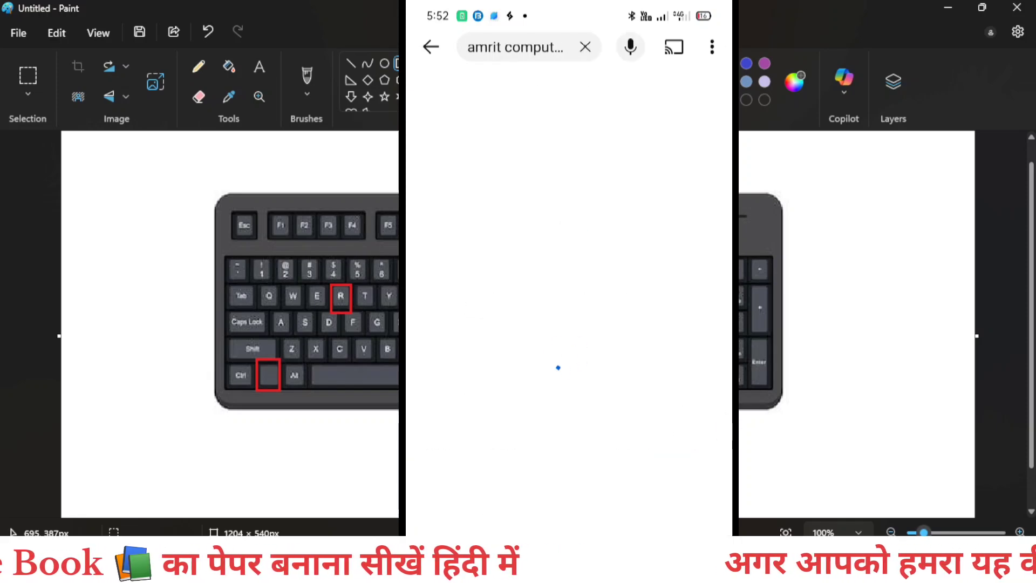
scroll(687, 430, "down", 2)
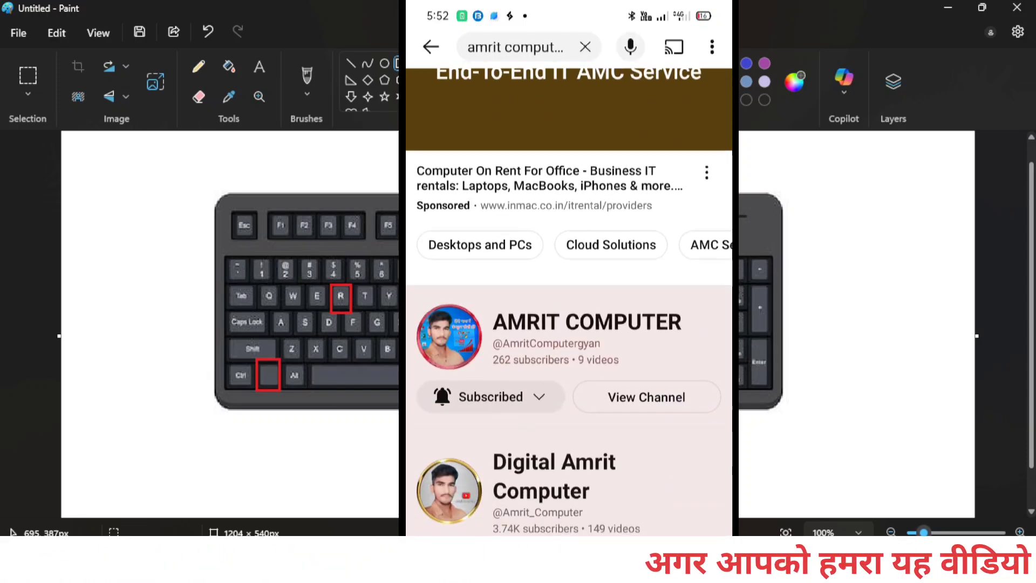
left_click(587, 323)
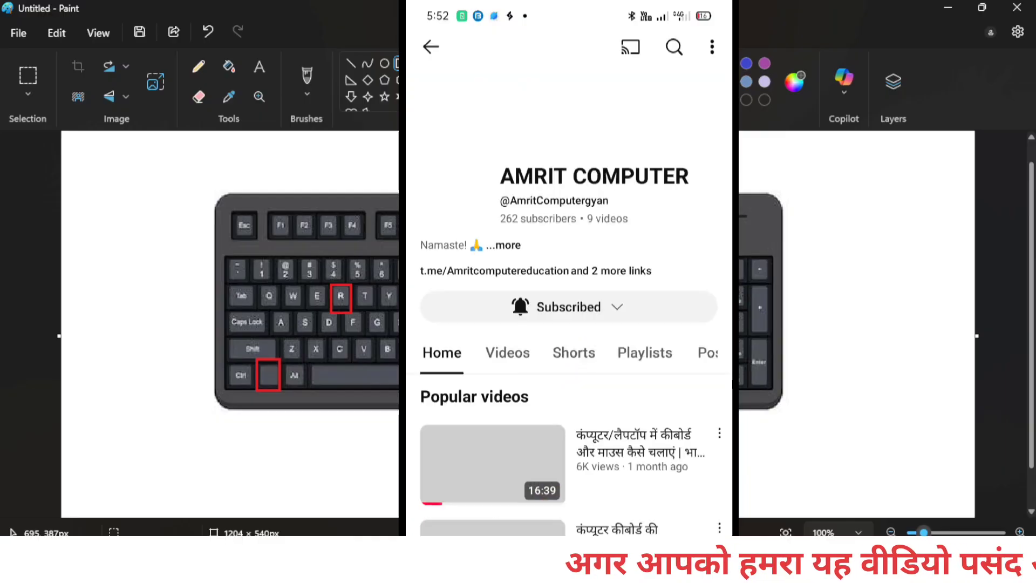
Look through the list of videos uploaded on the AMRIT COMPUTER channel
left_click(507, 353)
scroll(632, 419, "down", 1)
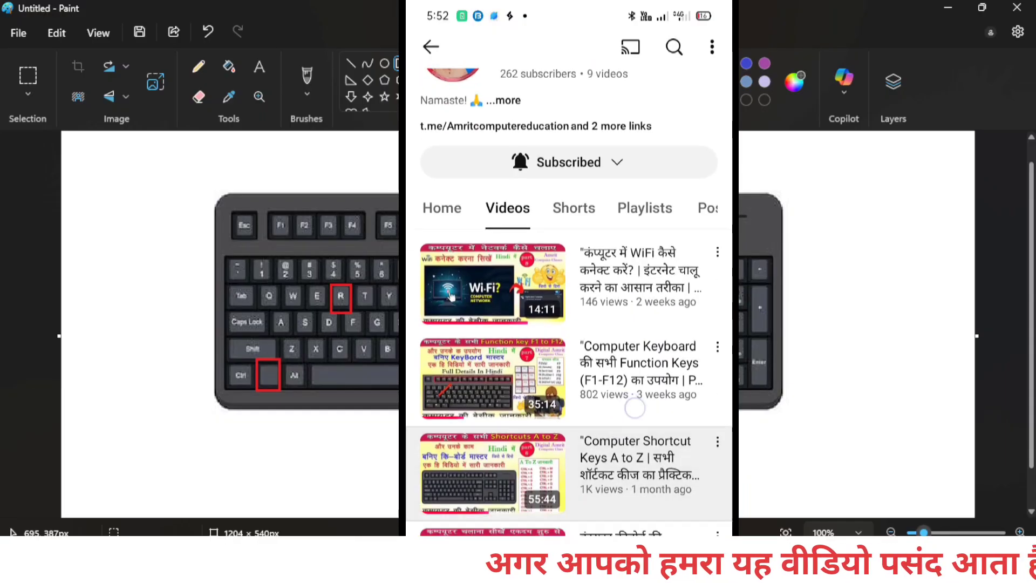
scroll(632, 378, "up", 3)
scroll(662, 404, "down", 3)
scroll(661, 404, "down", 3)
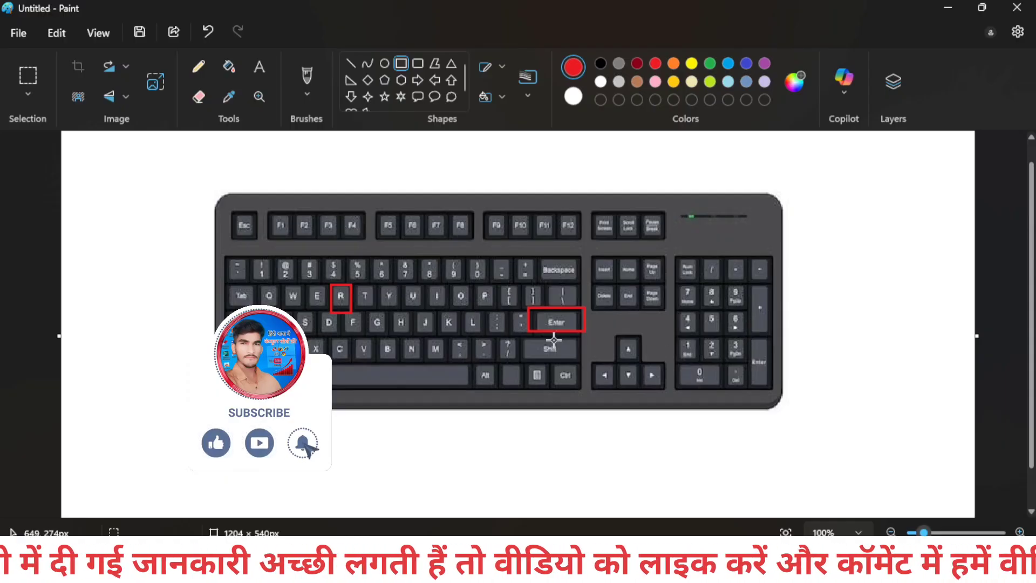
Switch back to Document3 in Word and insert a table with 1 column, 1 row and an Auto fixed column width below the empty paragraphs
left_click(495, 565)
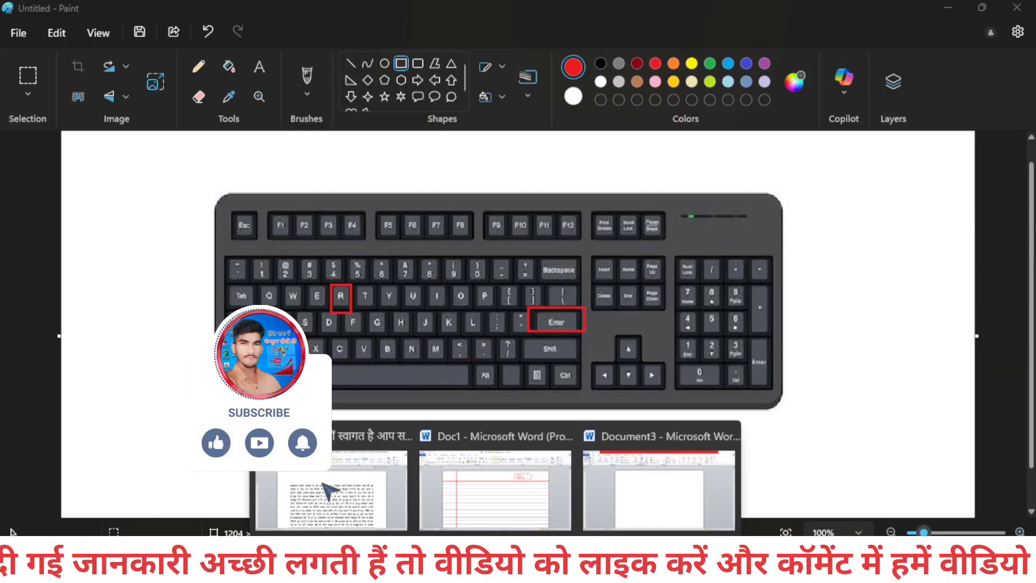
left_click(598, 507)
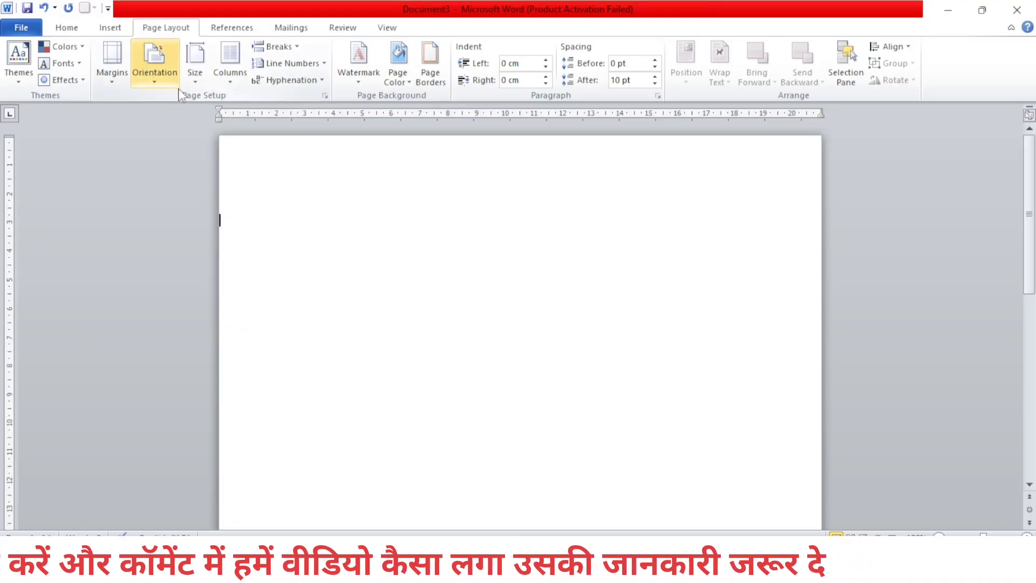
left_click(120, 31)
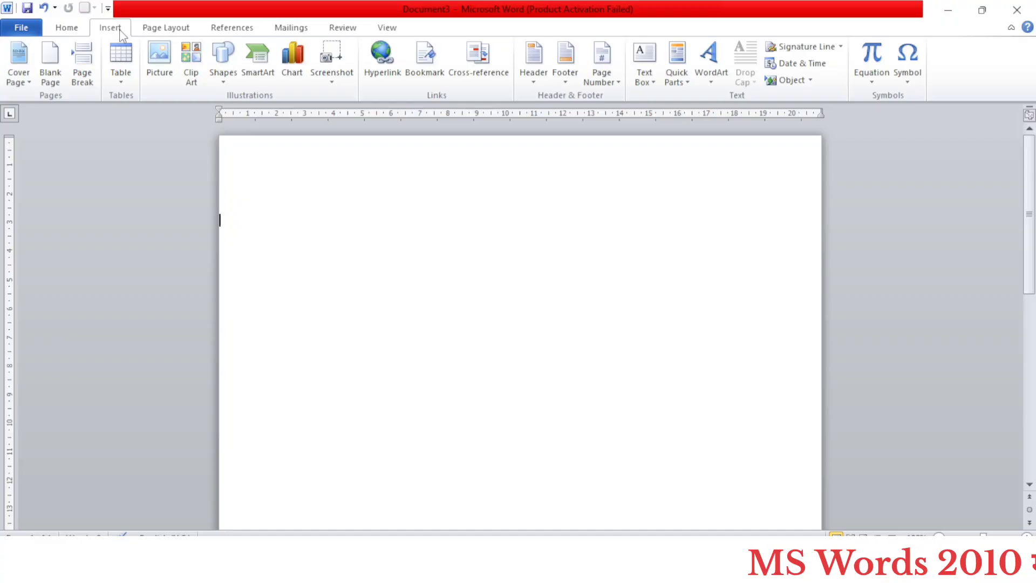
left_click(119, 64)
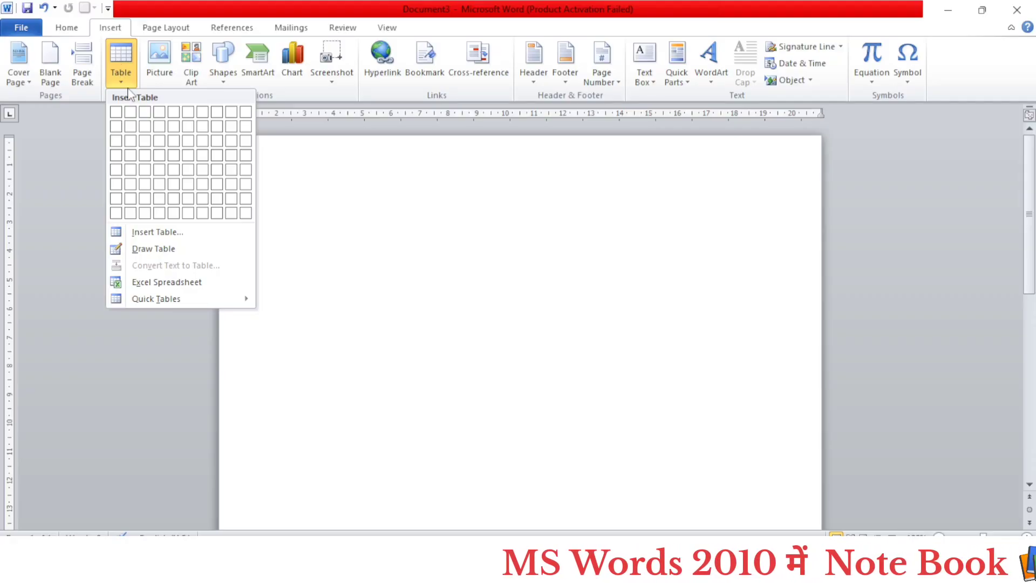
left_click(155, 233)
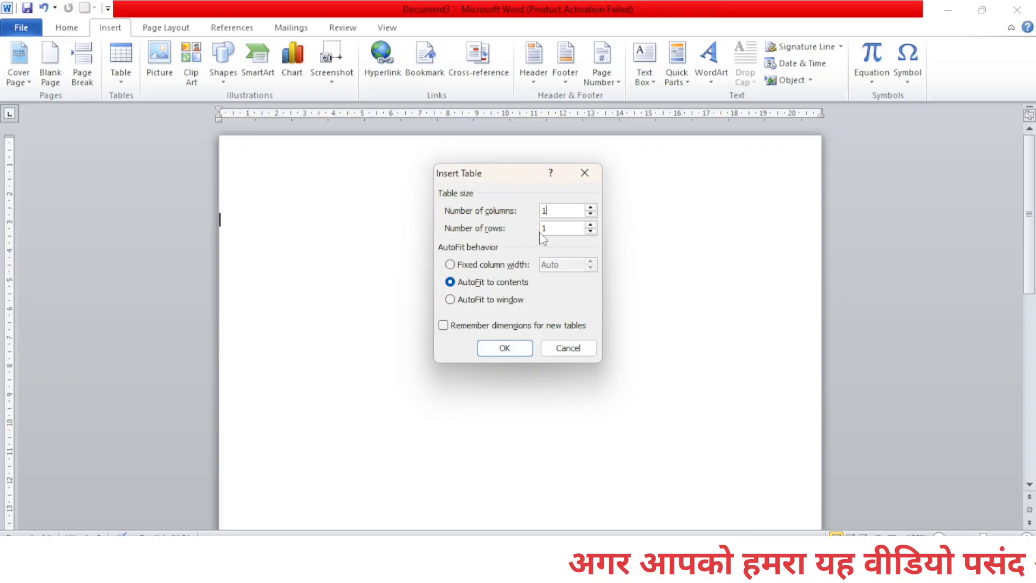
left_click(483, 272)
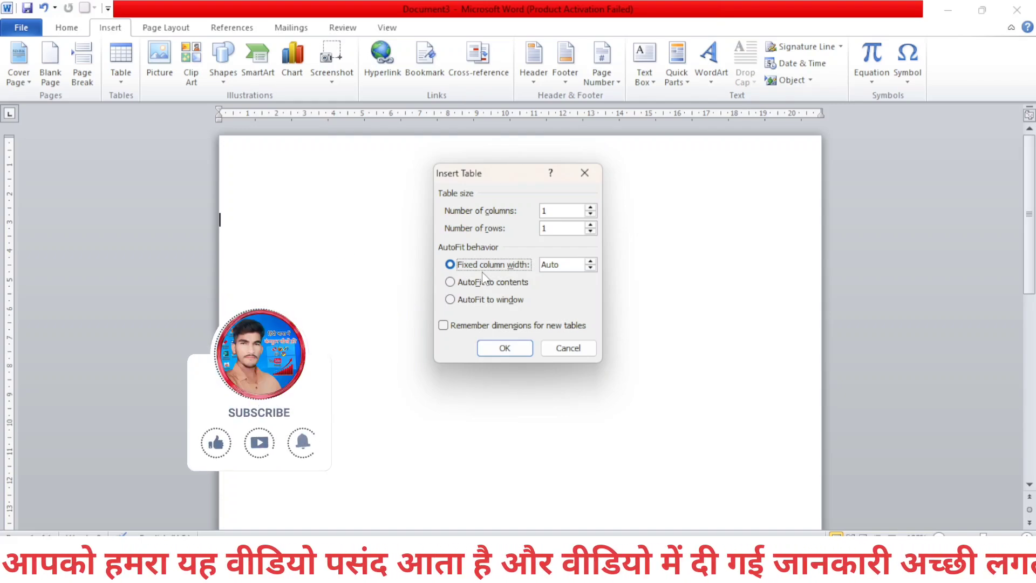
left_click(506, 348)
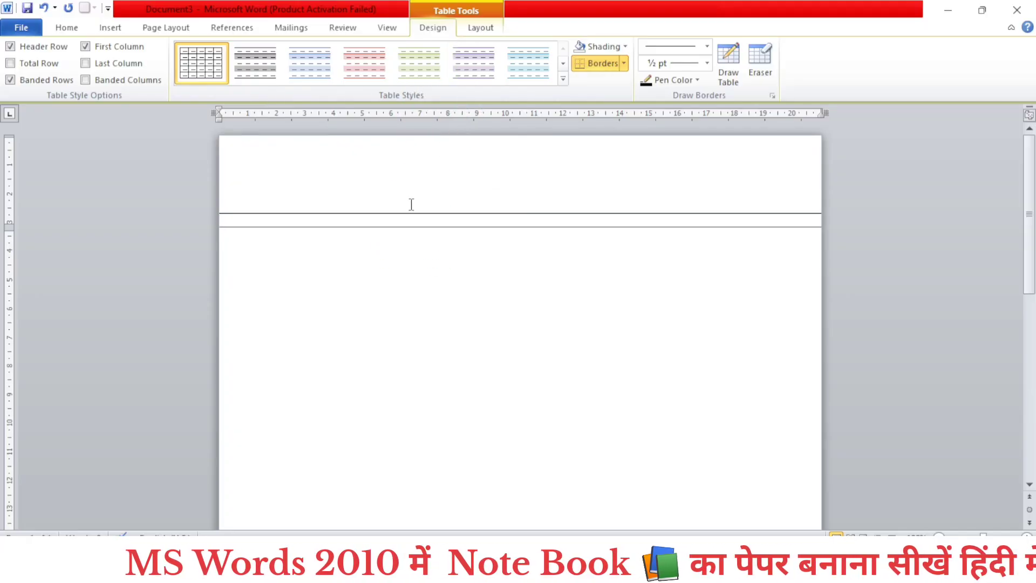
Place the text cursor inside the table's single cell
left_click(411, 188)
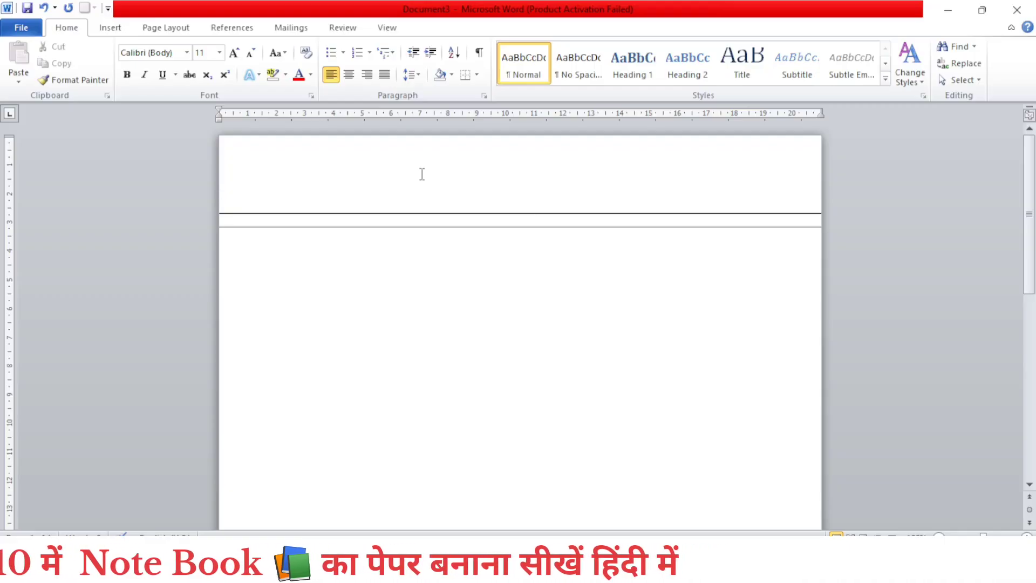
left_click(391, 228)
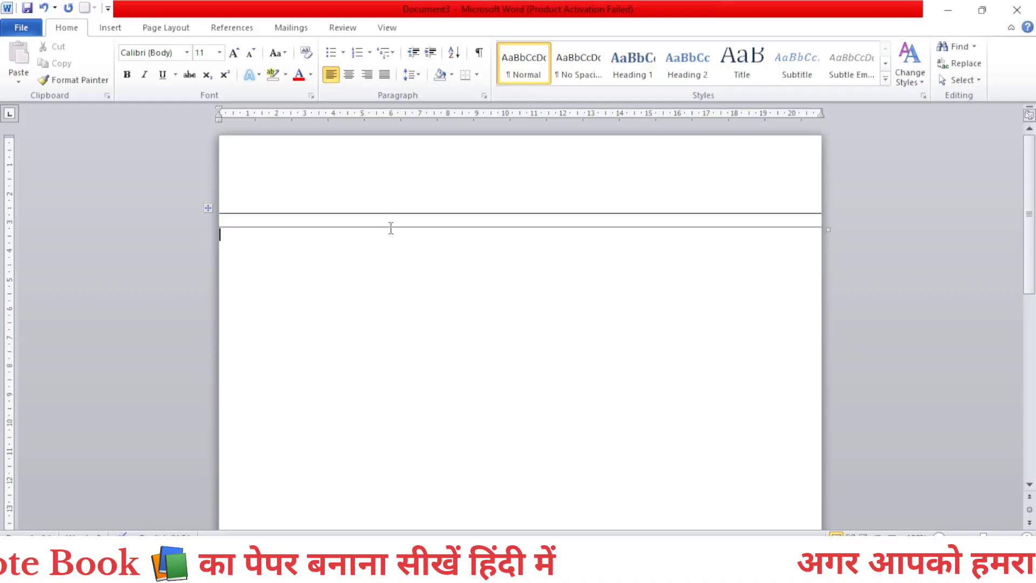
left_click(390, 220)
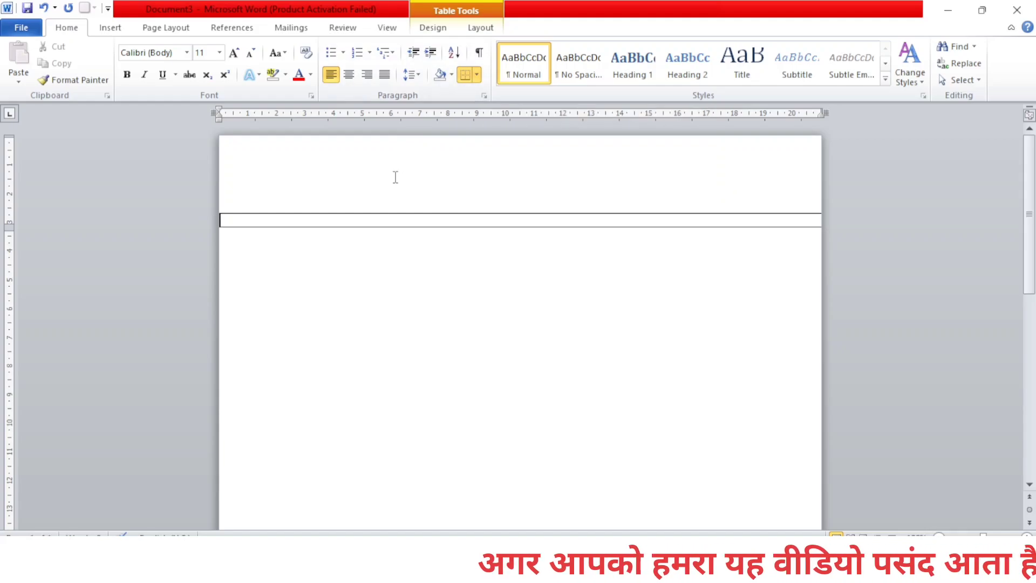
Set the height of the table's single row to 0.8 cm
left_click(480, 28)
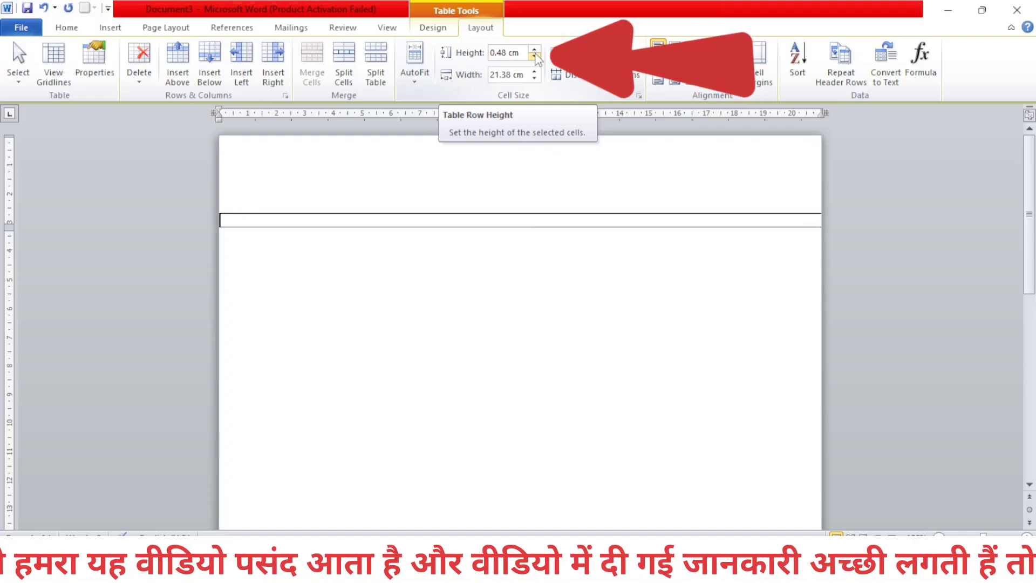
left_click(535, 49)
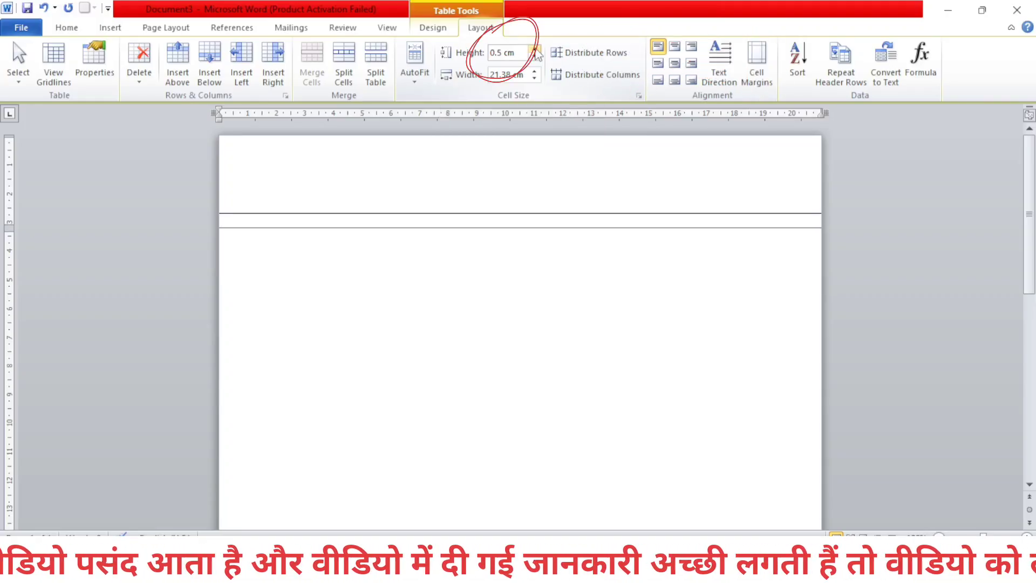
left_click(535, 49)
left_click(534, 50)
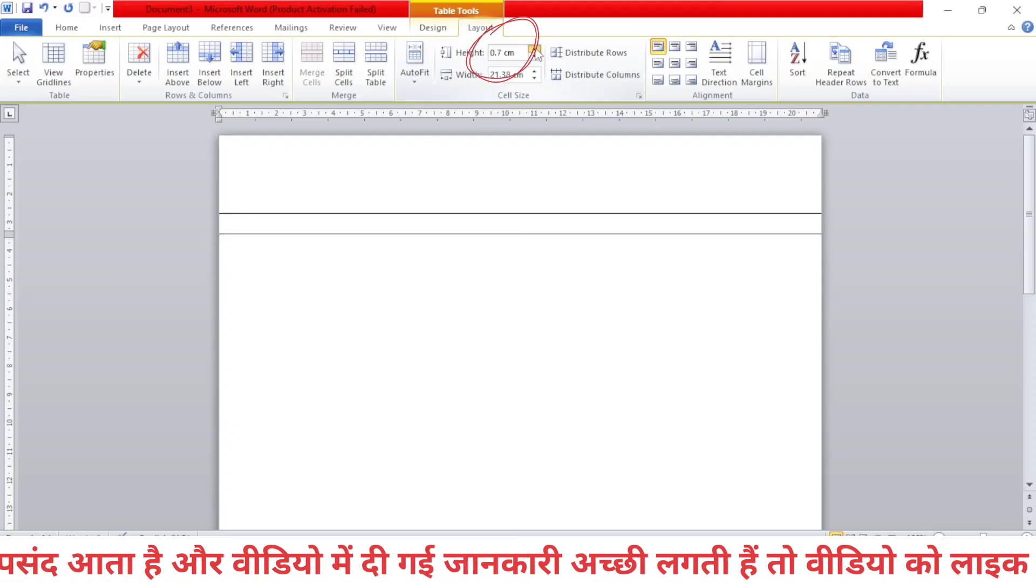
left_click(535, 50)
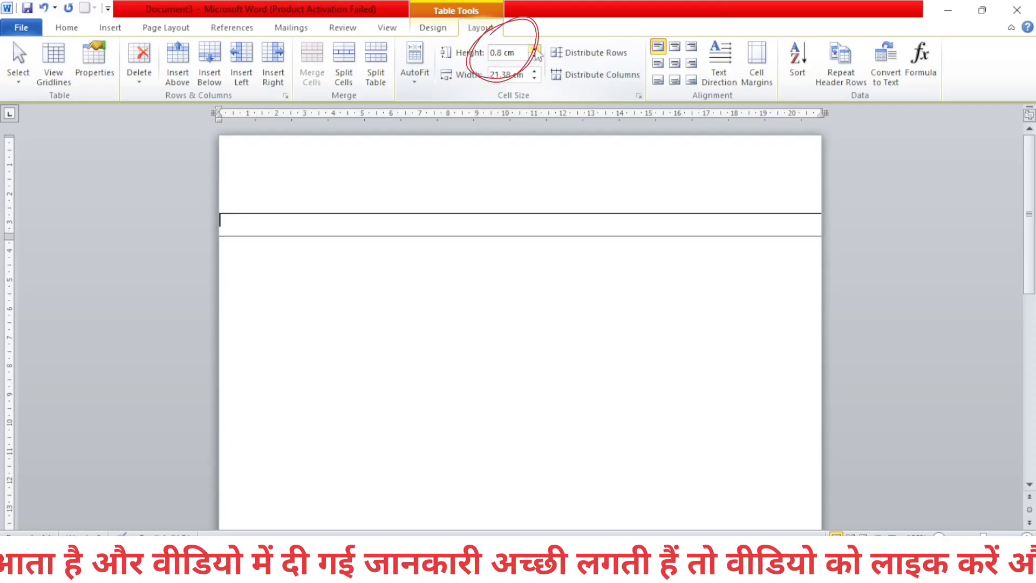
left_click(535, 50)
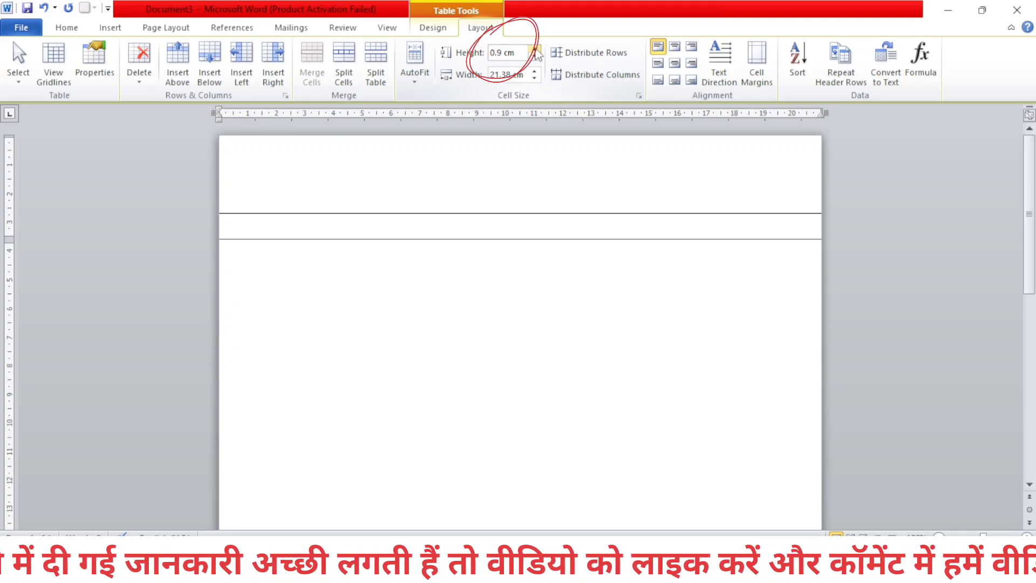
left_click(535, 56)
left_click(534, 56)
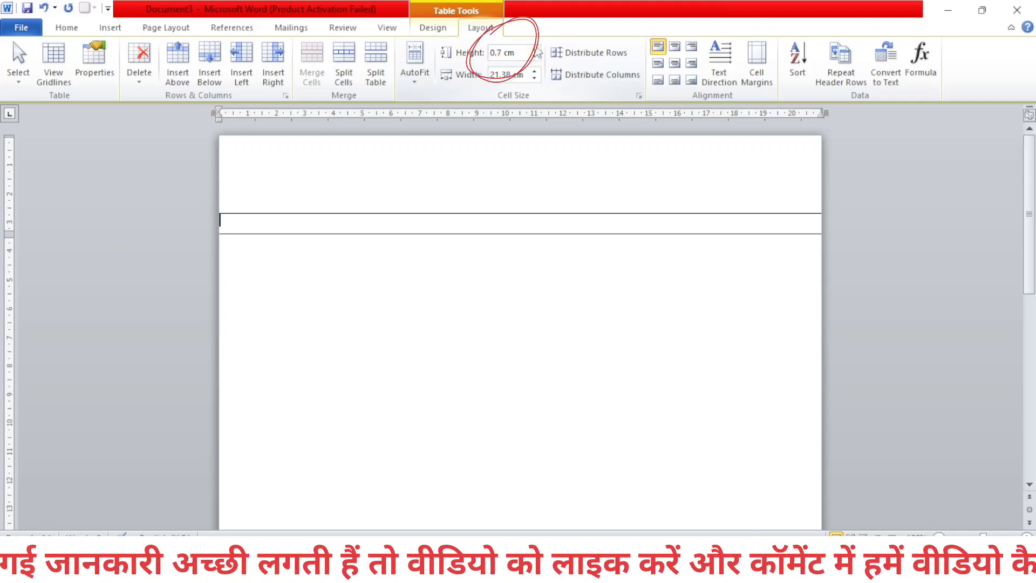
left_click(535, 50)
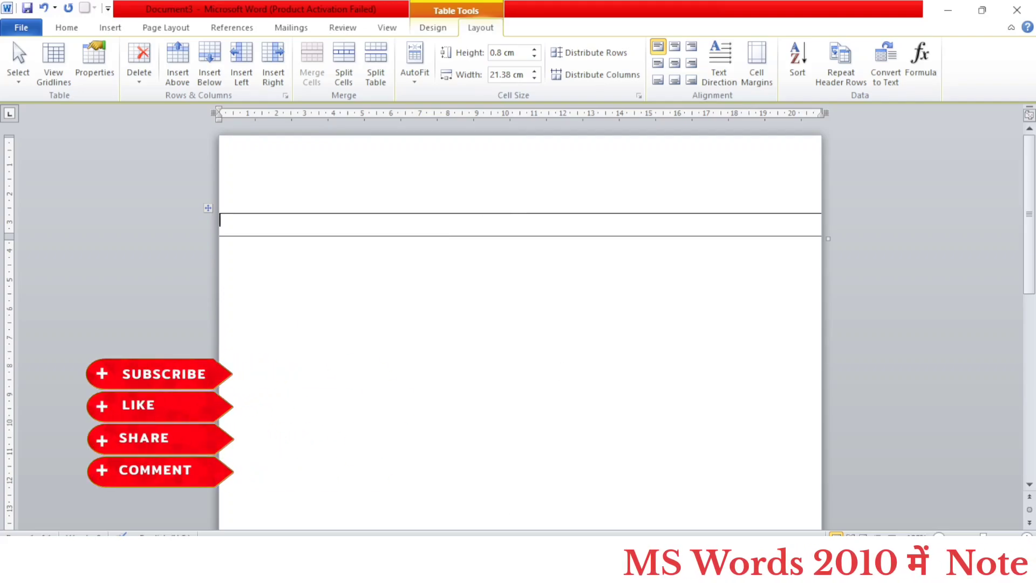
Switch to Paint and draw a red rectangle outline of about 48 × 42 px around the Tab key on the keyboard picture
mouse_move(529, 567)
left_click(535, 515)
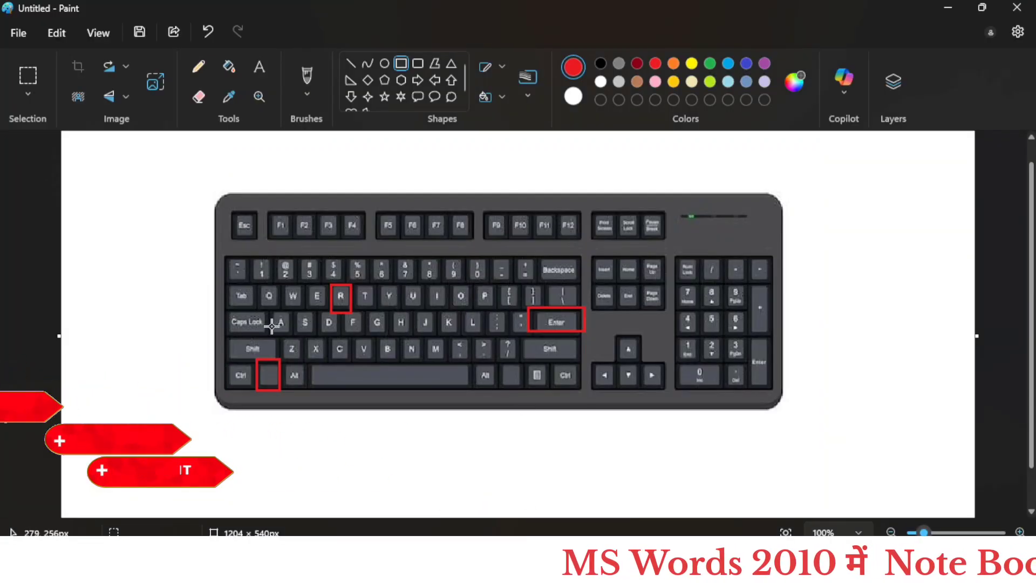
left_click_drag(223, 281, 260, 313)
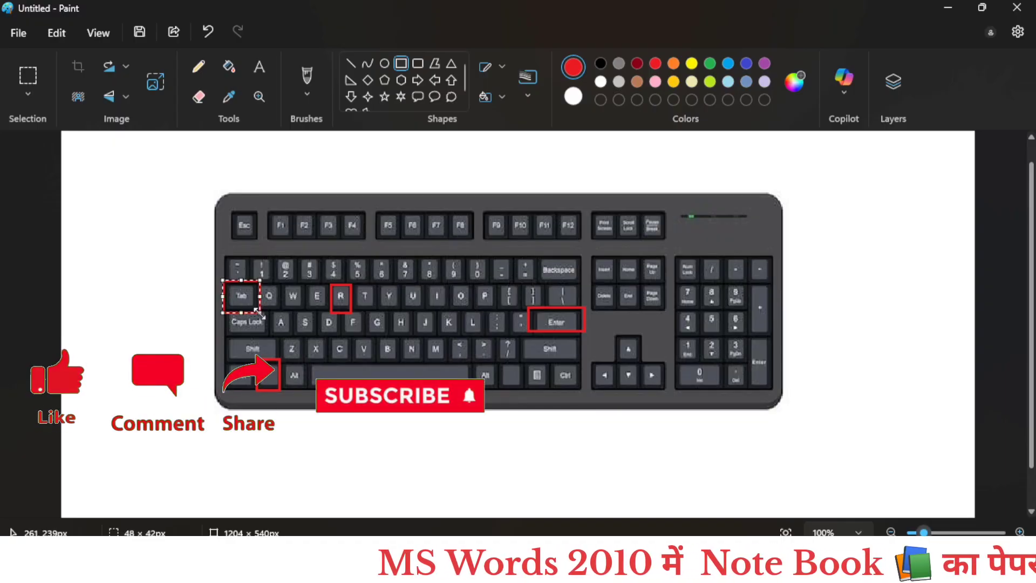
Switch back to Document3 in Word and add new rows to the end of the table until the ruled lines nearly reach the bottom of the page
mouse_move(529, 570)
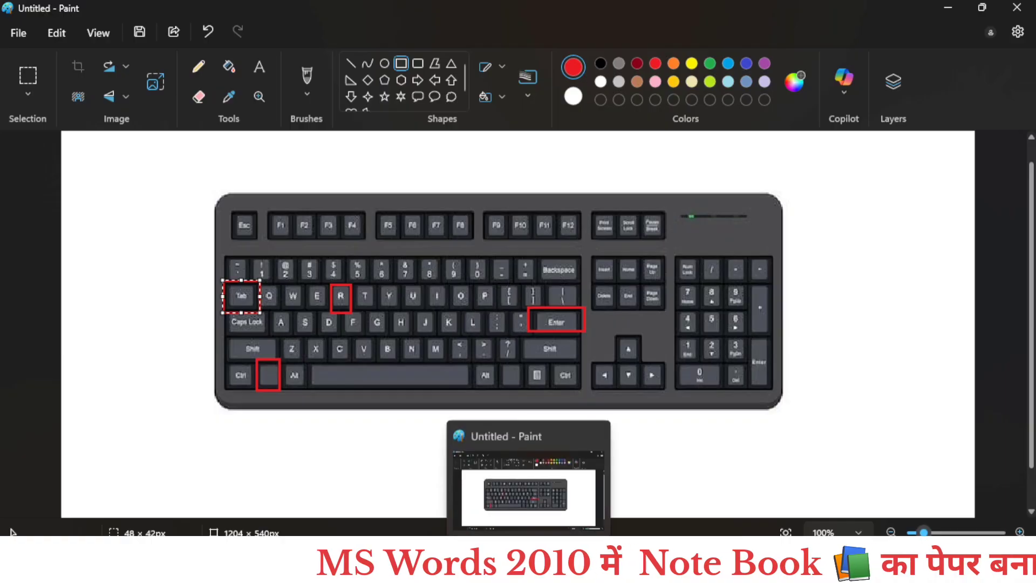
mouse_move(495, 570)
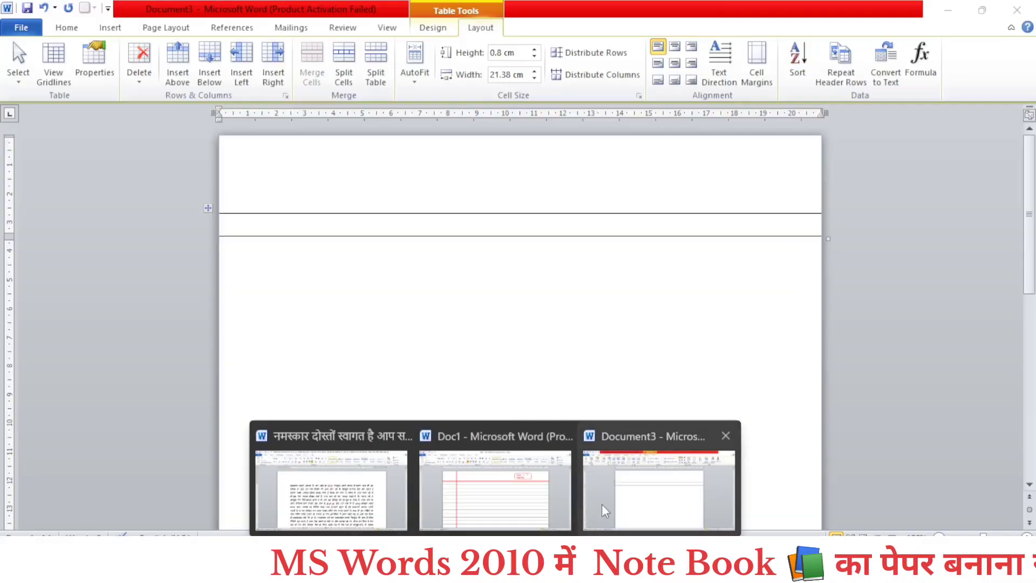
left_click(605, 510)
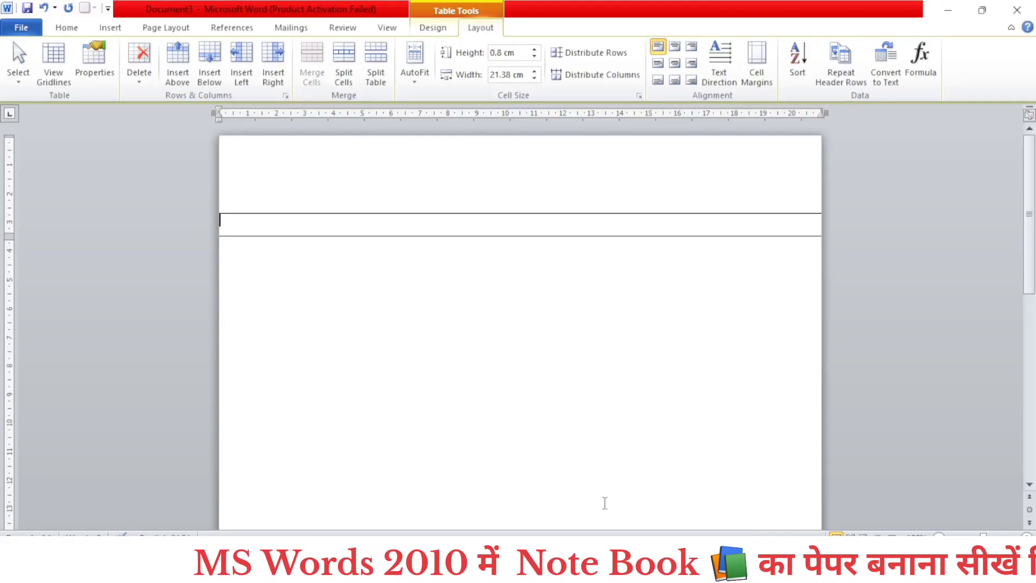
key("Tab")
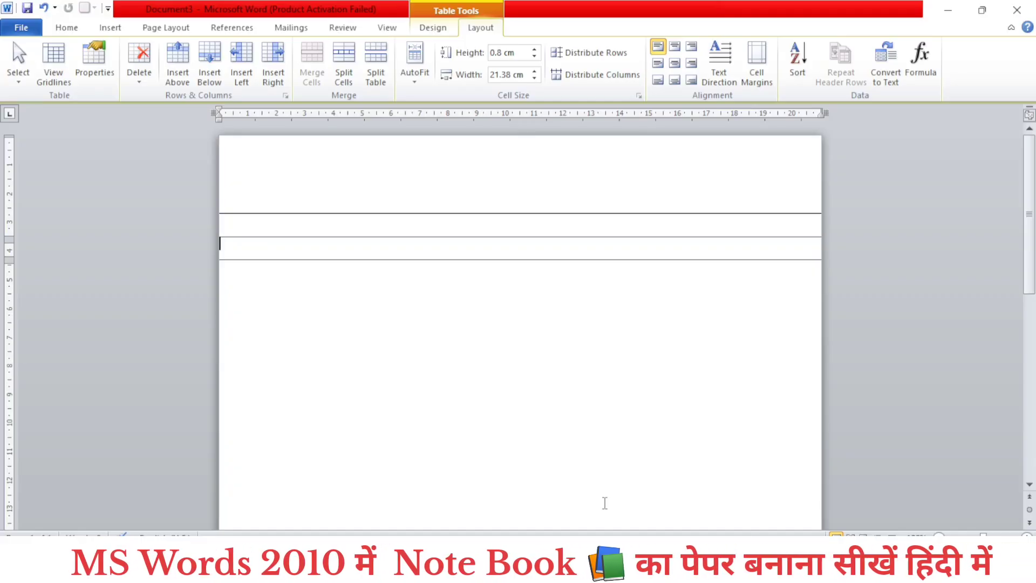
key("Tab")
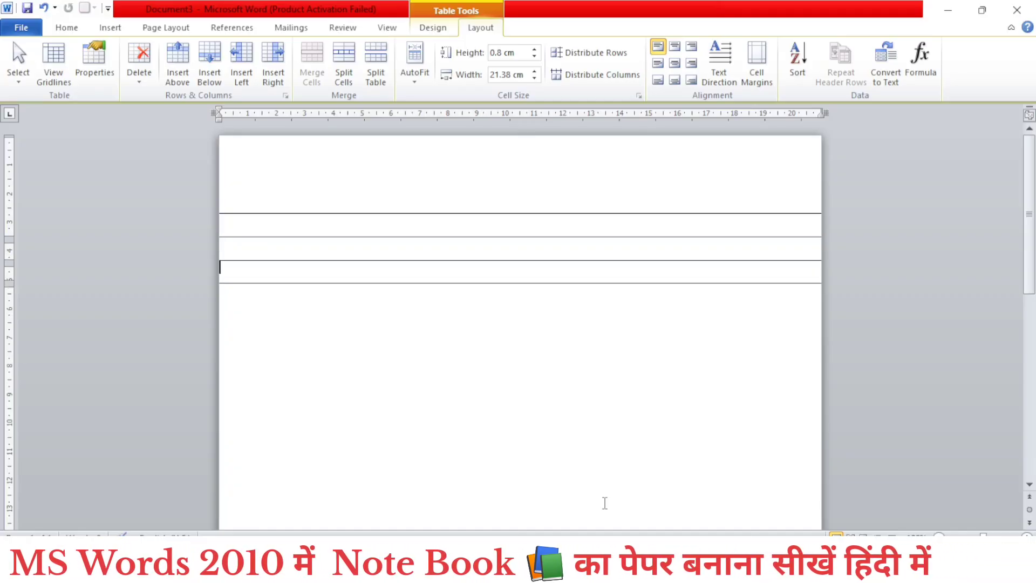
key("Tab")
key("Tab")
key("Tab")
key("Tab")
key("Tab")
key("Tab")
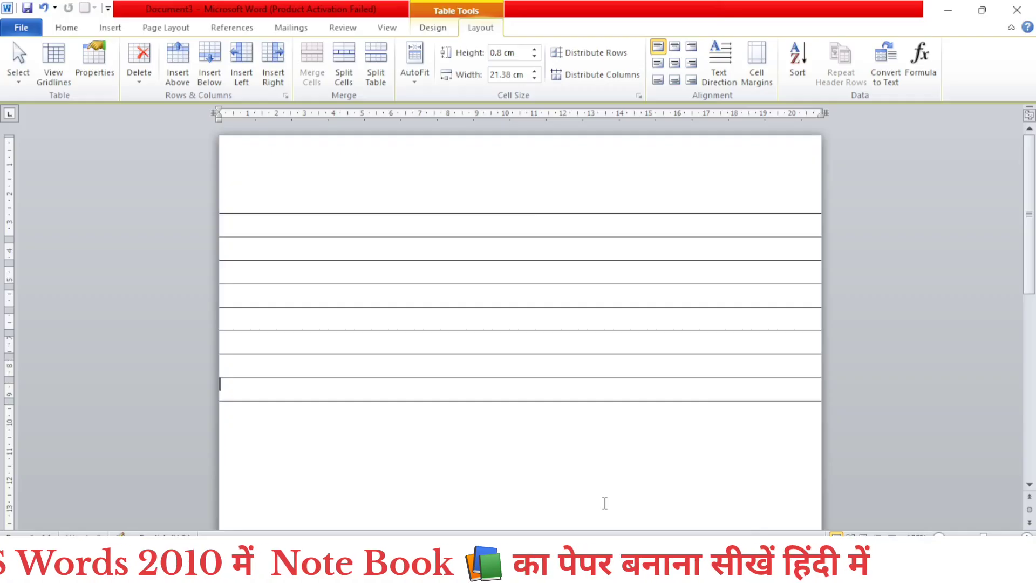
key("Tab")
key("Tab")
key("Tab")
key("Tab")
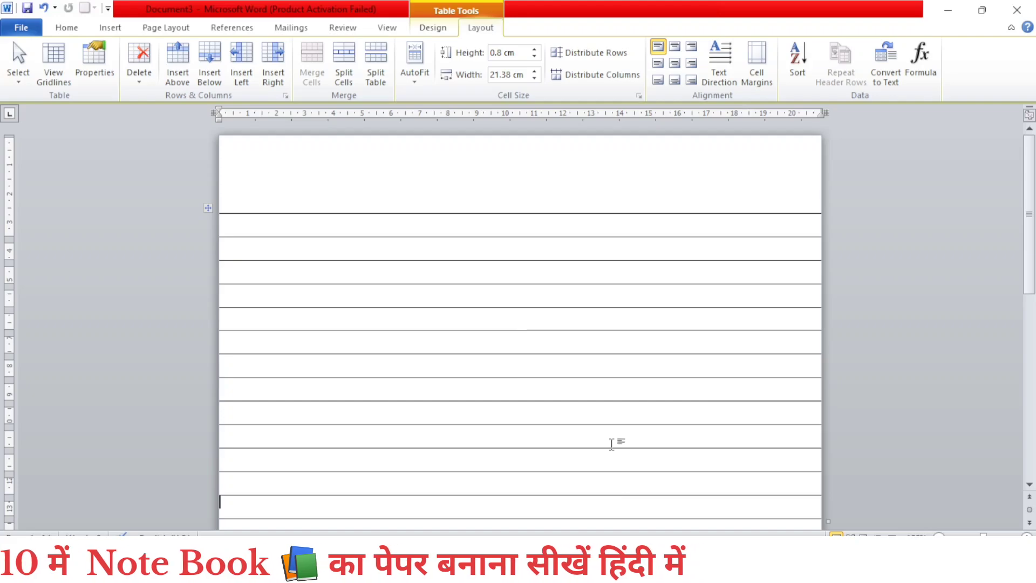
scroll(586, 404, "down", 8)
key("Tab")
key("Tab")
key("Tab")
key("Tab")
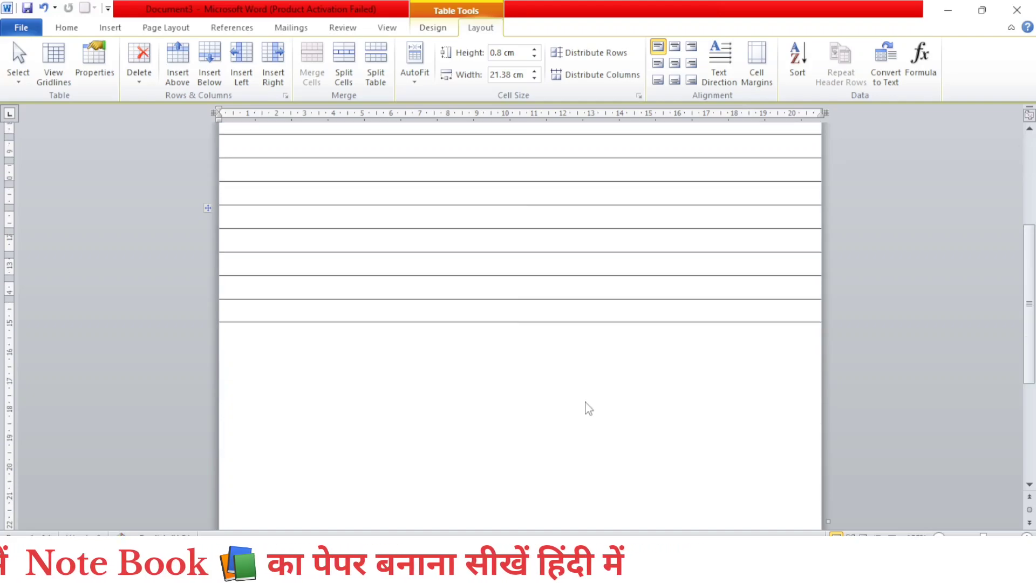
key("Tab")
key("Tab")
key("Tab")
key("Tab")
key("Tab")
key("Tab")
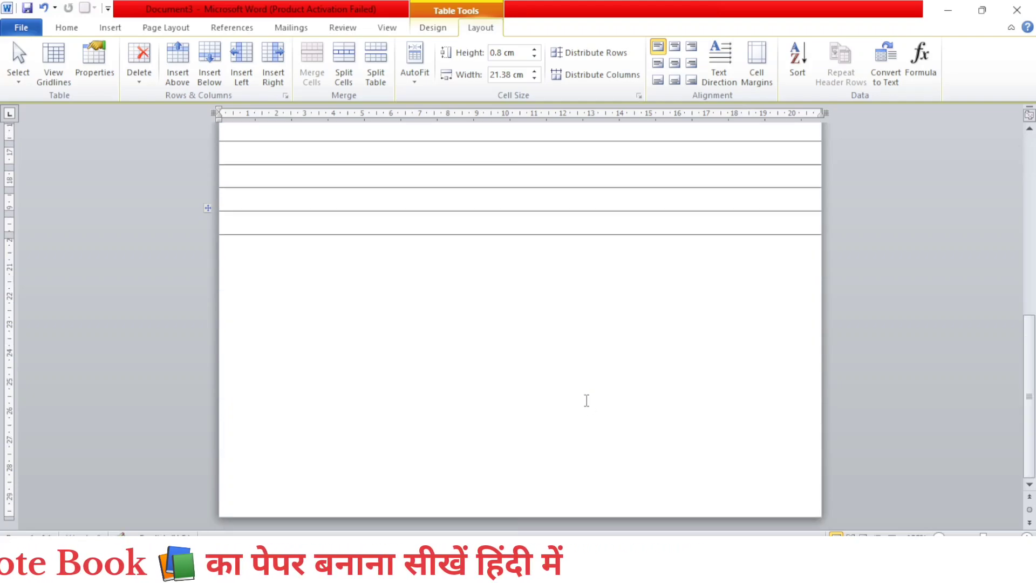
key("Tab")
key("Tab")
key("Tab")
key("Tab")
key("Tab")
key("Tab")
key("Tab")
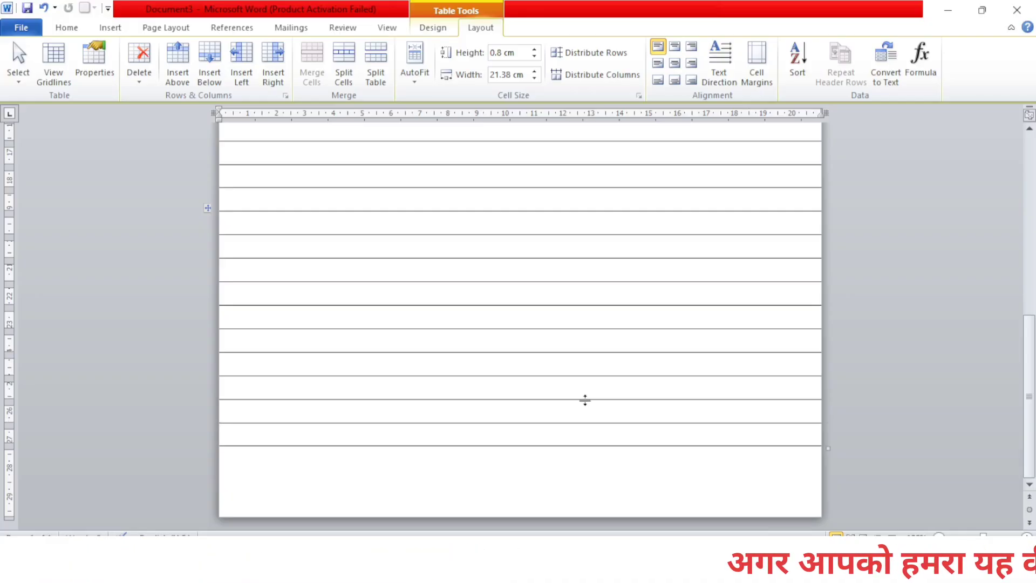
key("Tab")
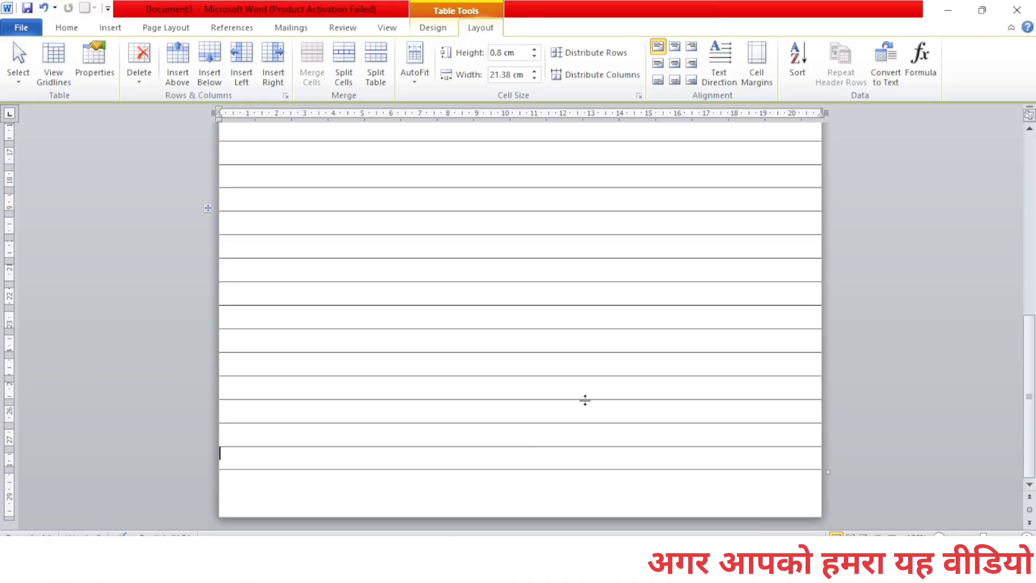
Switch to the Doc1 document and look over its finished notebook page from top to bottom as a reference
scroll(583, 400, "up", 4)
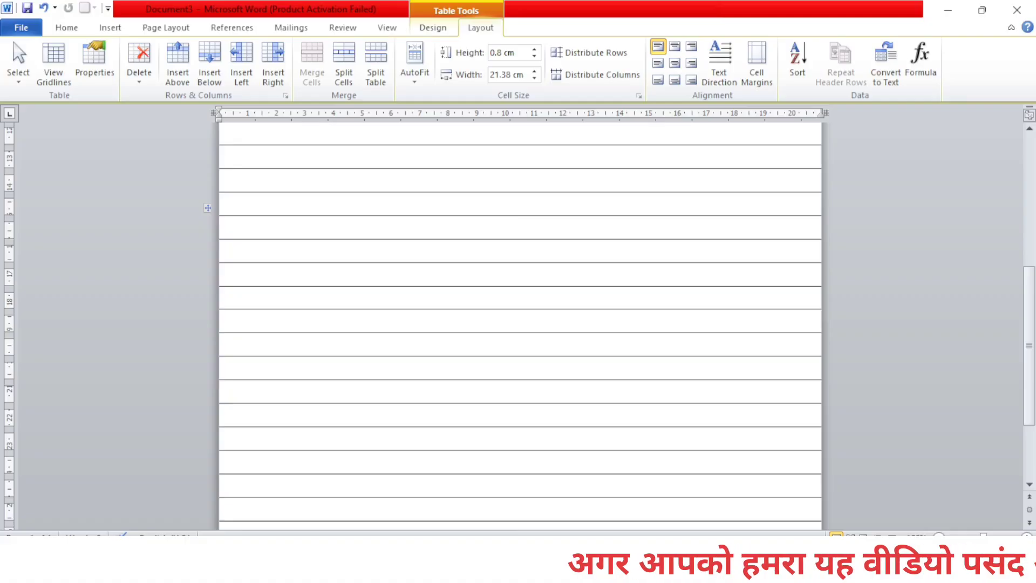
left_click(518, 491)
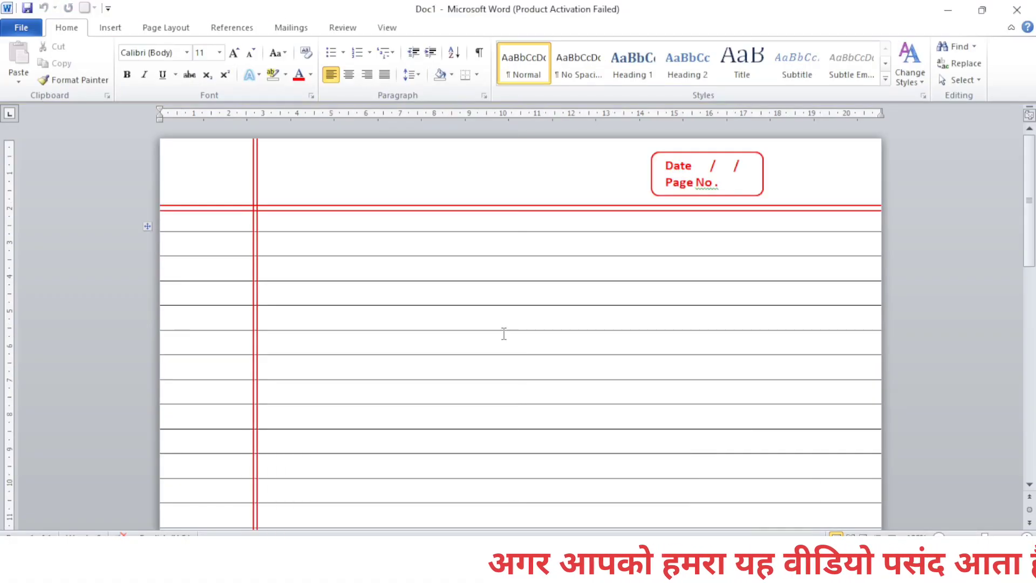
scroll(494, 406, "down", 20)
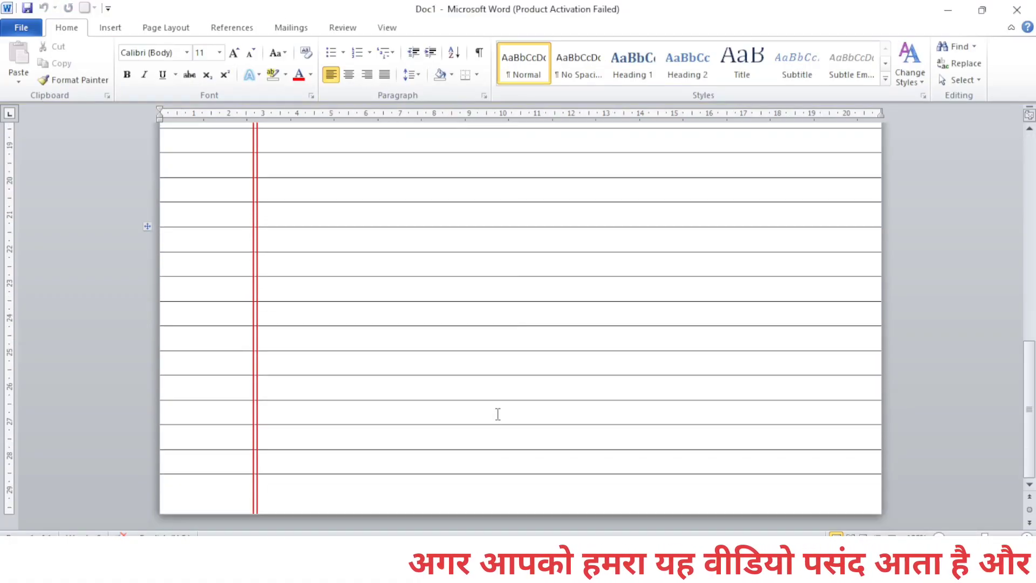
scroll(484, 507, "up", 20)
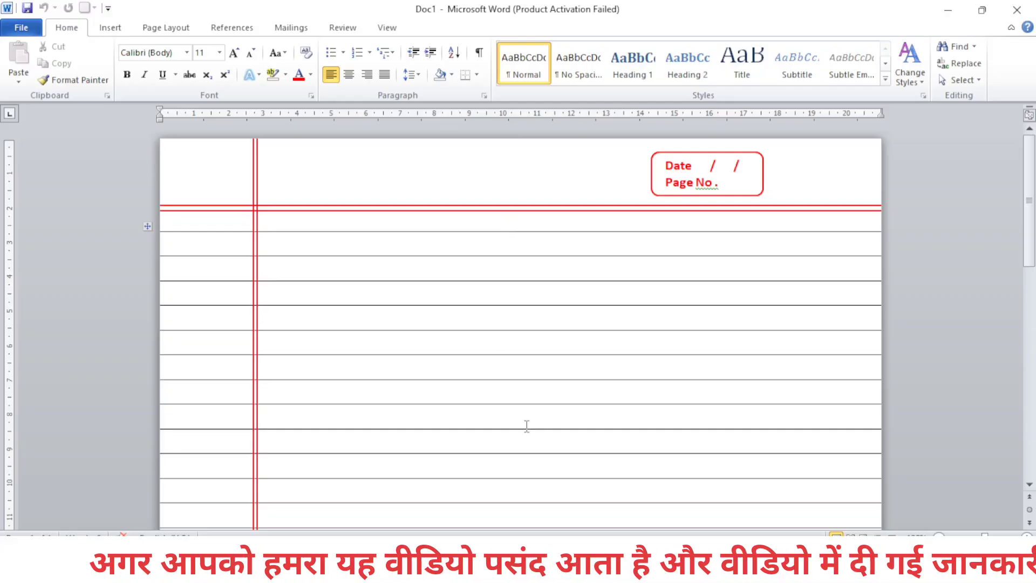
Switch back to Document3 and draw a straight vertical line about 30 cm long down the full page, about 2.8 cm from its left edge
mouse_move(495, 572)
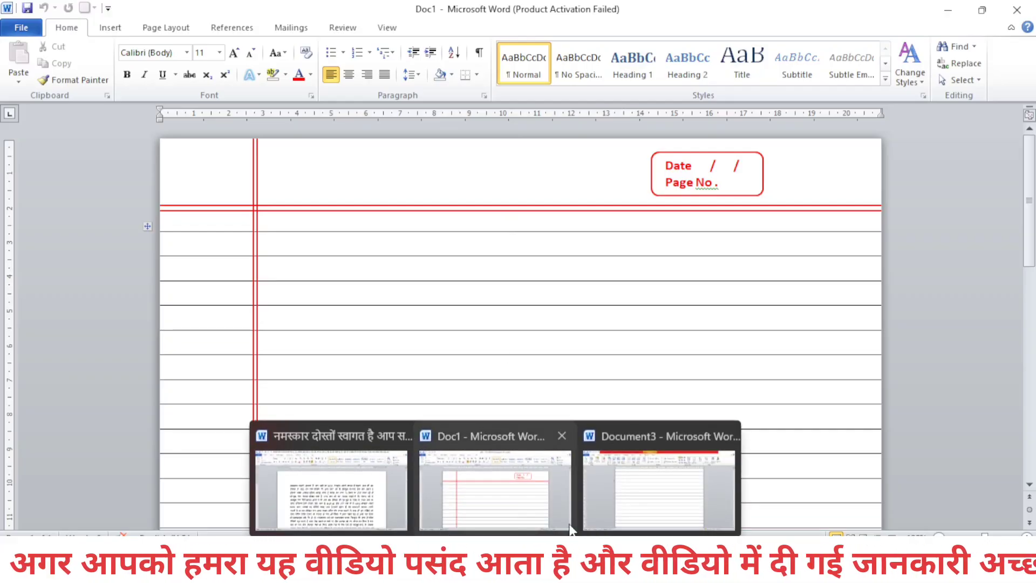
left_click(602, 507)
scroll(602, 501, "up", 5)
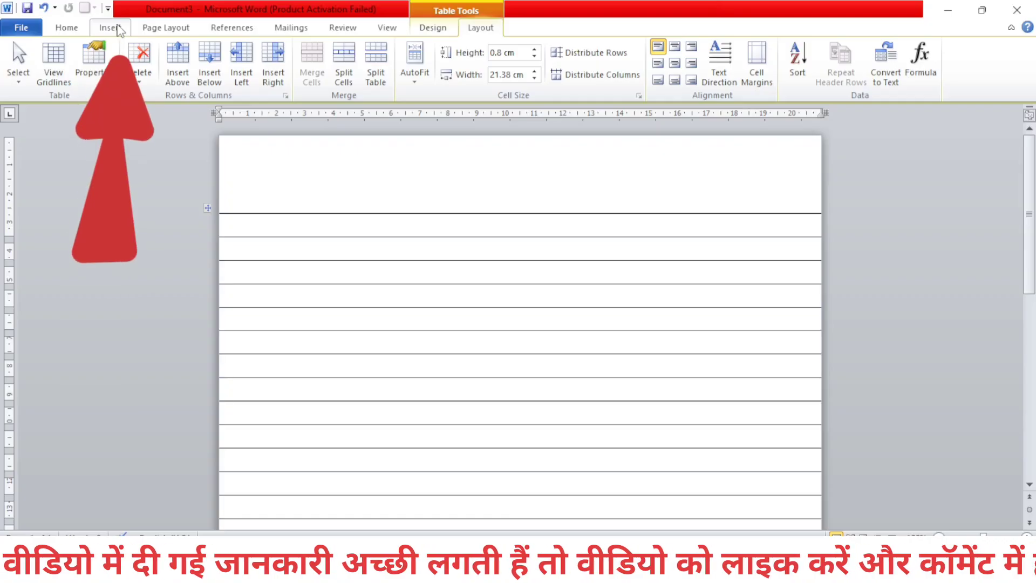
left_click(118, 27)
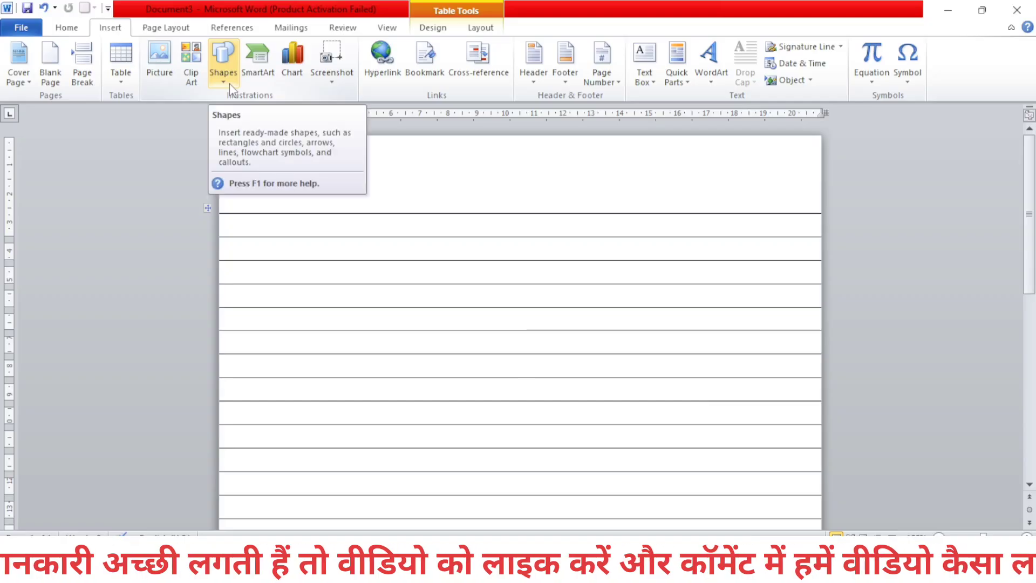
left_click(228, 61)
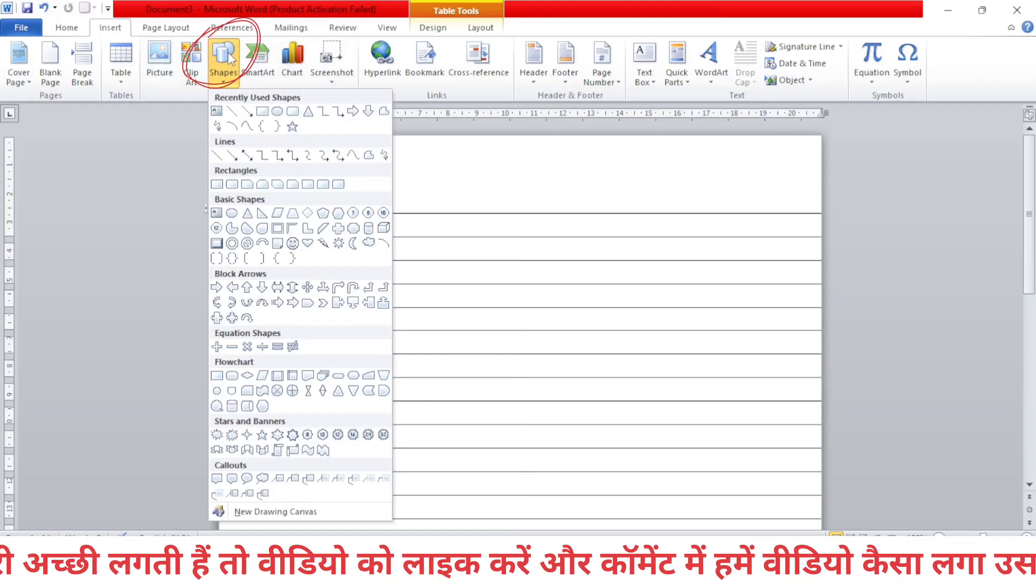
left_click(226, 116)
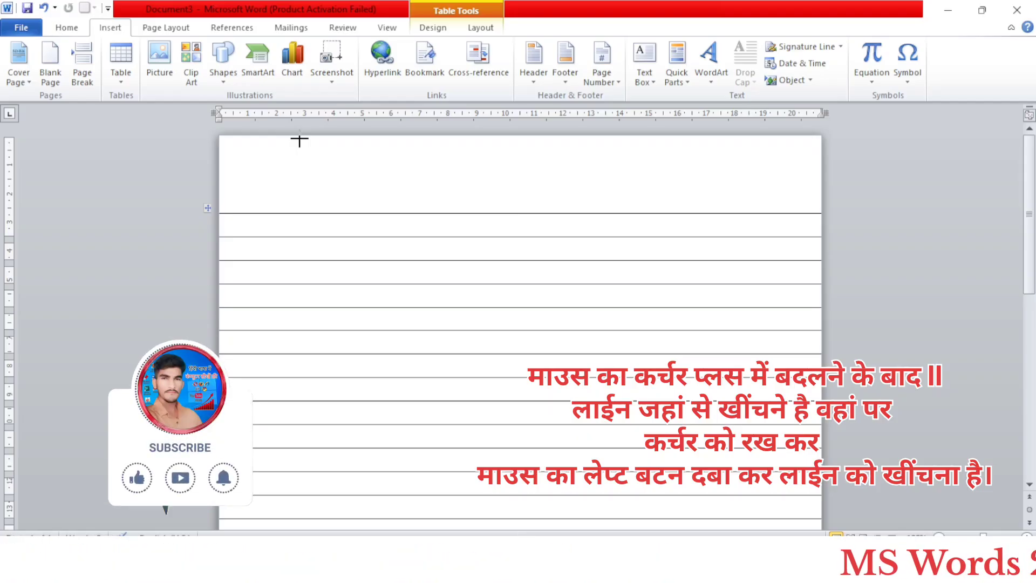
mouse_move(300, 140)
left_mouse_down()
mouse_move(328, 527)
mouse_move(328, 469)
mouse_move(287, 469)
mouse_move(342, 461)
mouse_move(287, 458)
mouse_move(342, 456)
mouse_move(313, 455)
mouse_move(313, 516)
left_mouse_up()
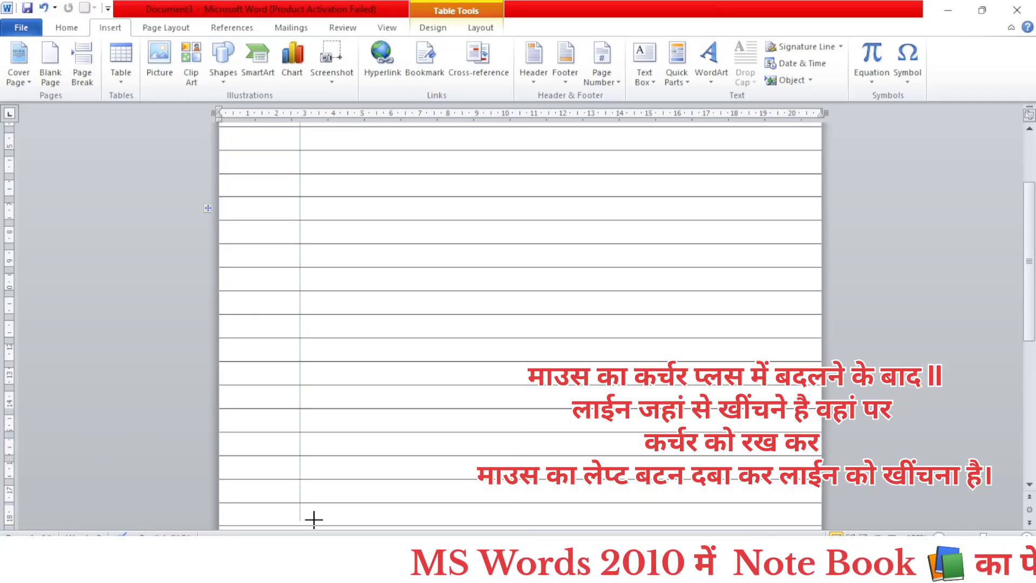
left_click_drag(314, 520, 313, 520)
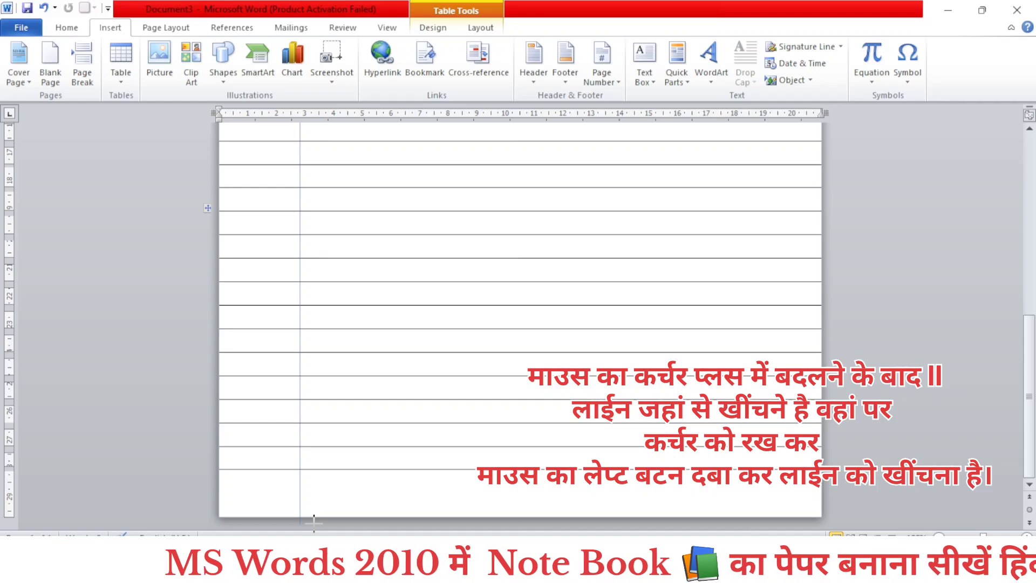
left_click_drag(324, 531, 324, 533)
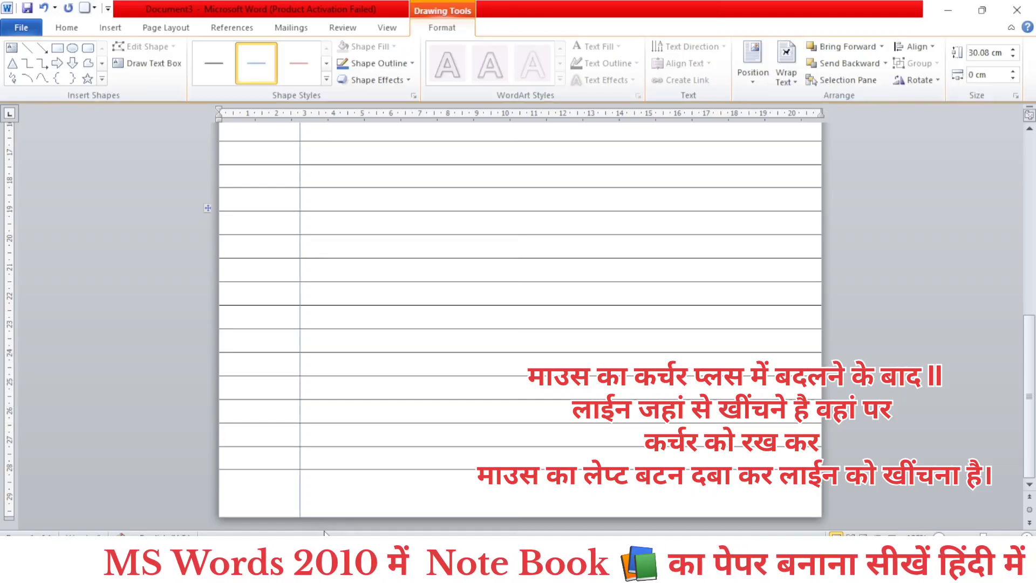
scroll(326, 504, "up", 2)
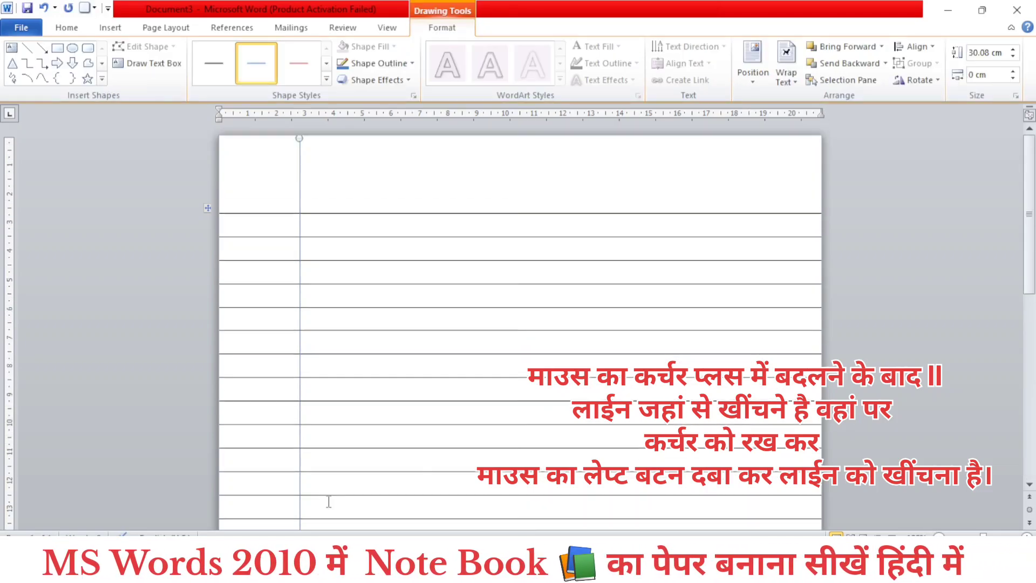
scroll(329, 501, "up", 2)
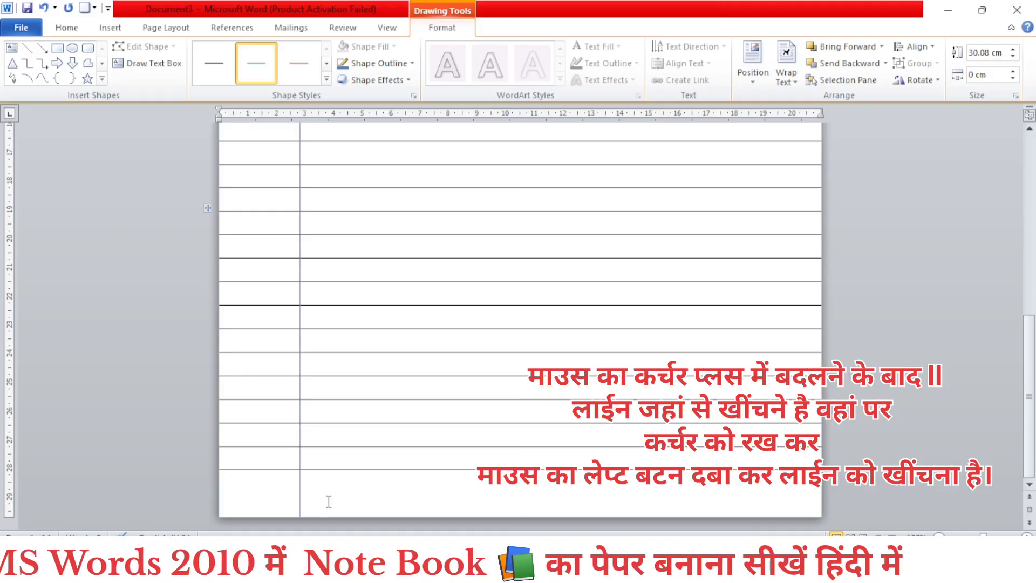
scroll(328, 501, "up", 1)
scroll(328, 501, "up", 5)
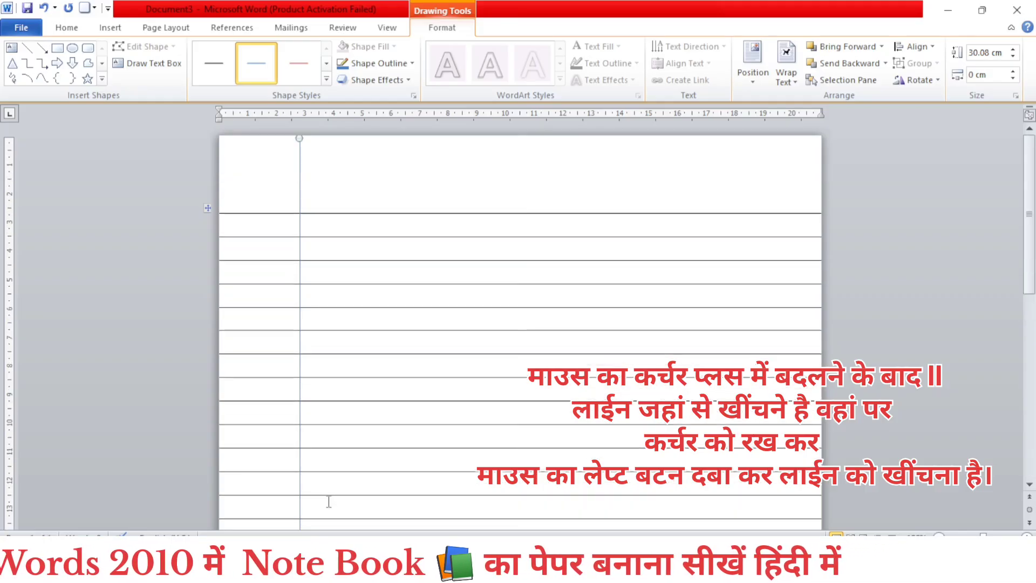
Undo the full-page vertical line and draw a straight one about 16.3 cm long from the page's top edge, about 2.6 cm from its left edge
scroll(329, 501, "down", 6)
left_click(328, 501)
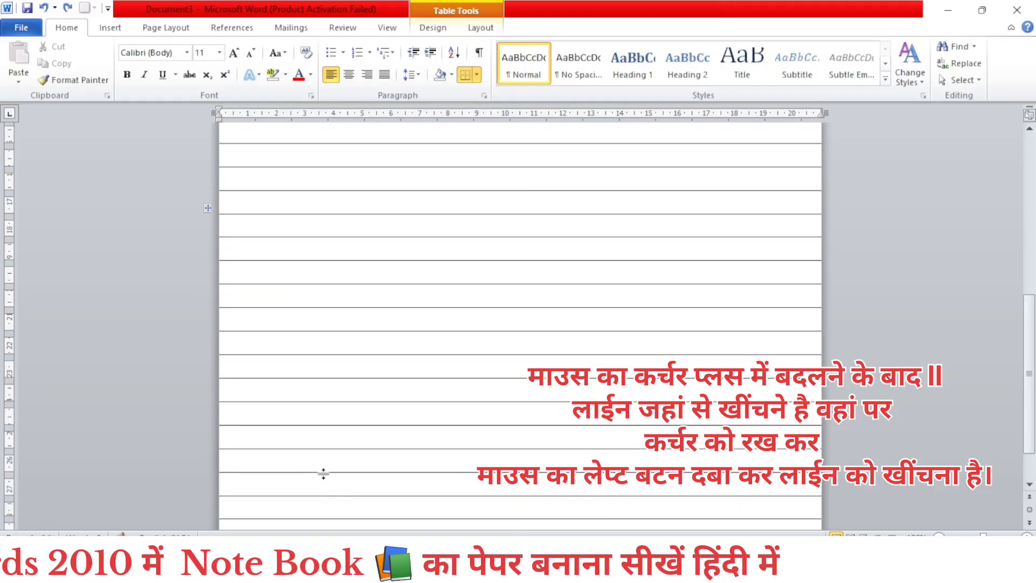
left_click(113, 28)
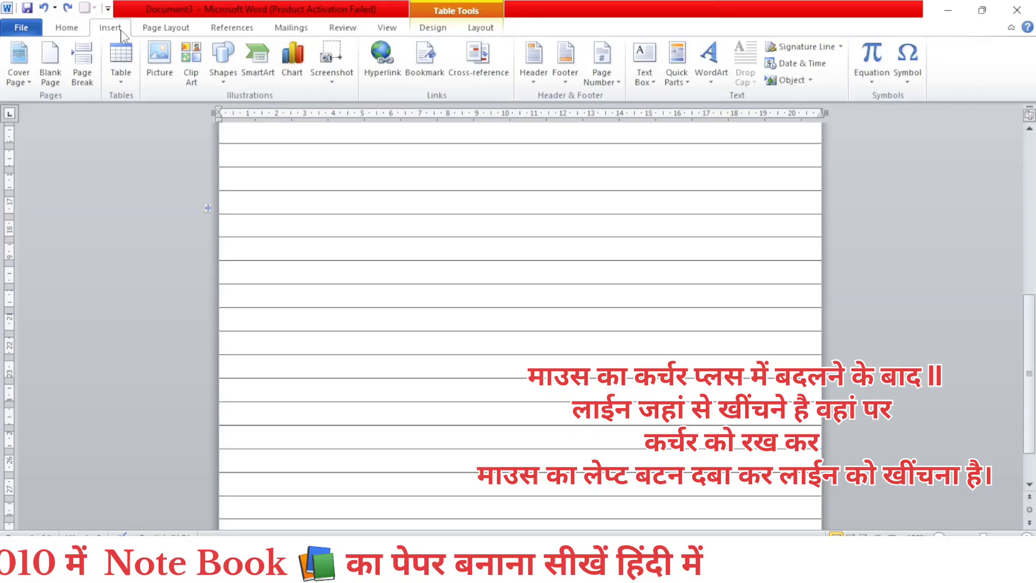
left_click(229, 86)
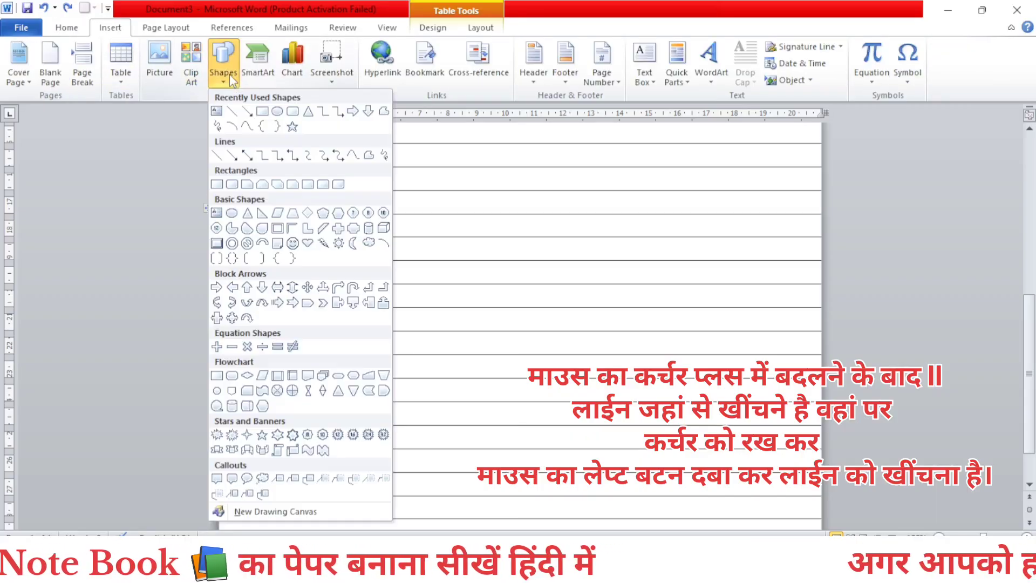
left_click(240, 119)
scroll(238, 146, "up", 2)
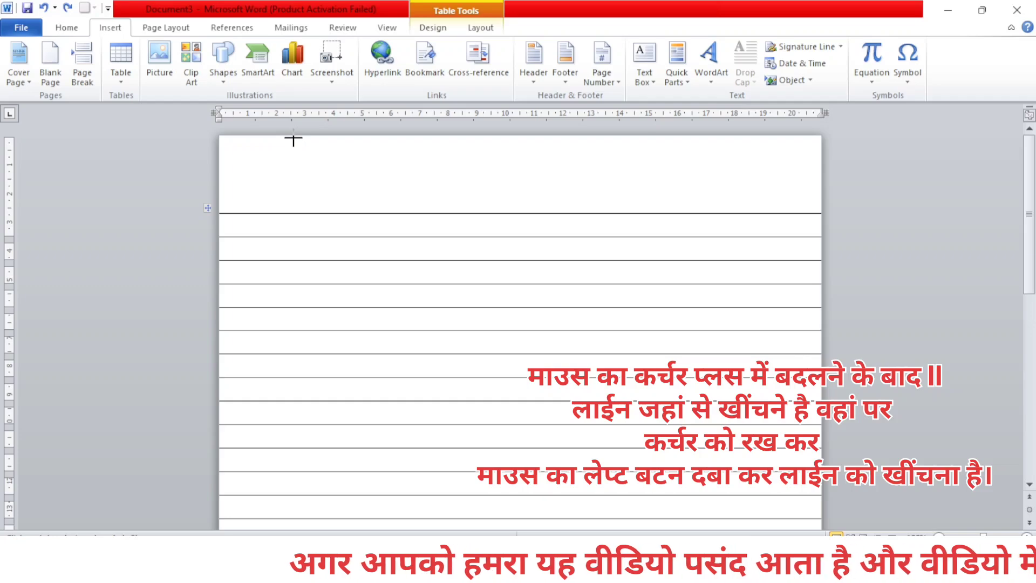
left_click_drag(293, 140, 280, 250)
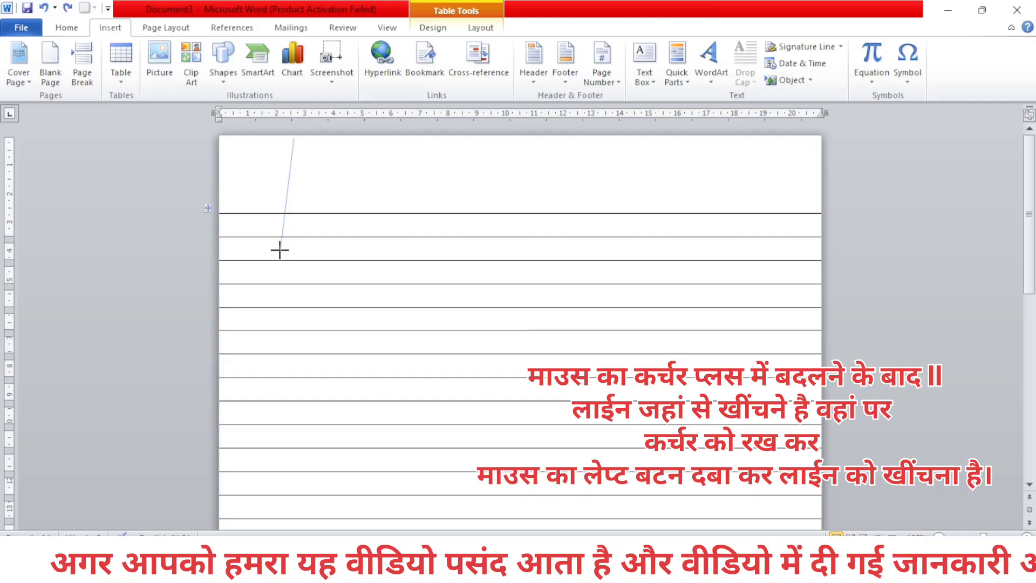
left_click_drag(280, 249, 294, 519)
Examine the new vertical line from top to bottom and check how far down the page it reaches
scroll(292, 288, "up", 3)
scroll(308, 157, "down", 12)
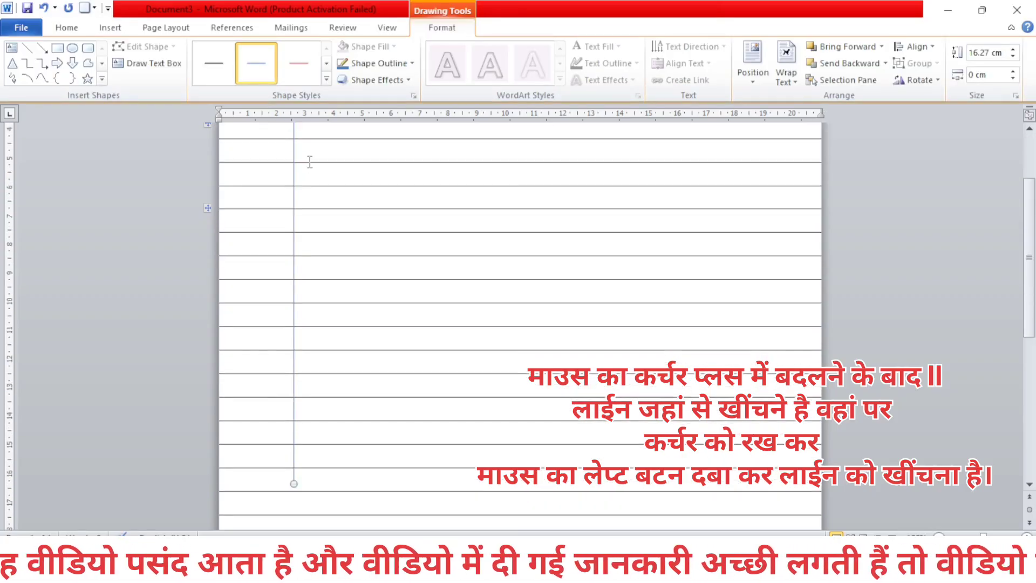
scroll(321, 274, "down", 4)
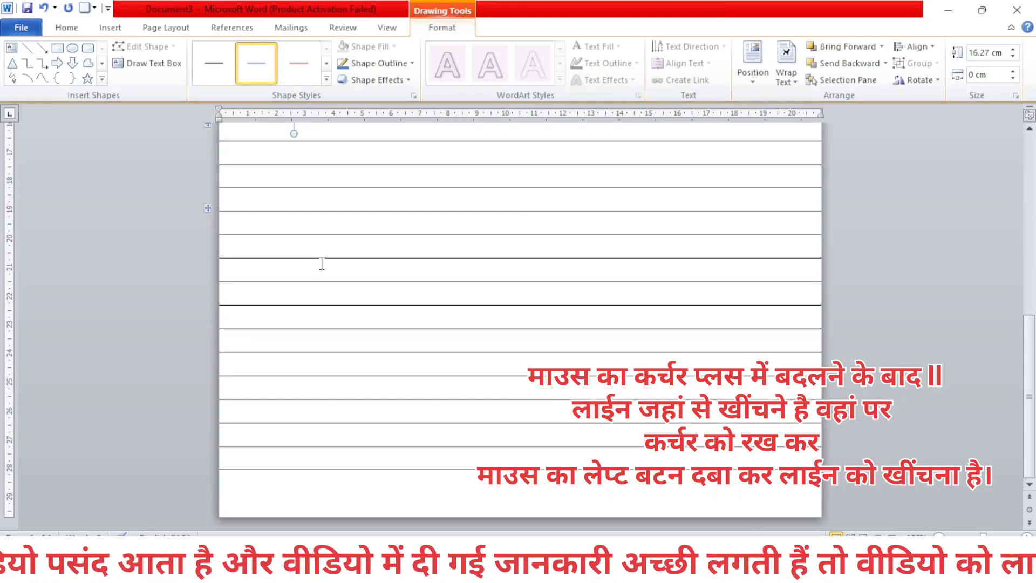
scroll(321, 264, "up", 4)
scroll(322, 284, "down", 4)
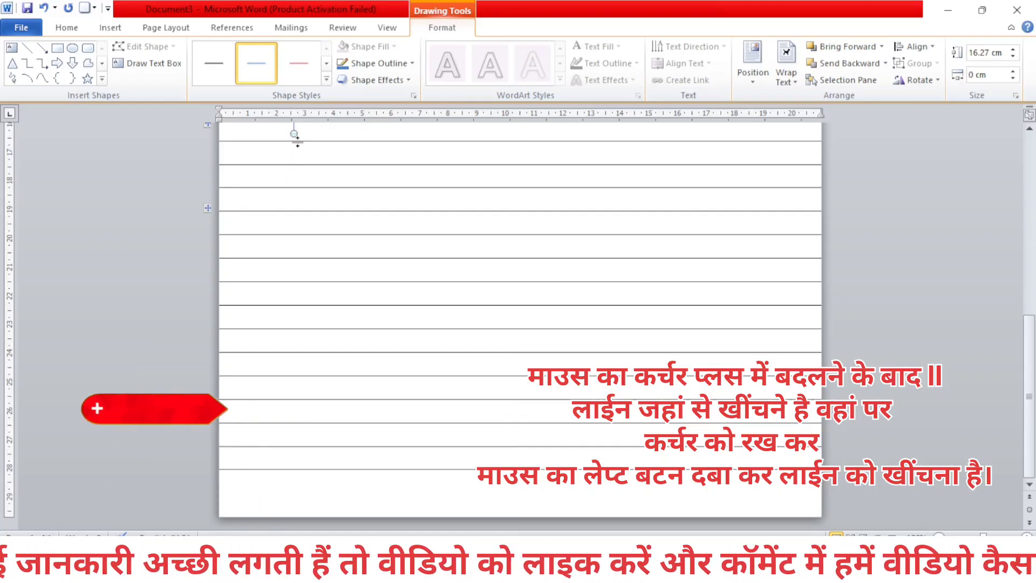
scroll(297, 153, "up", 3)
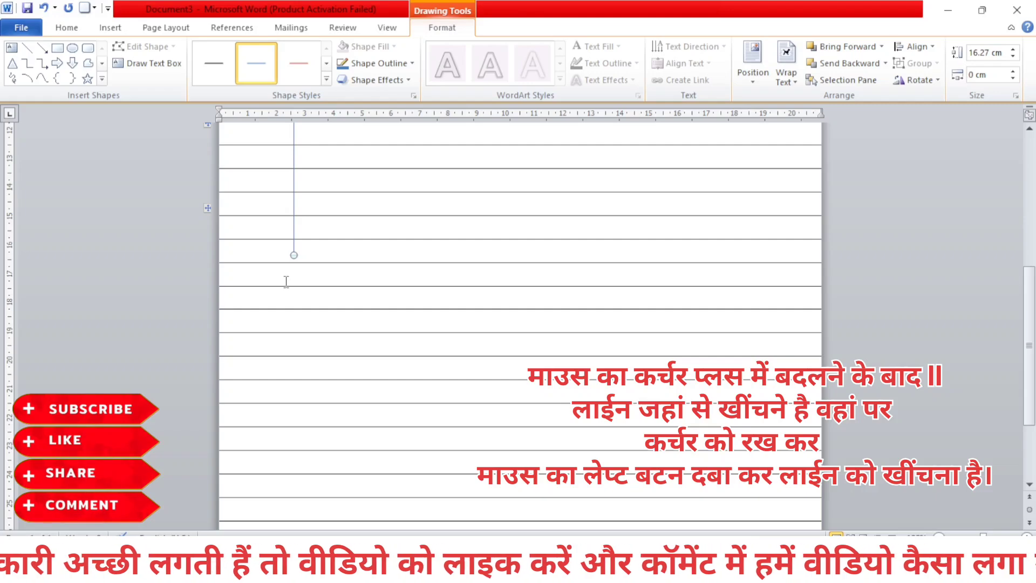
scroll(294, 259, "up", 8)
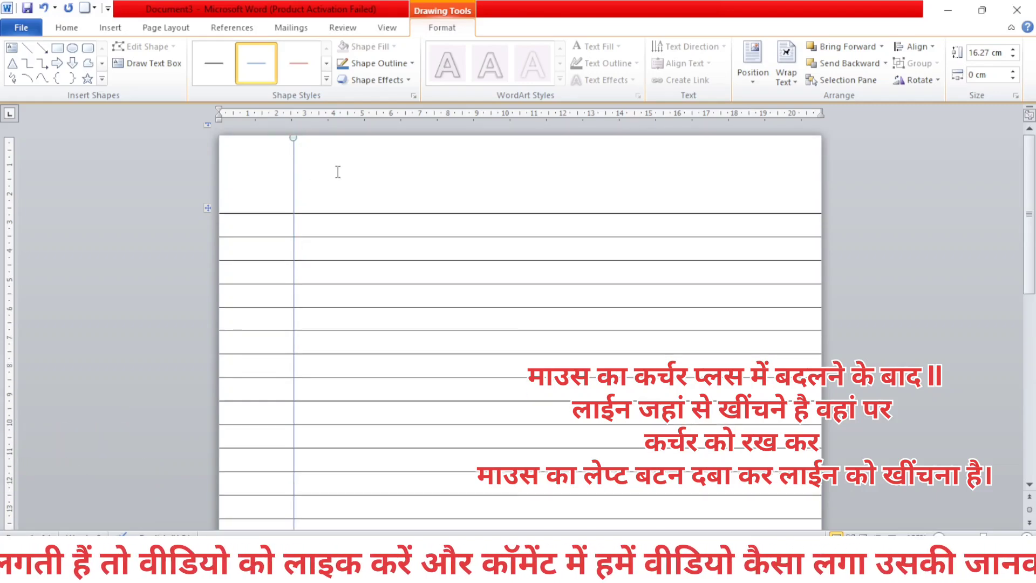
left_click(459, 169)
scroll(355, 178, "down", 3)
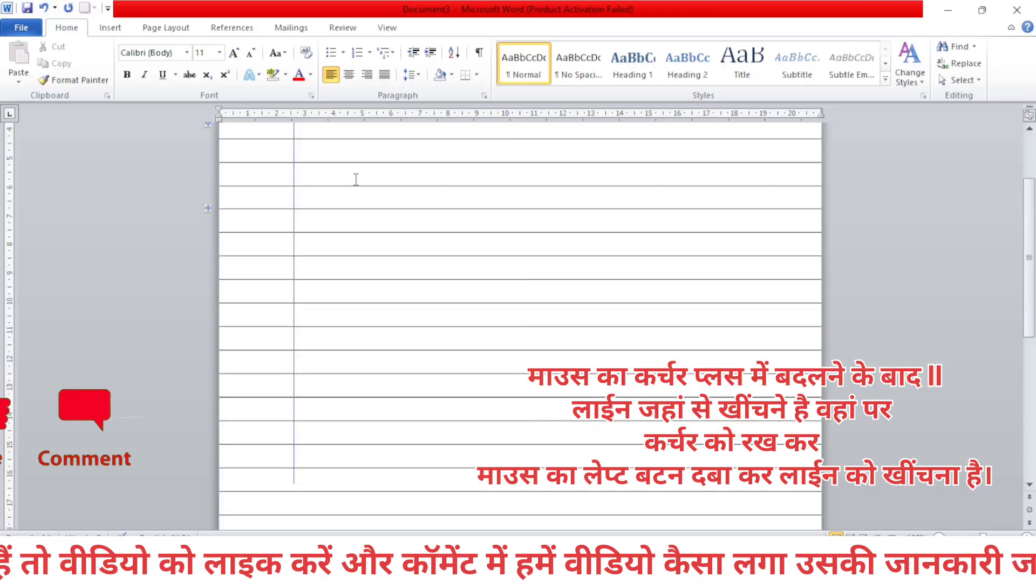
scroll(356, 179, "down", 6)
scroll(354, 179, "up", 9)
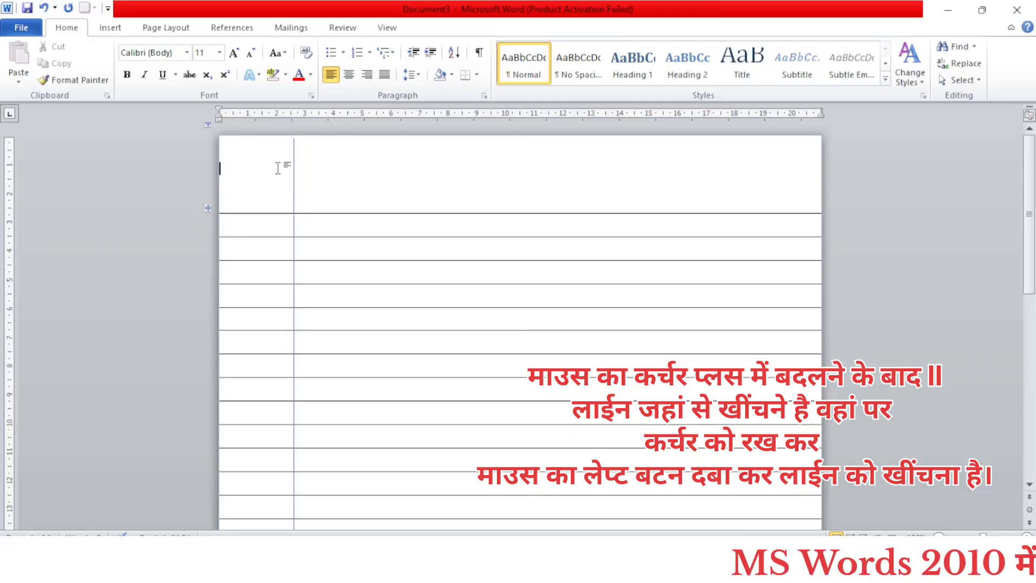
Extend the vertical line's lower end straight down to the page's bottom edge, making it about 30.5 cm long
left_click(294, 192)
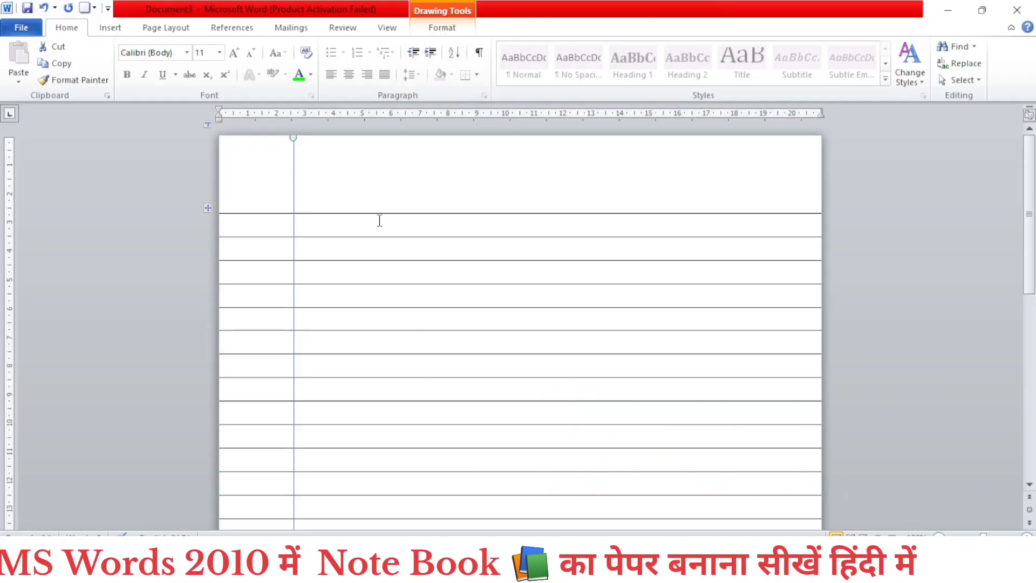
scroll(379, 220, "down", 5)
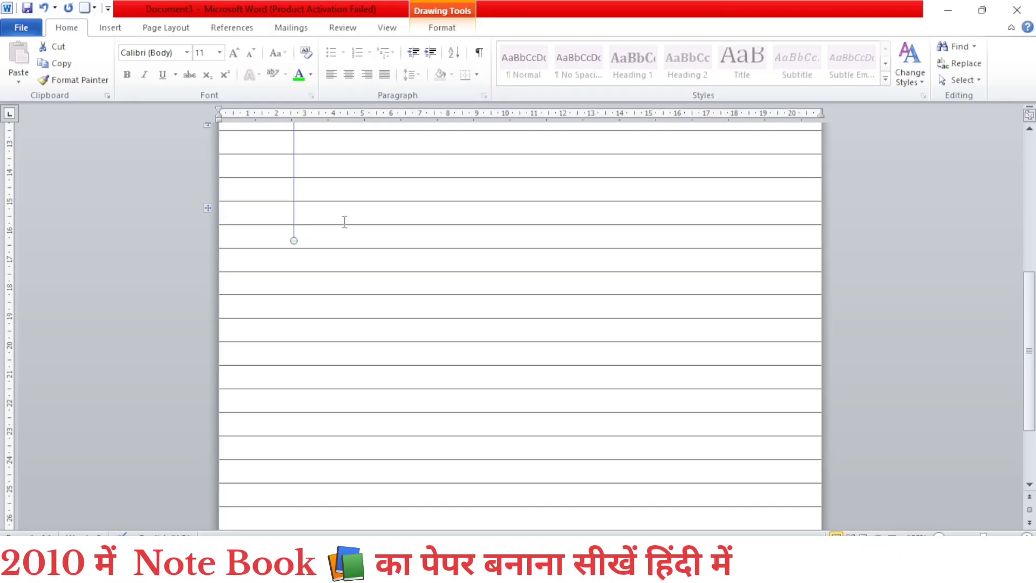
scroll(345, 222, "down", 3)
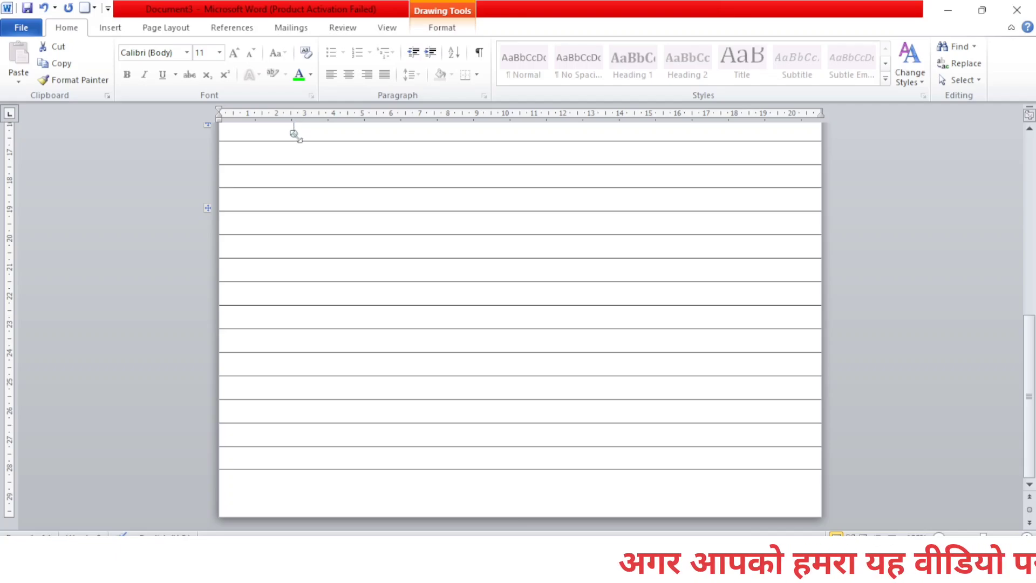
left_click_drag(295, 135, 294, 506)
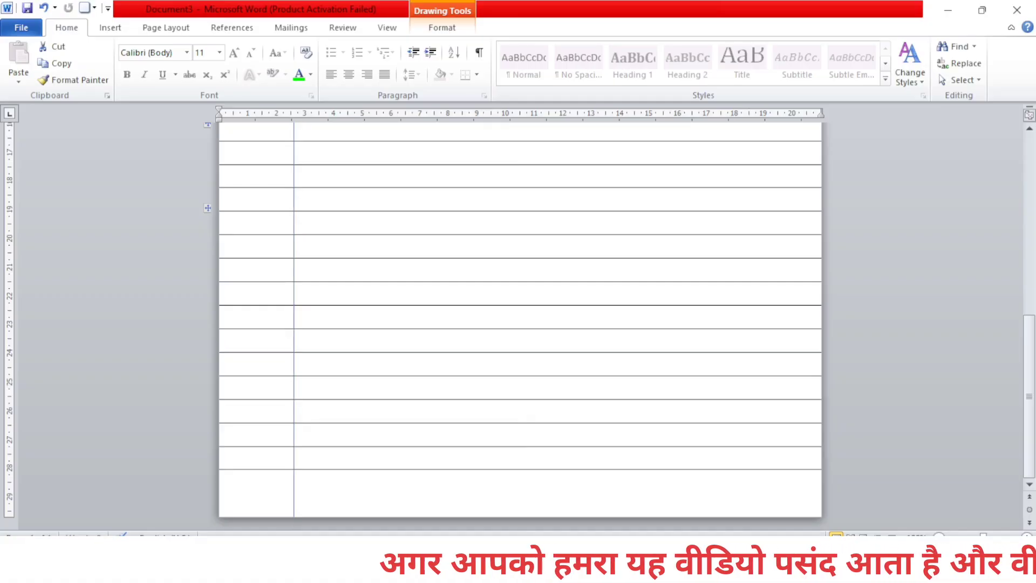
scroll(303, 393, "up", 10)
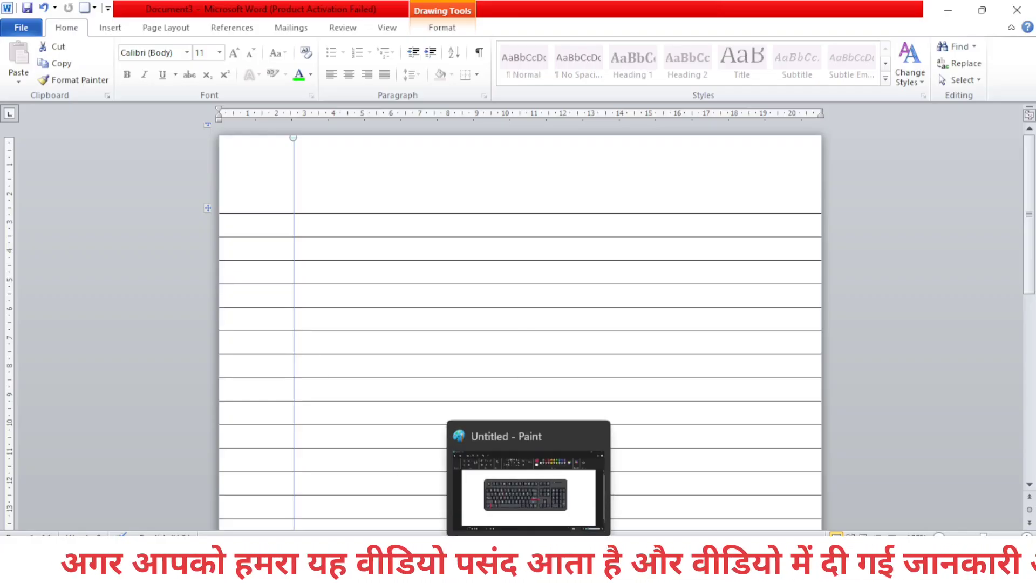
Switch to Paint and draw red rectangle outlines around the arrow-key cluster and the left Shift key on the keyboard picture
left_click(529, 568)
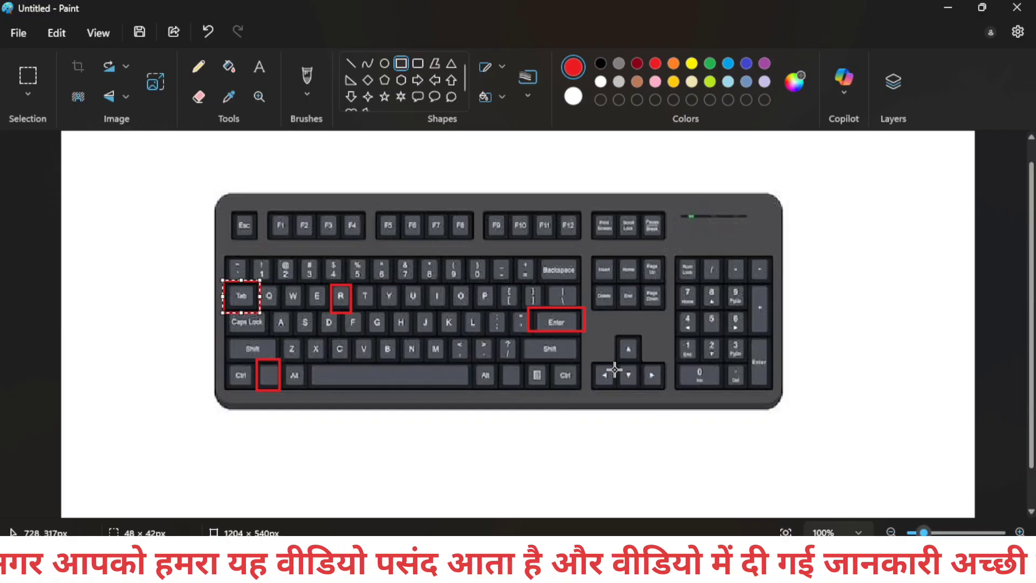
left_click_drag(594, 325, 666, 399)
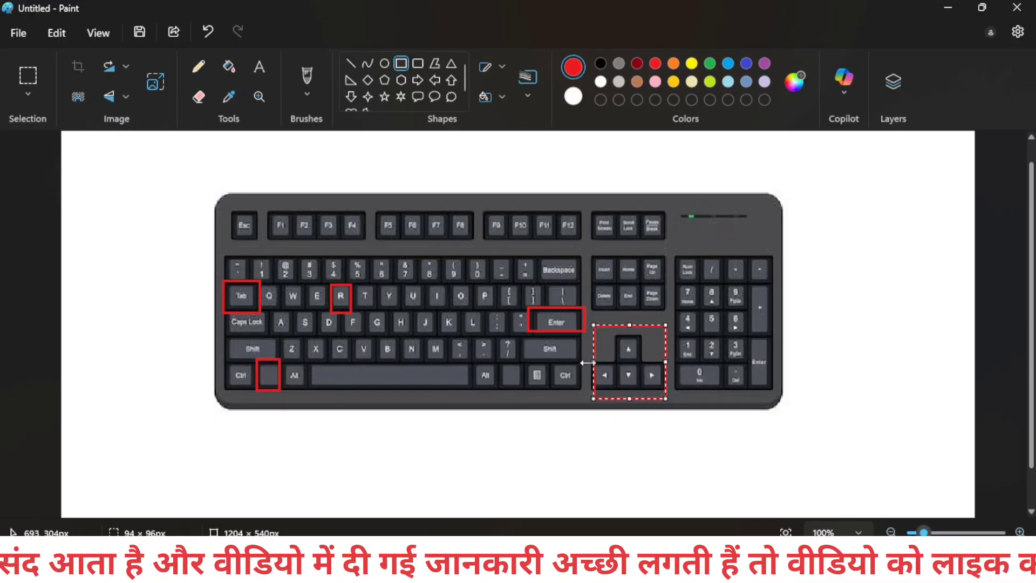
left_click_drag(587, 362, 578, 363)
left_click(491, 467)
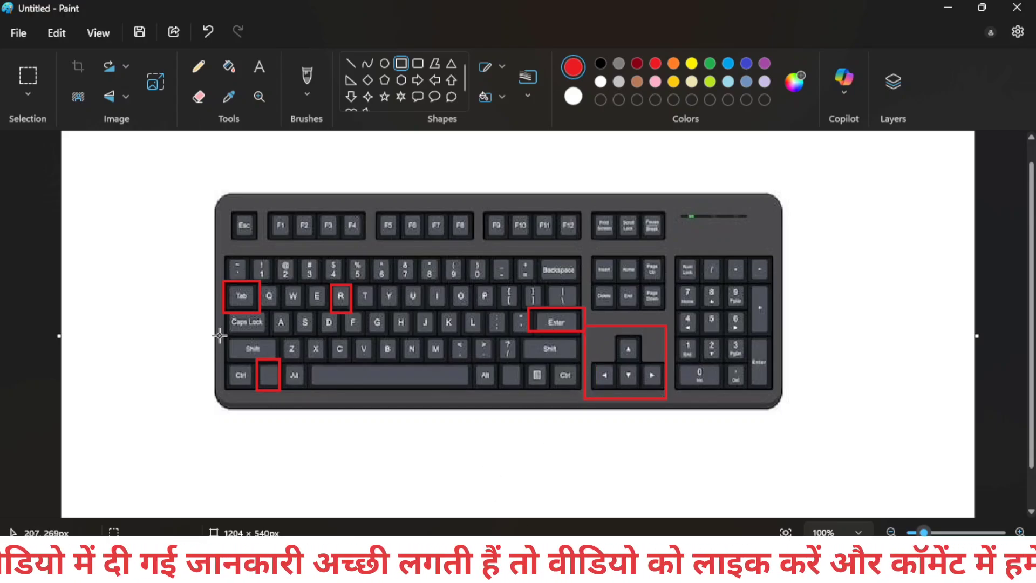
left_click_drag(220, 336, 277, 359)
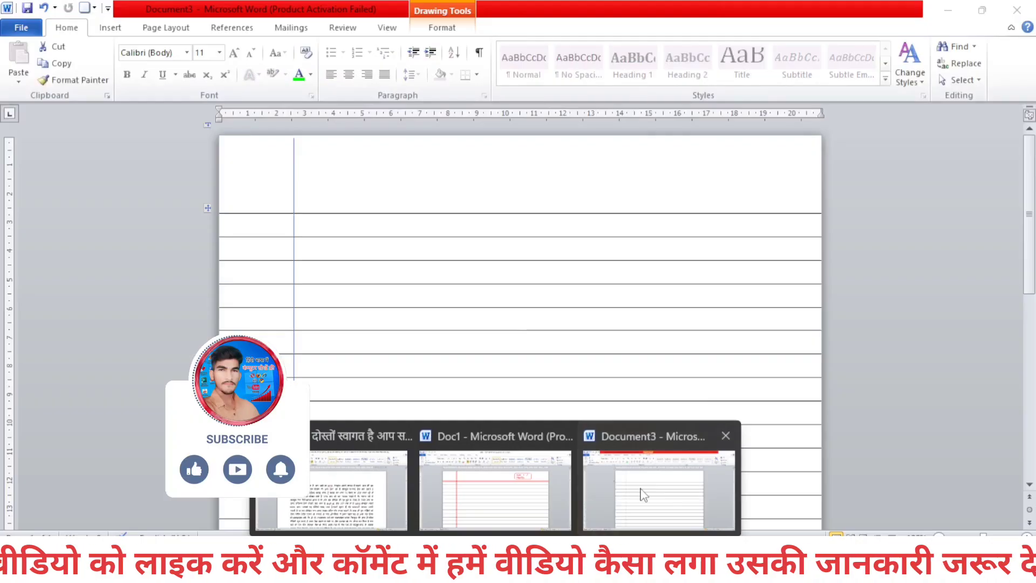
Switch back to Document3 in Word and give the vertical line a red outline with a weight of 1½ pt
left_click(648, 493)
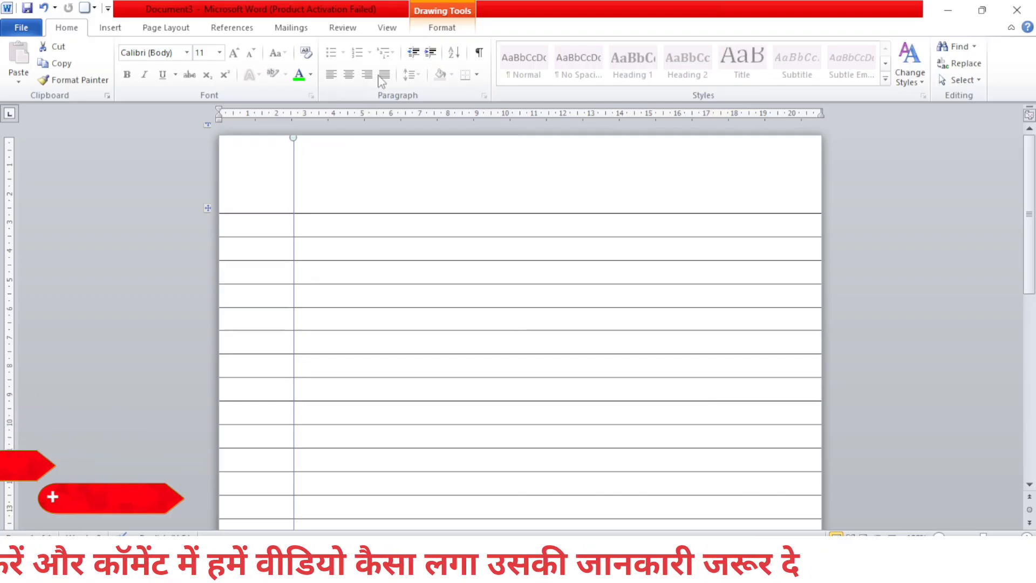
left_click(442, 28)
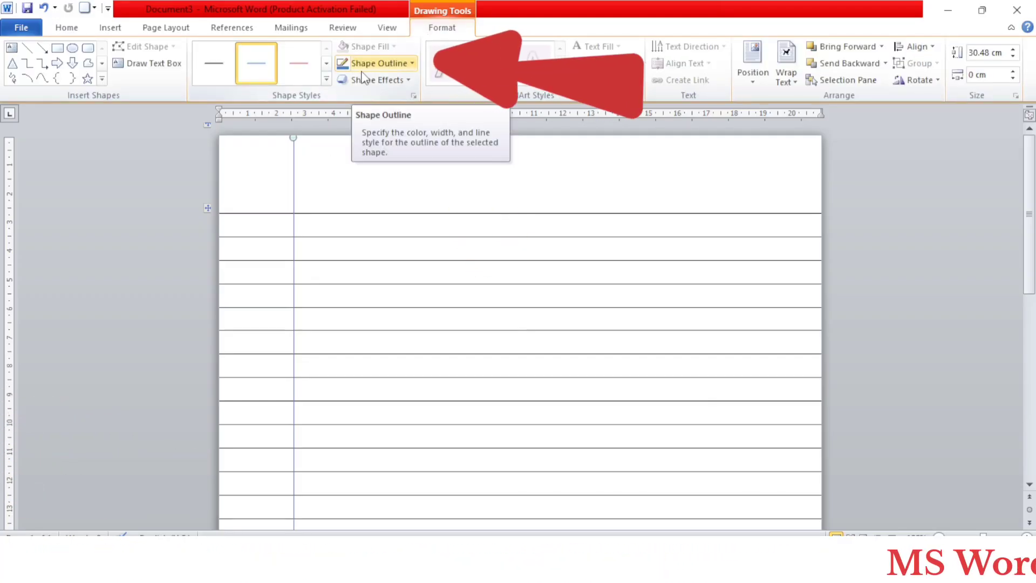
left_click(377, 63)
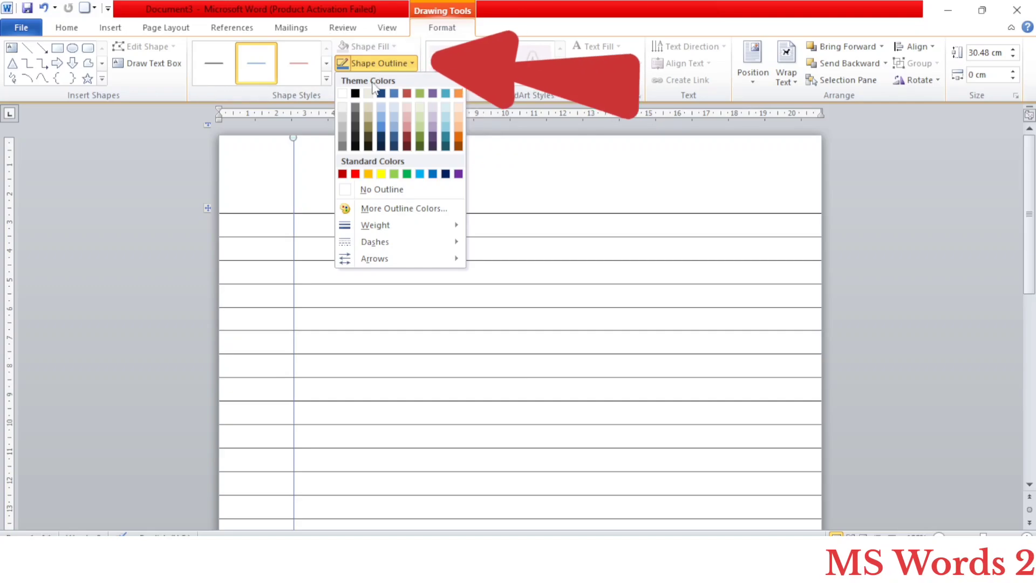
left_click(355, 173)
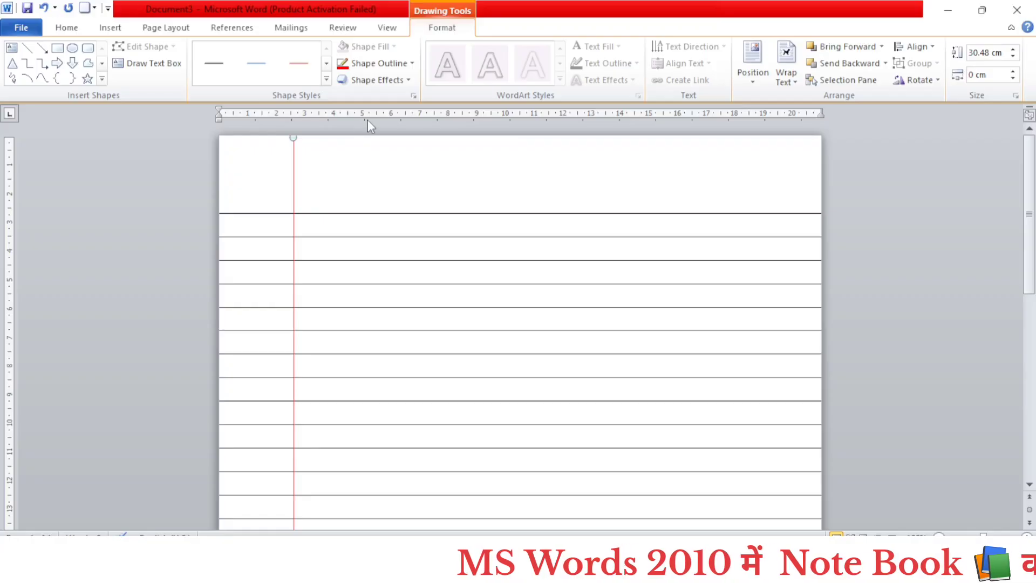
left_click(385, 65)
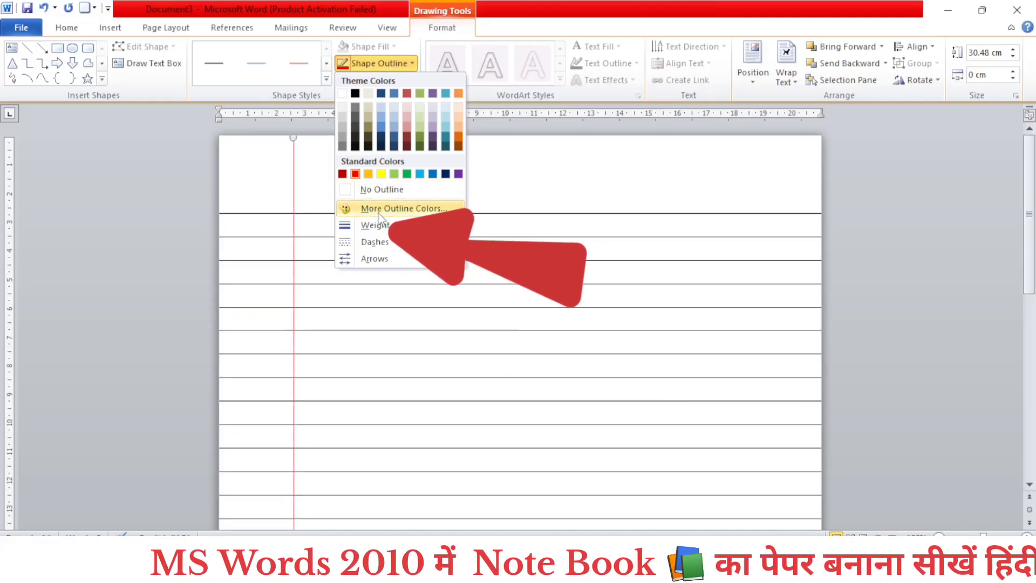
mouse_move(382, 230)
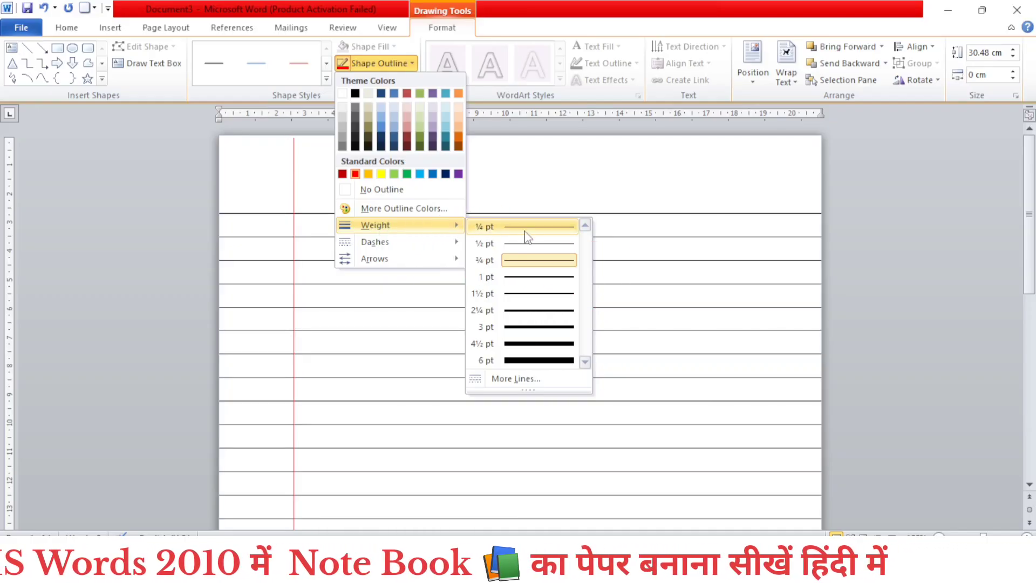
left_click(535, 295)
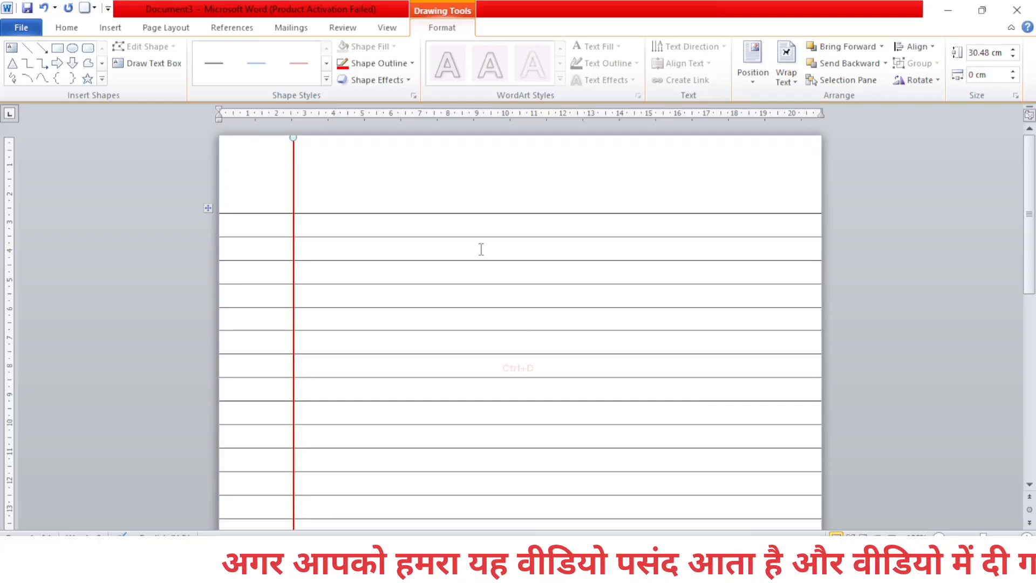
Duplicate the red vertical line and nudge the copy to start at the page top, about 2 mm to the right of the original
key("ctrl+d")
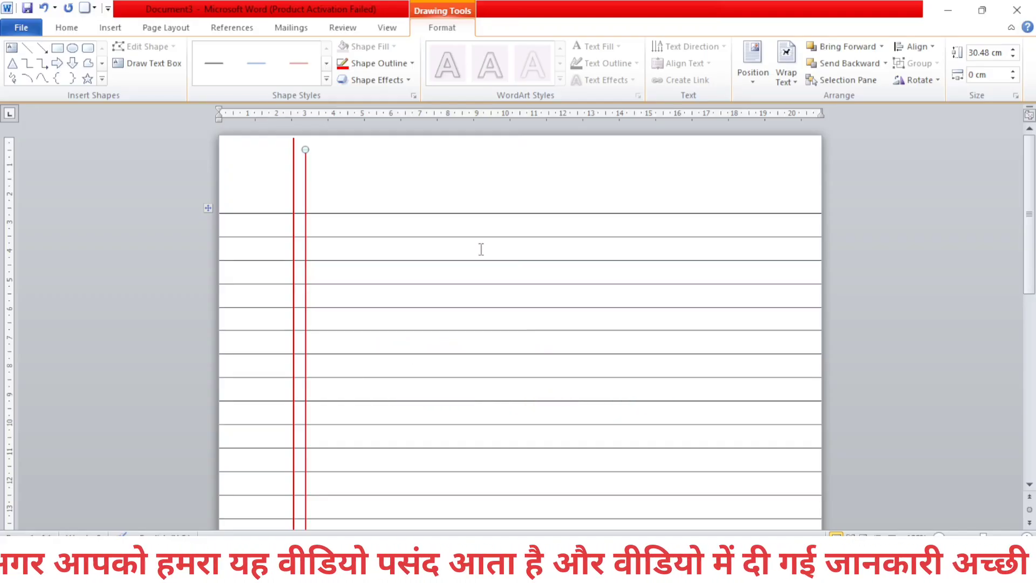
key("Left")
key("Left")
key("Left")
key("Left")
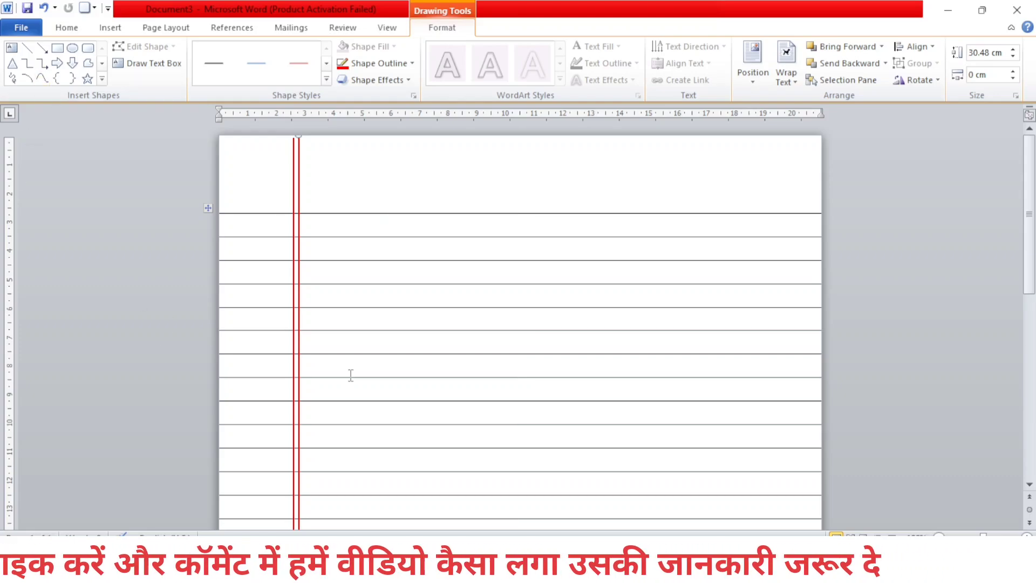
scroll(362, 356, "down", 8)
scroll(363, 358, "up", 8)
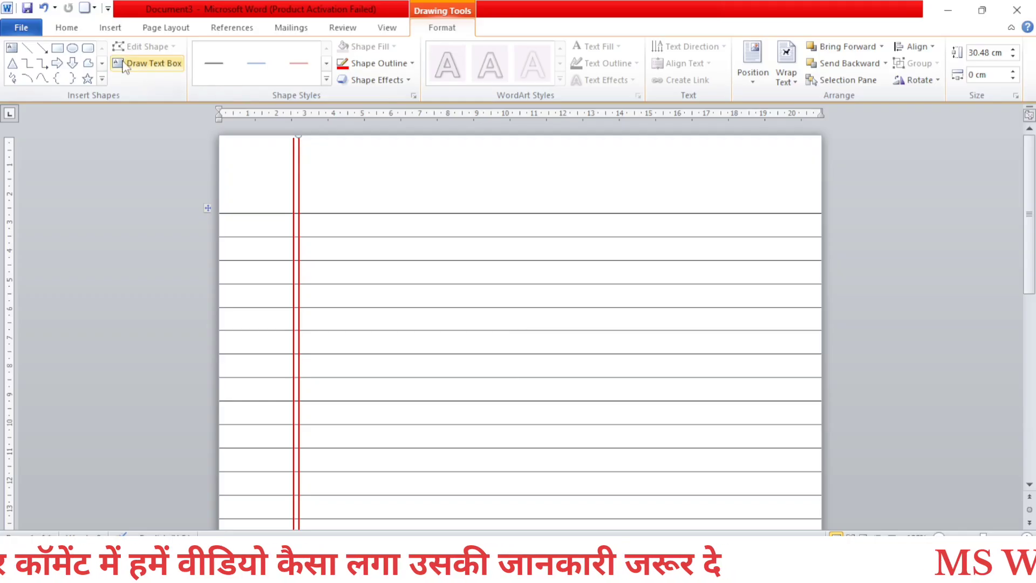
Draw a straight horizontal line about 21.1 cm long across the full page width, about 1.9 cm below the page's top edge
left_click(106, 31)
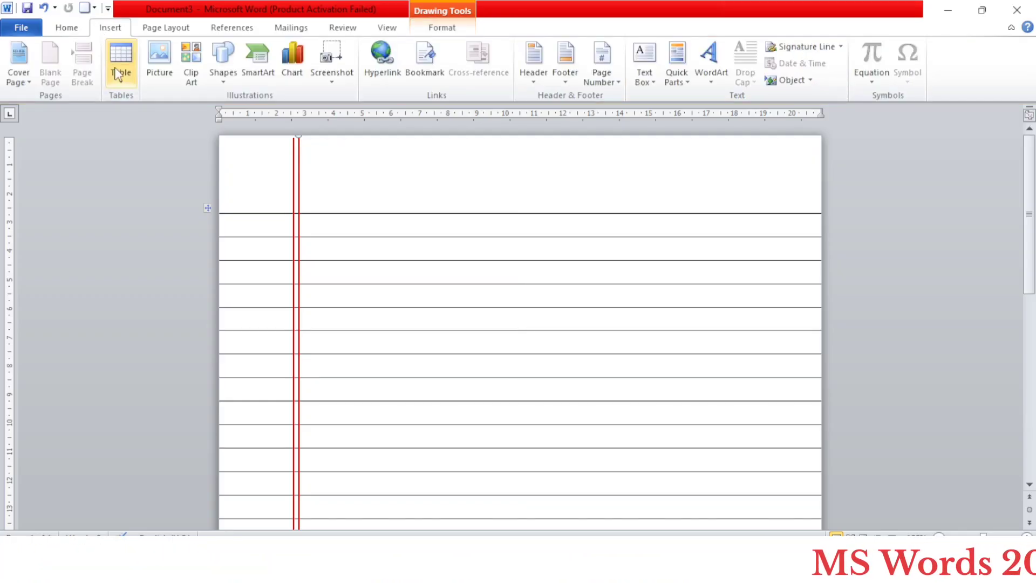
left_click(232, 65)
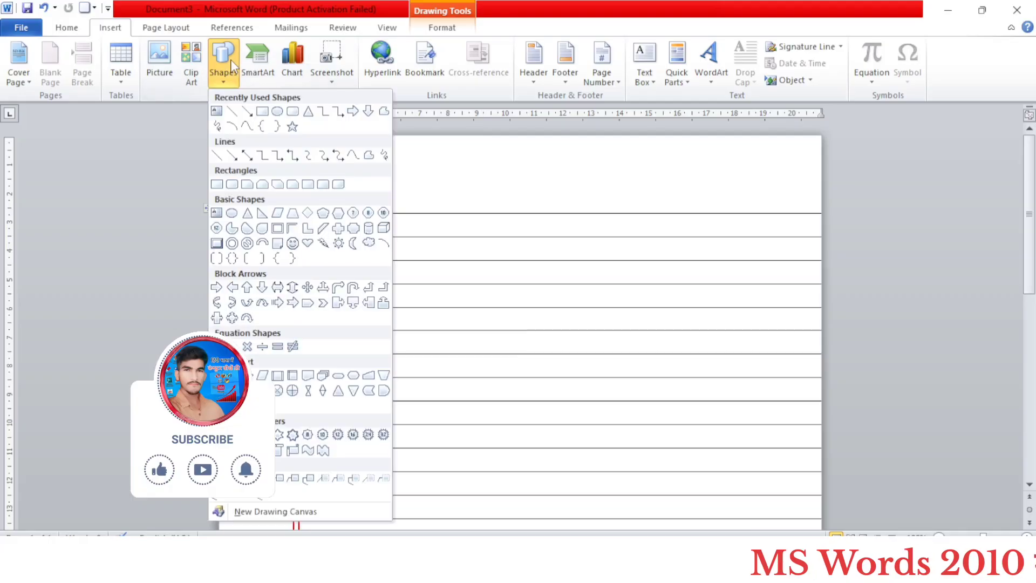
left_click(238, 118)
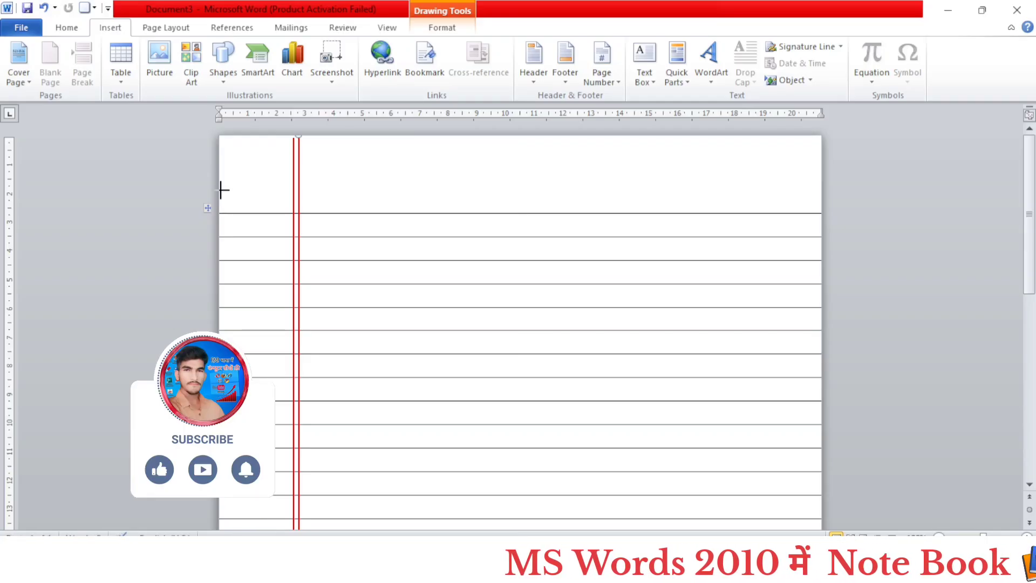
left_click_drag(221, 190, 821, 203)
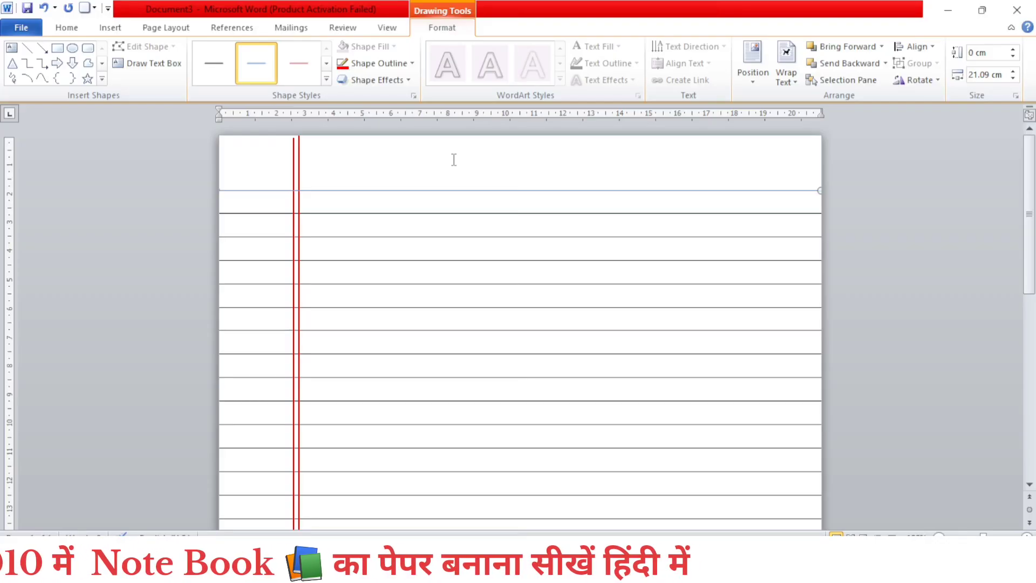
Give the horizontal header line a red outline with a weight of 1½ pt
left_click(389, 68)
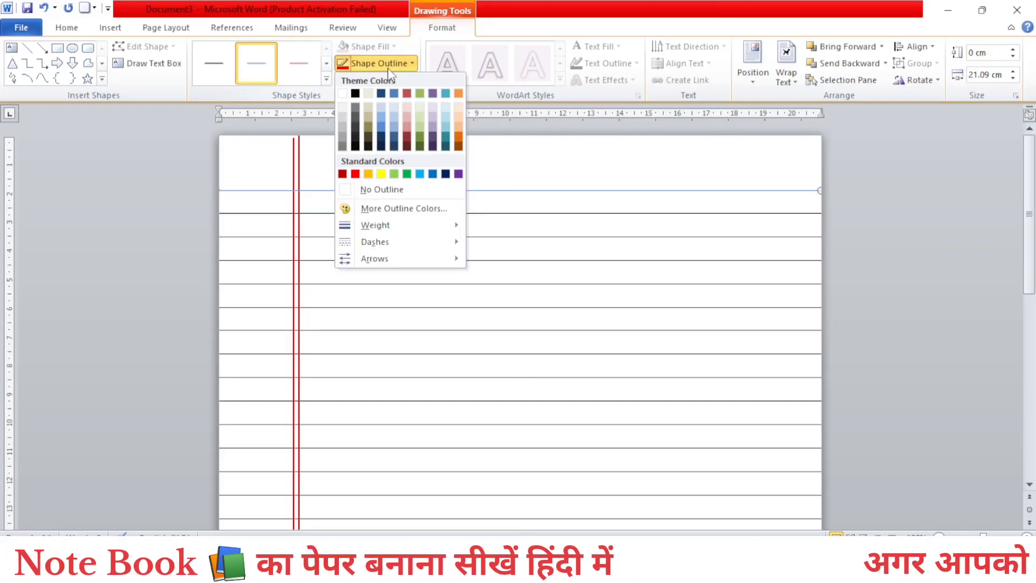
left_click(355, 174)
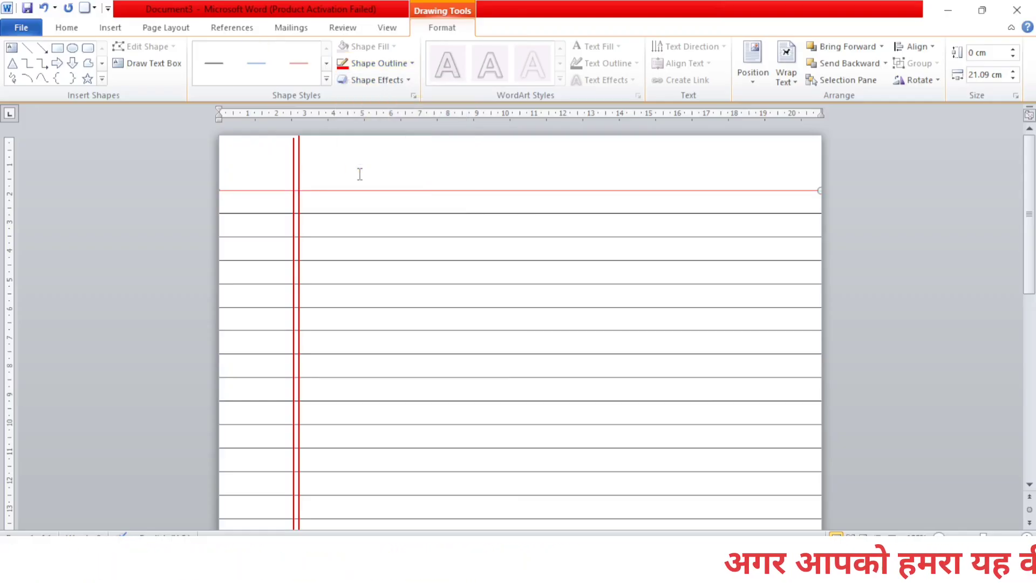
left_click(374, 65)
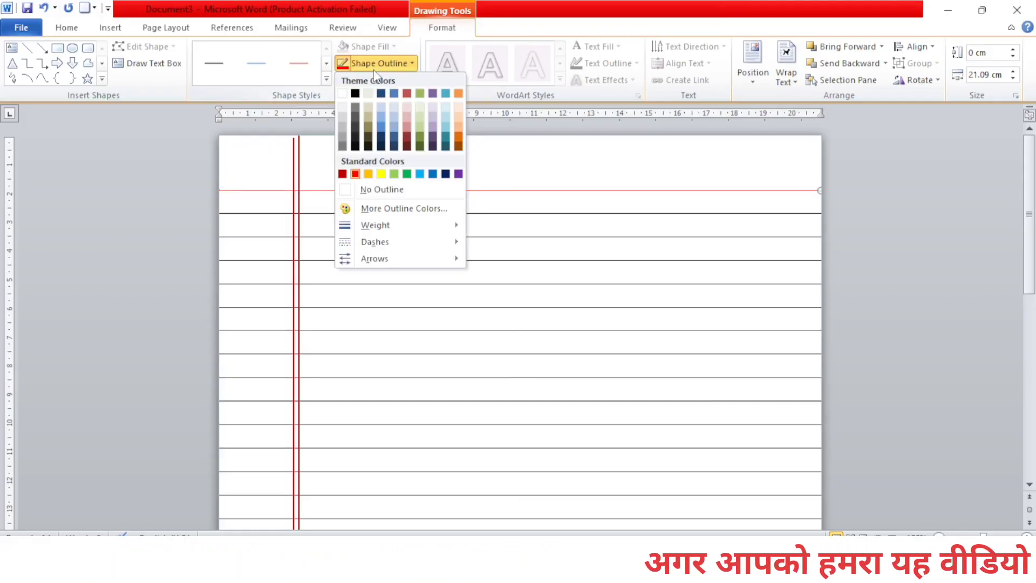
mouse_move(376, 231)
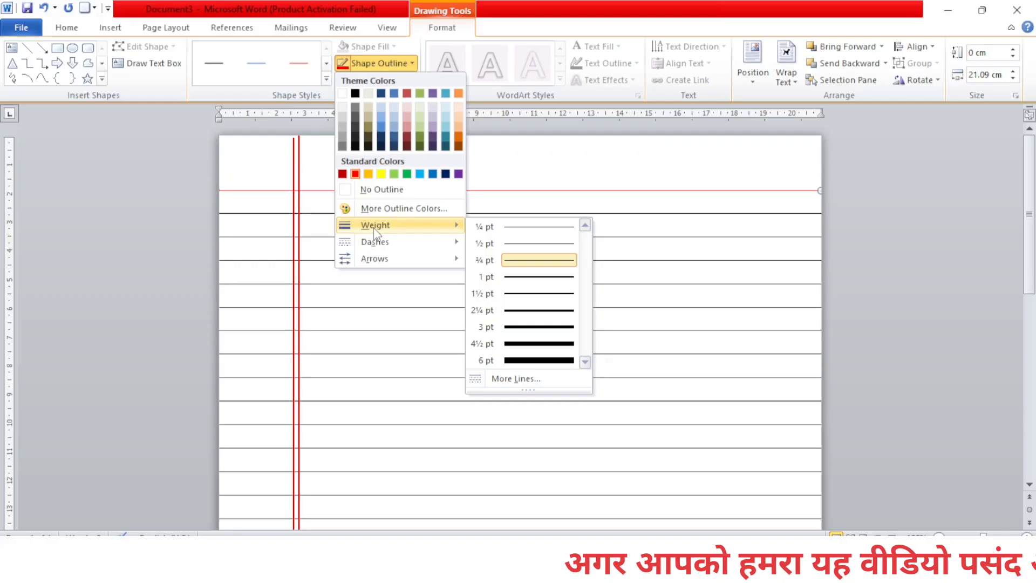
left_click(520, 298)
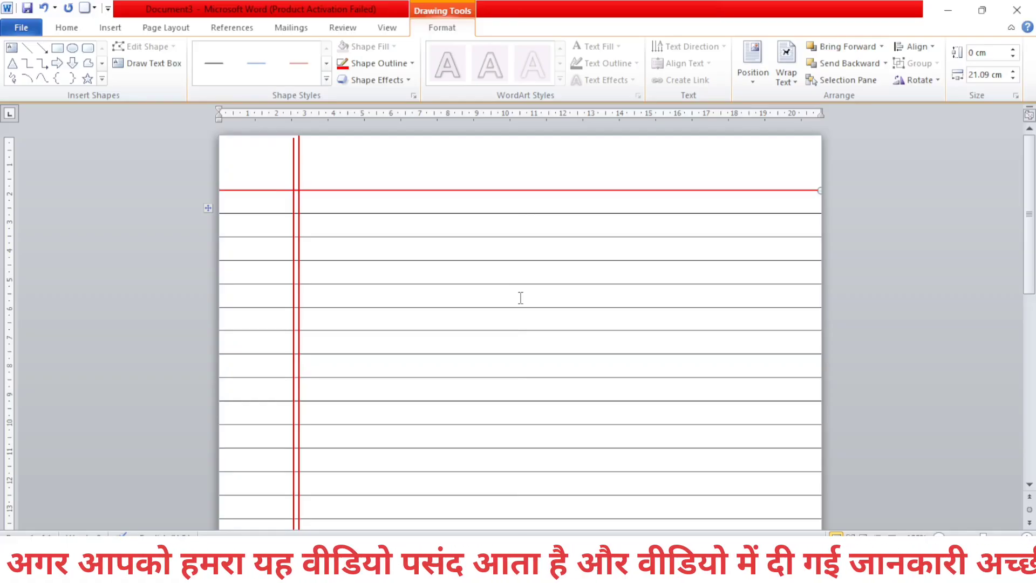
Duplicate the red horizontal line and nudge the copy to start at the page's left edge, about 1 mm below the original
key("ctrl+d")
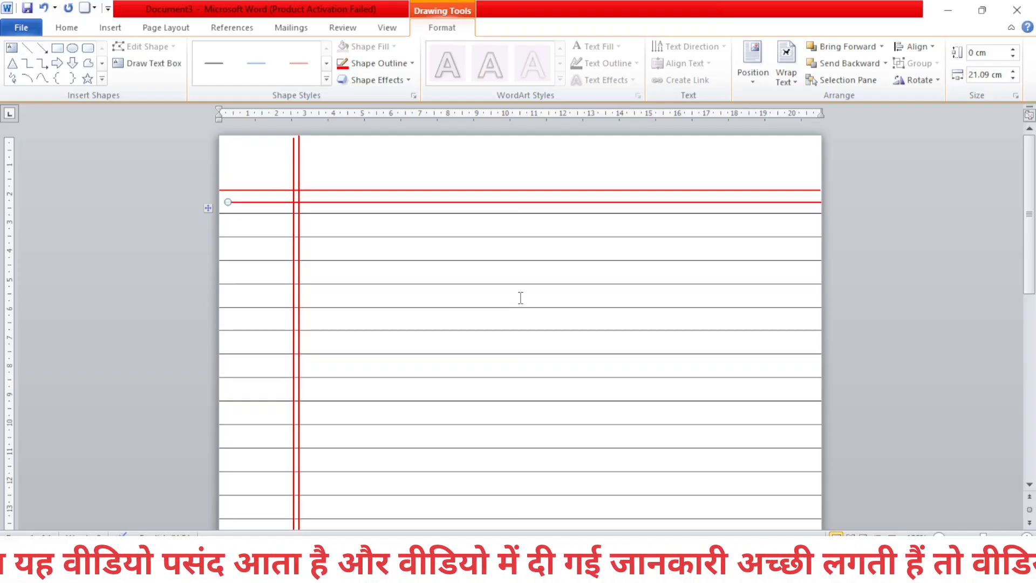
key("Left")
key("Left")
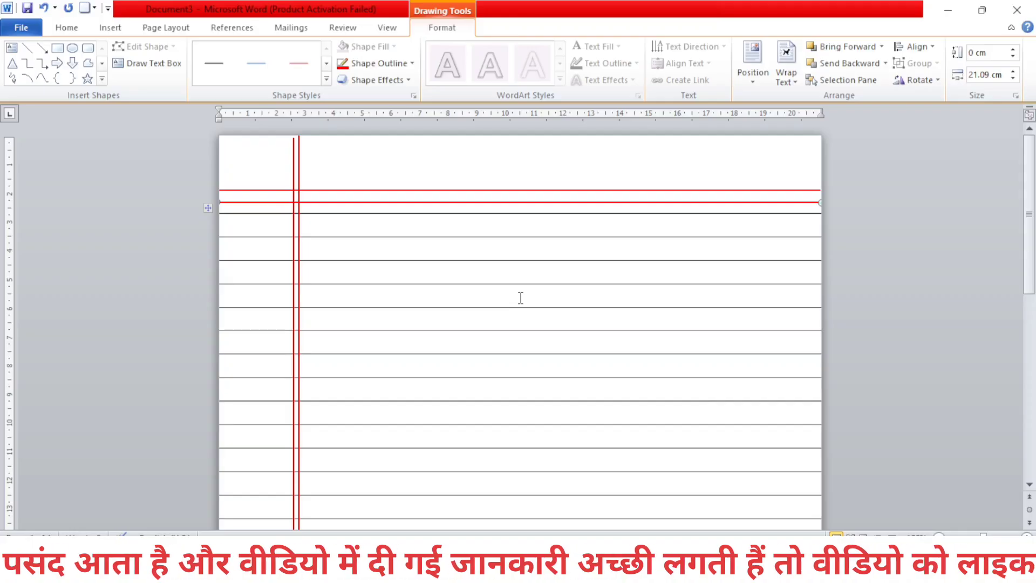
key("Up")
key("Up")
key("Up")
key("Up")
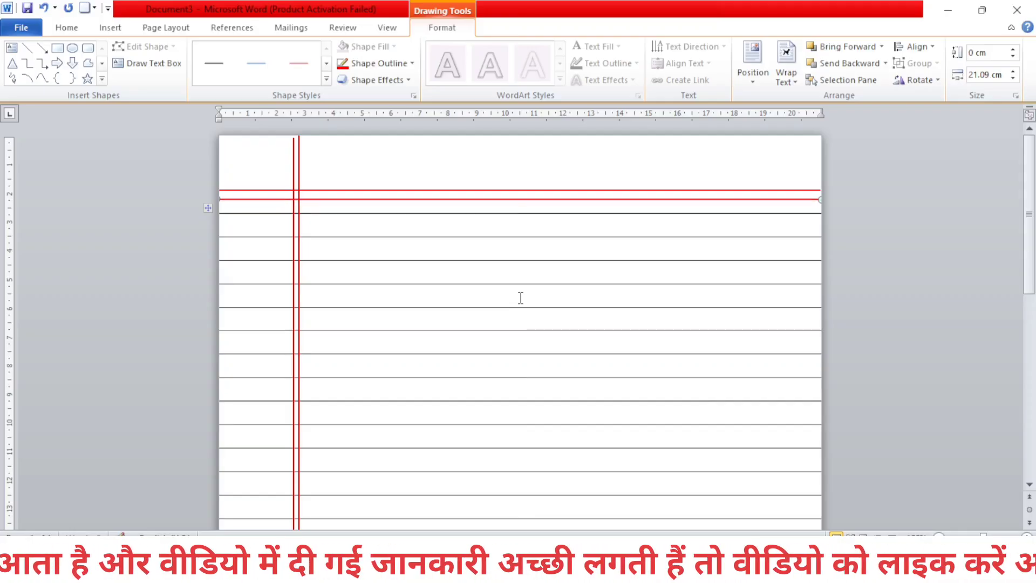
key("Up")
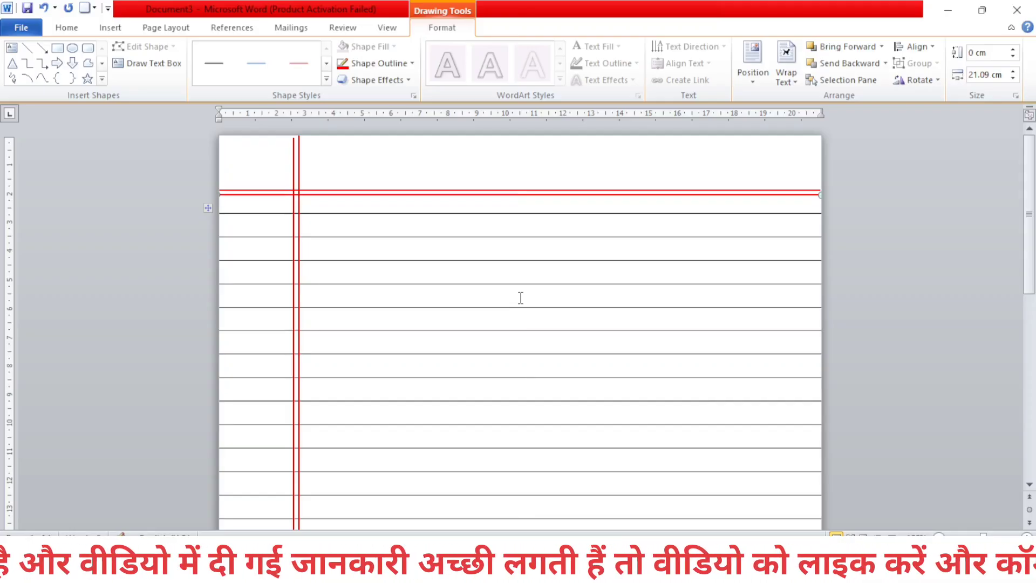
key("Up")
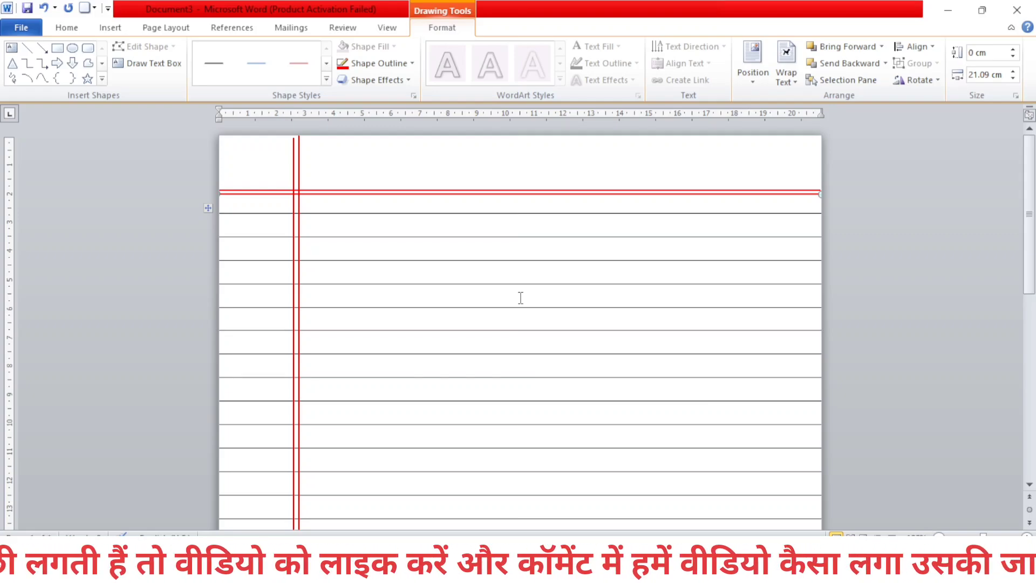
scroll(521, 298, "down", 10)
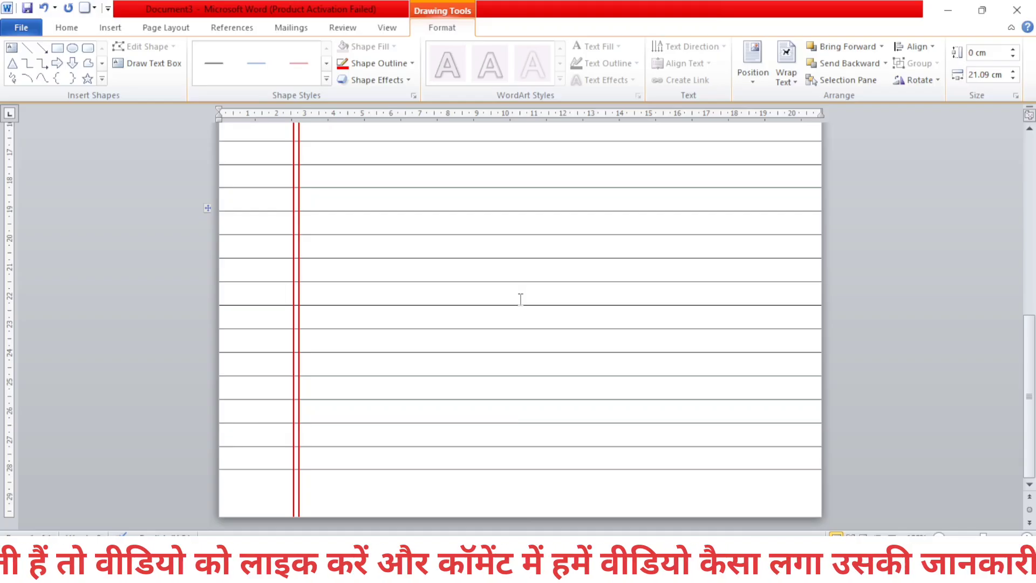
scroll(521, 299, "up", 10)
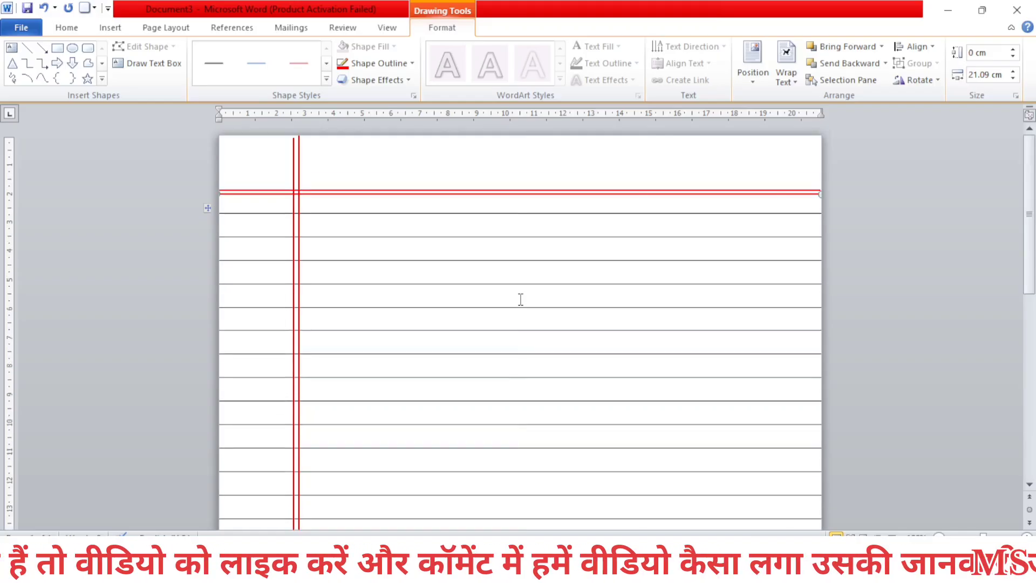
Switch to Doc1 to examine the header box of the sample notebook page, and return to Document3
left_click(106, 35)
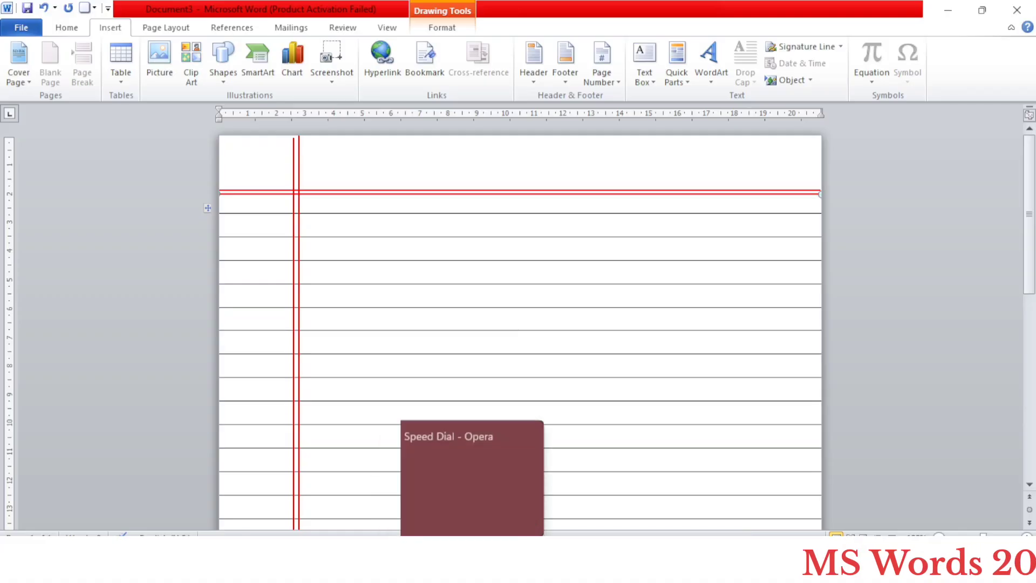
left_click(499, 513)
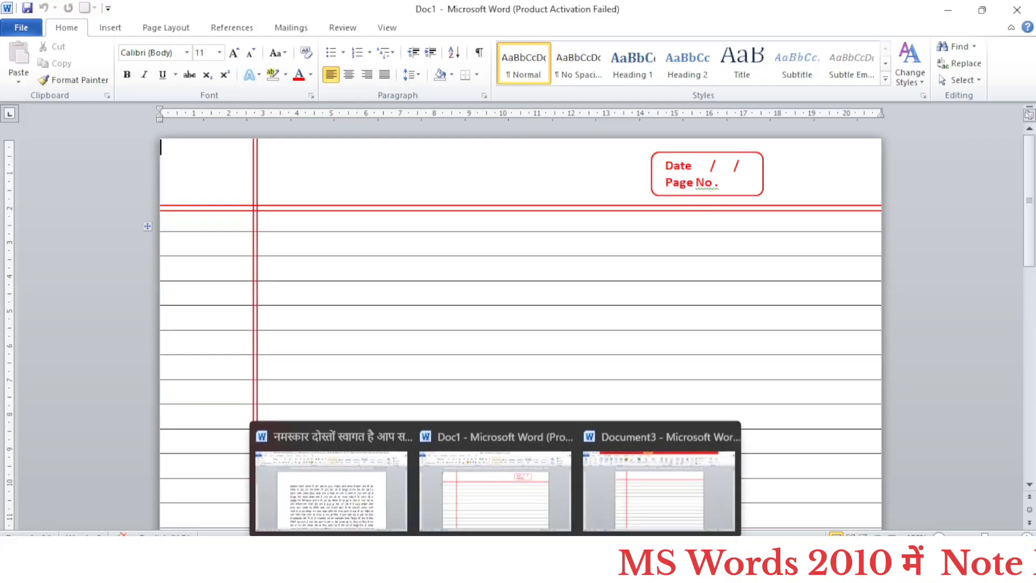
left_click(642, 492)
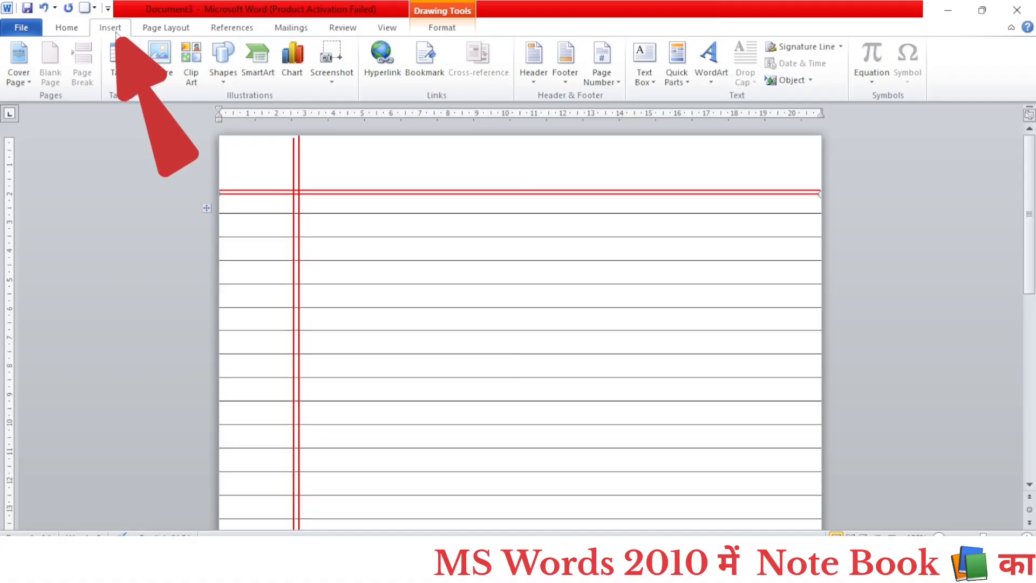
Draw a Horizontal Scroll shape about 3.07 cm wide and 1.51 cm high, and position it near the right end of the page header
left_click(235, 78)
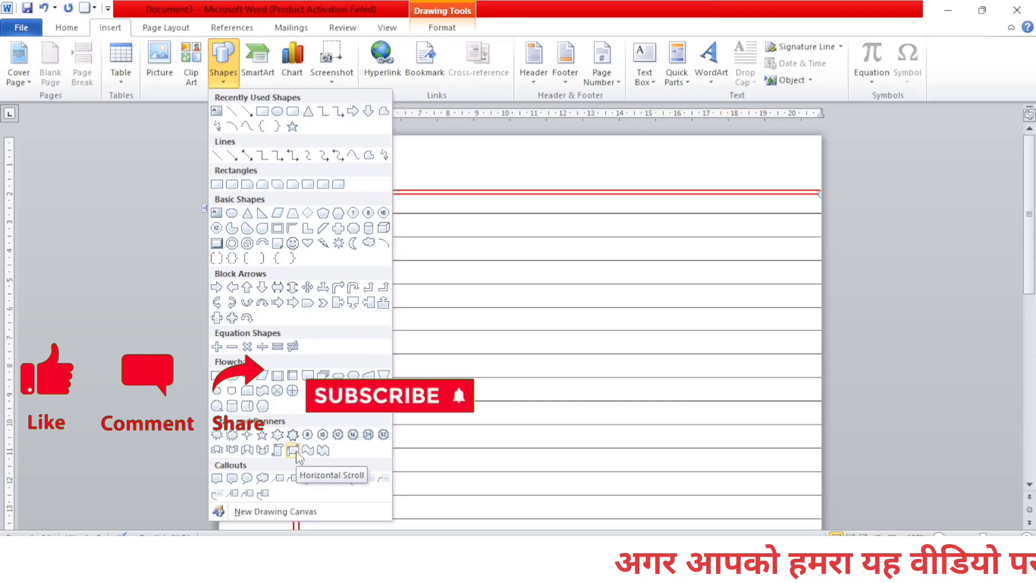
left_click(296, 452)
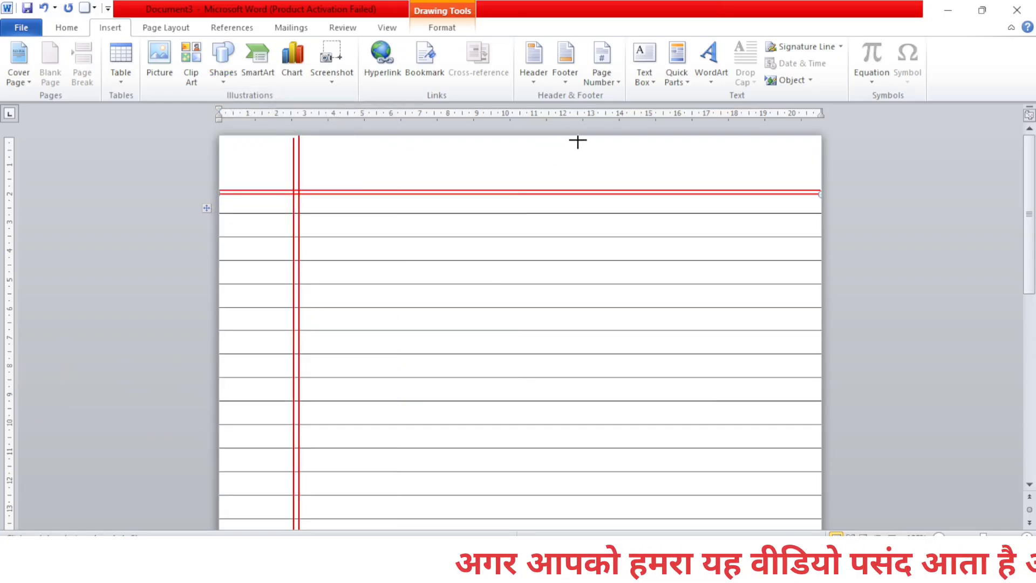
mouse_move(578, 141)
left_mouse_down()
mouse_move(608, 178)
mouse_move(667, 183)
left_mouse_up()
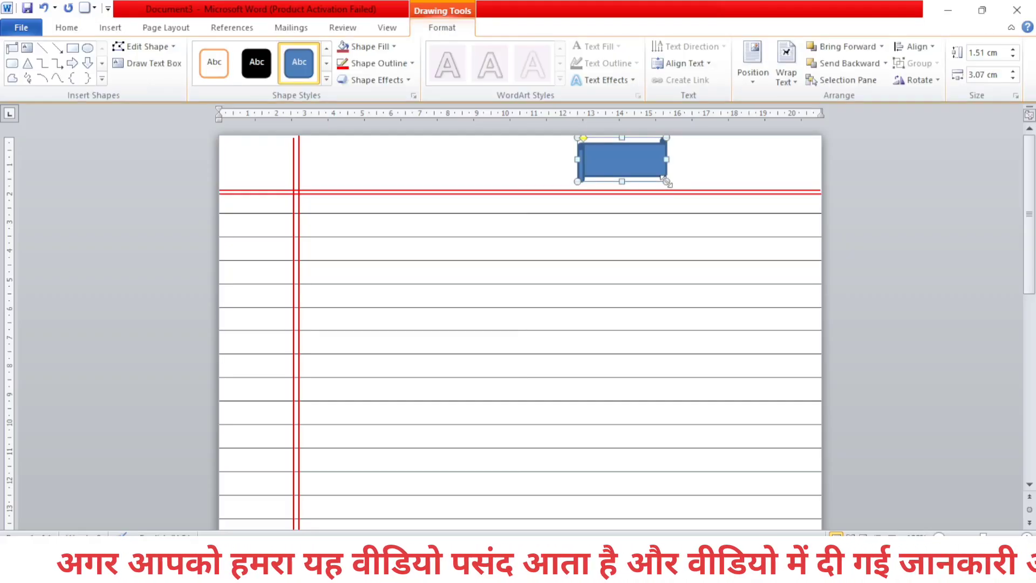
left_click_drag(618, 167, 735, 171)
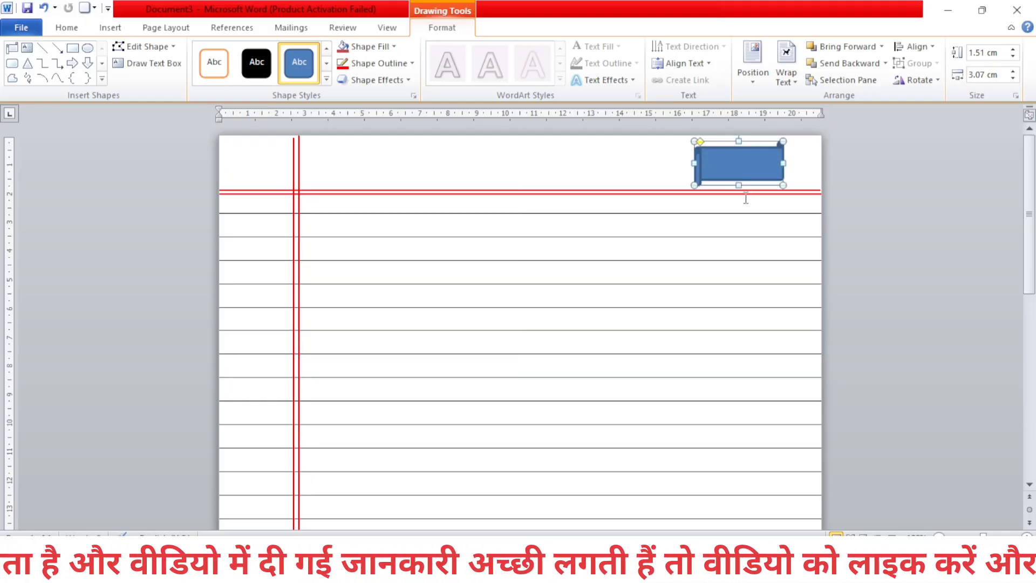
key("Up")
key("Up")
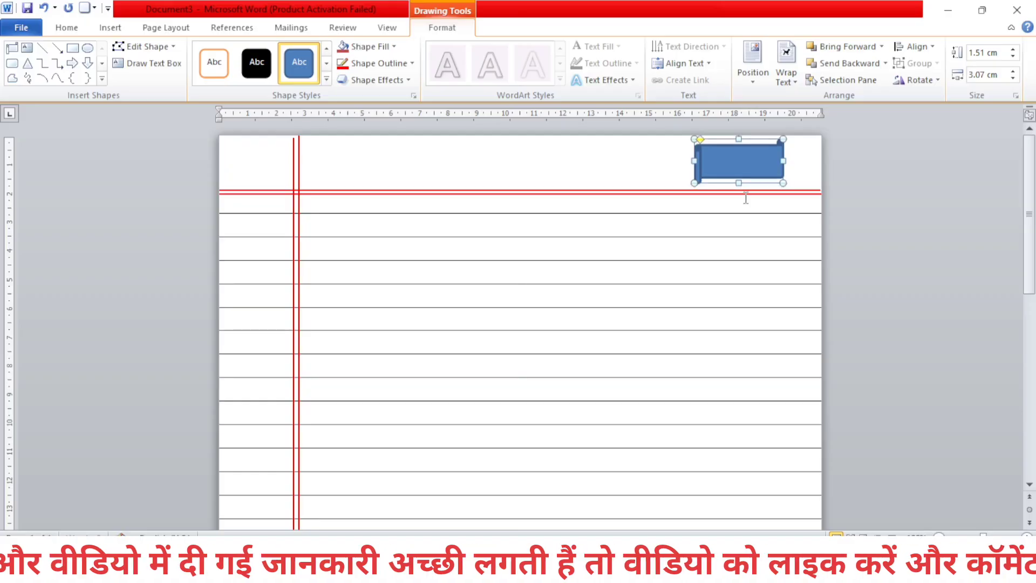
key("Left")
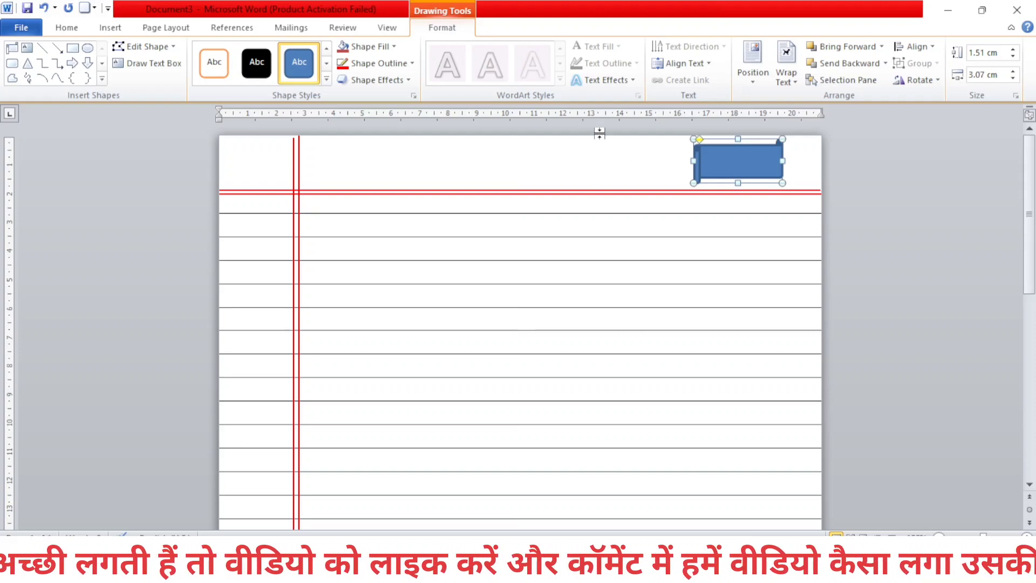
Remove the scroll shape's fill and give it a red outline
left_click(393, 53)
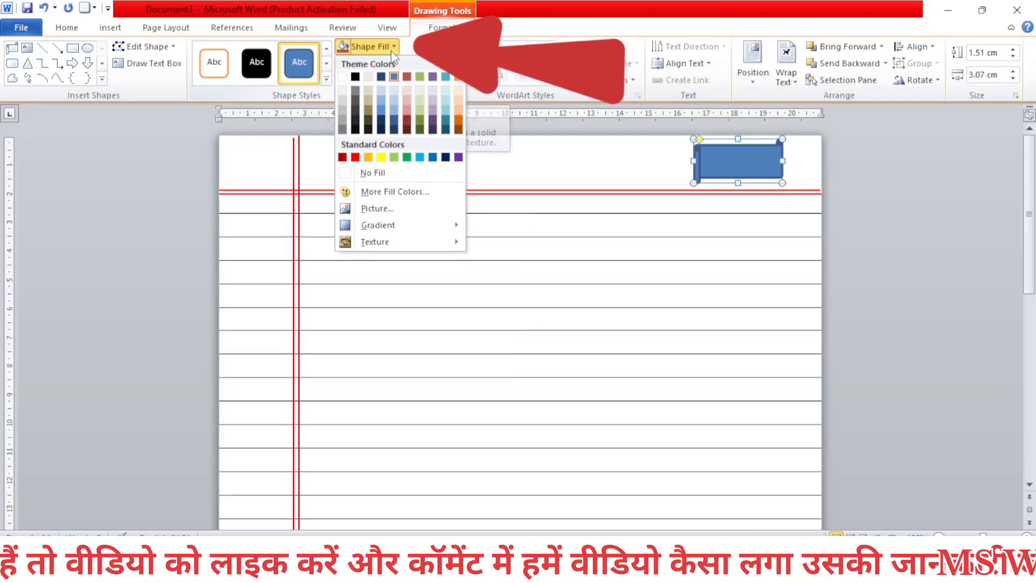
left_click(389, 173)
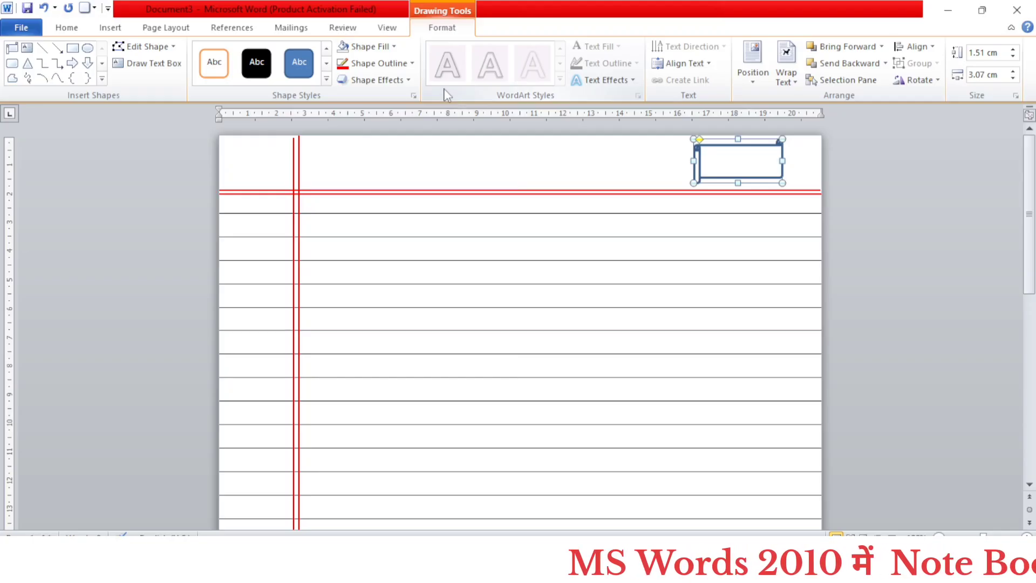
left_click(400, 64)
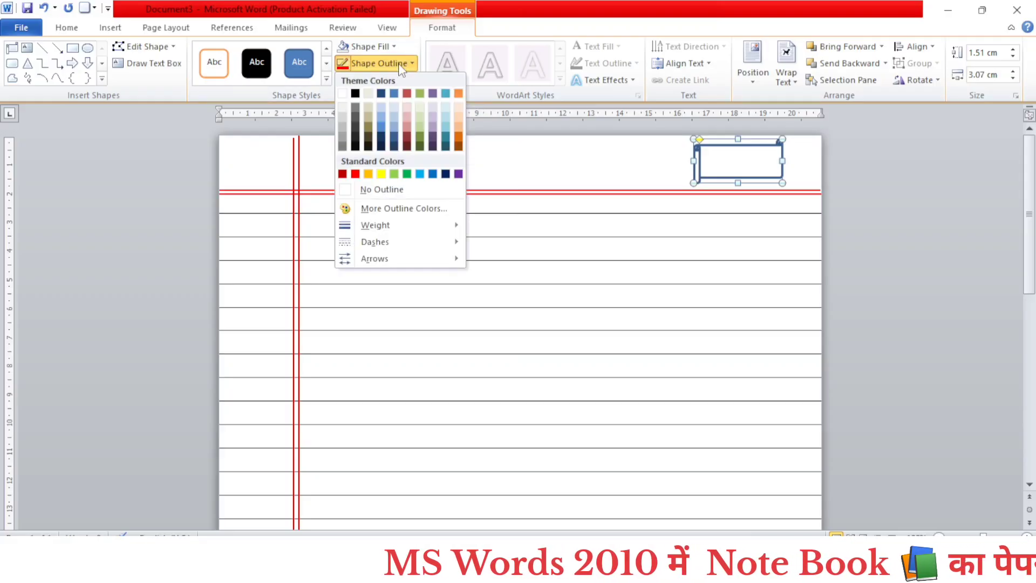
left_click(355, 174)
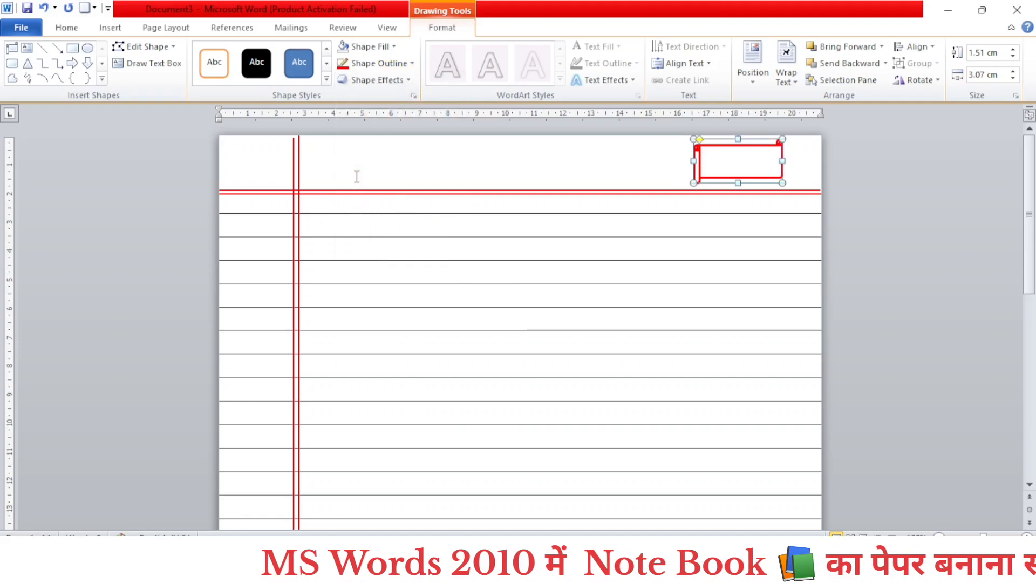
left_click(661, 167)
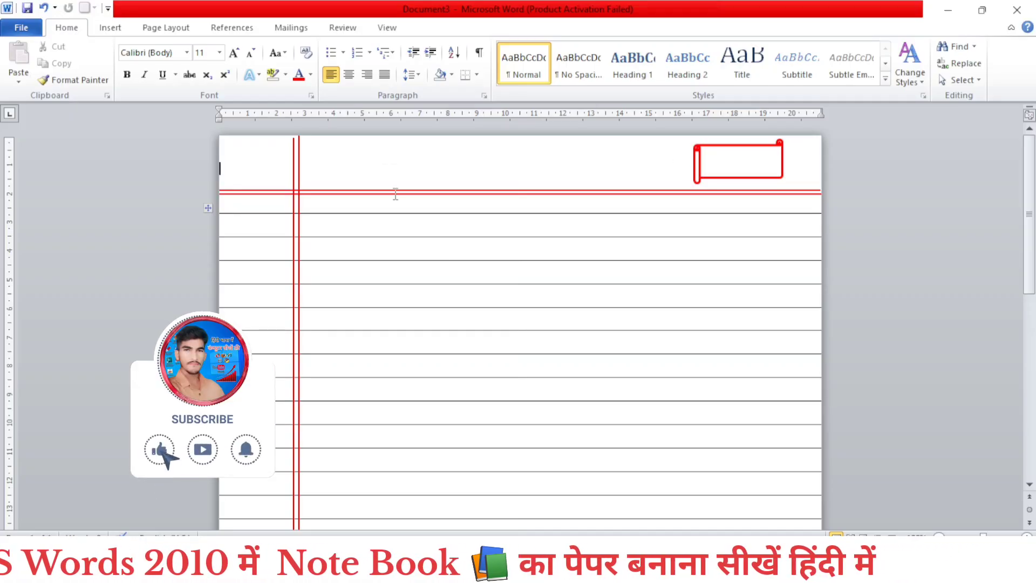
Draw a text box about 3.86 cm wide and 1.35 cm high in the page header, to the right of the vertical red lines
left_click(110, 28)
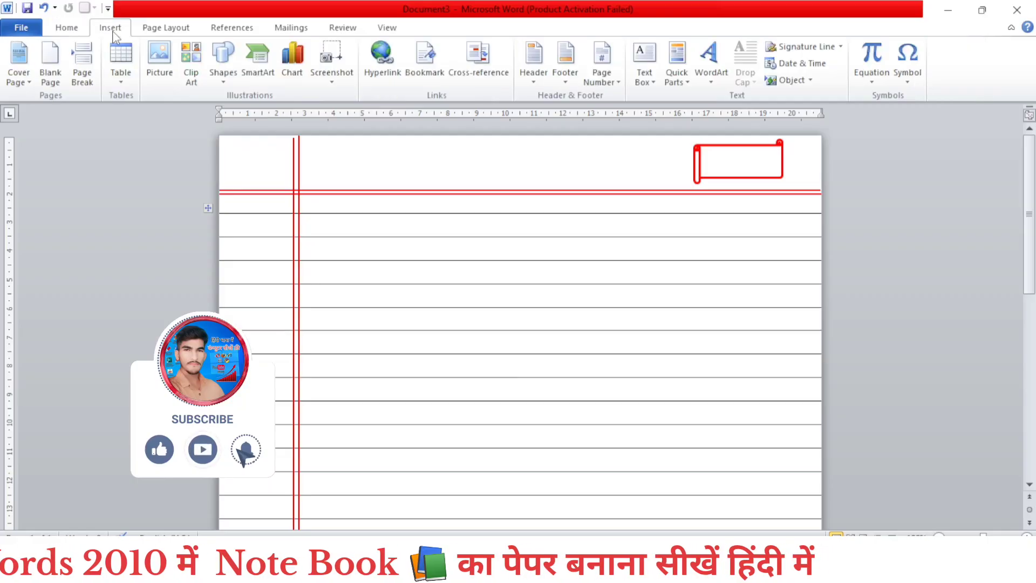
left_click(224, 61)
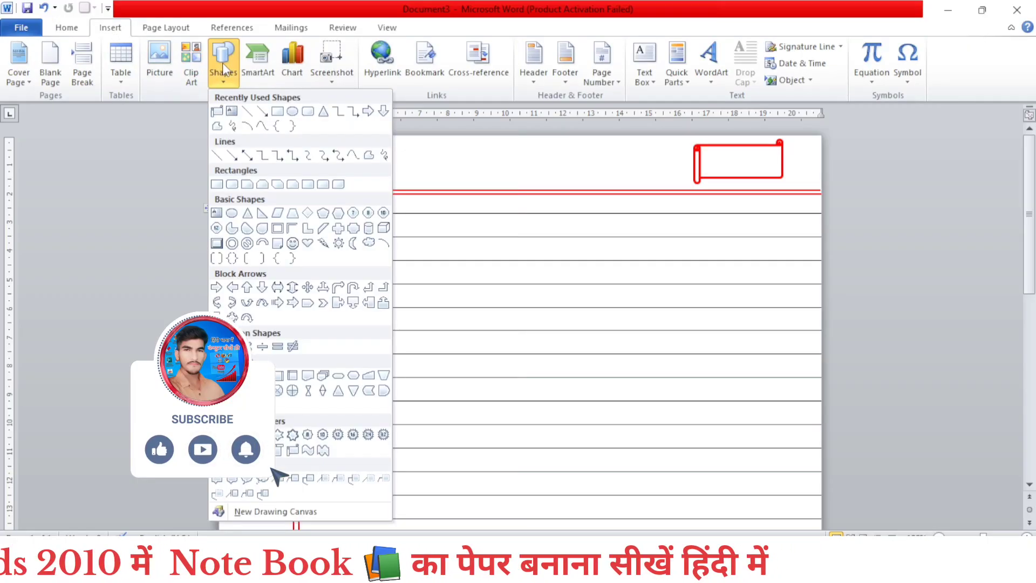
left_click(231, 113)
mouse_move(366, 144)
left_mouse_down()
mouse_move(446, 183)
mouse_move(477, 183)
left_mouse_up()
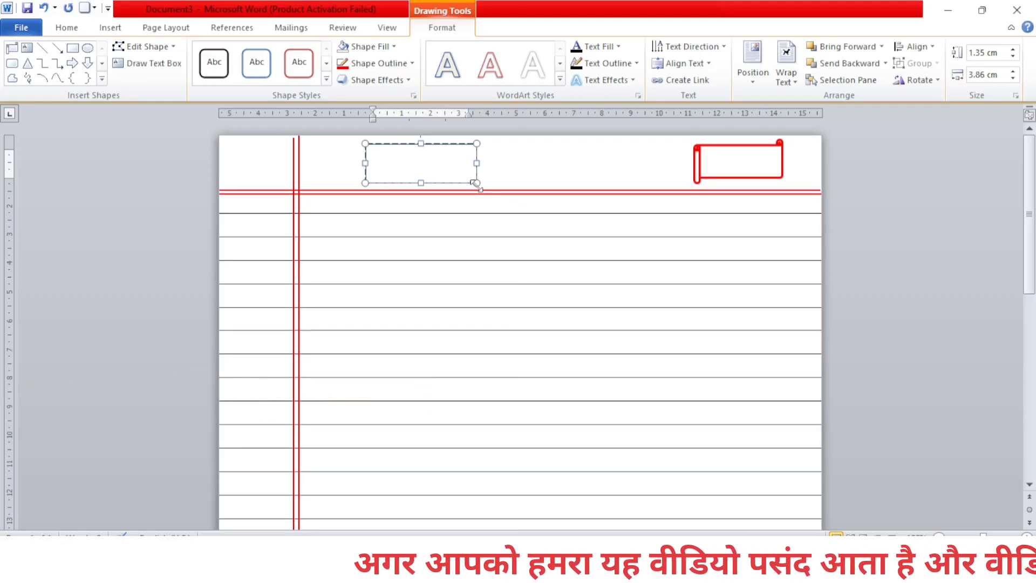
Enter "Page NO." followed by a dotted line in the header text box, and narrow the box to about 3.73 cm
type("pa")
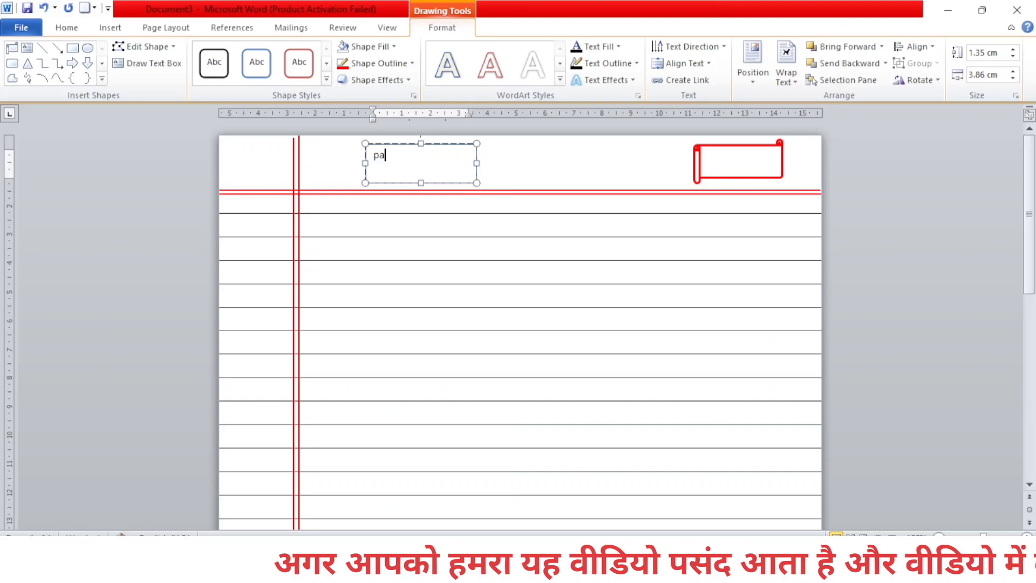
type("g")
left_click_drag(476, 183, 472, 184)
right_click(472, 183)
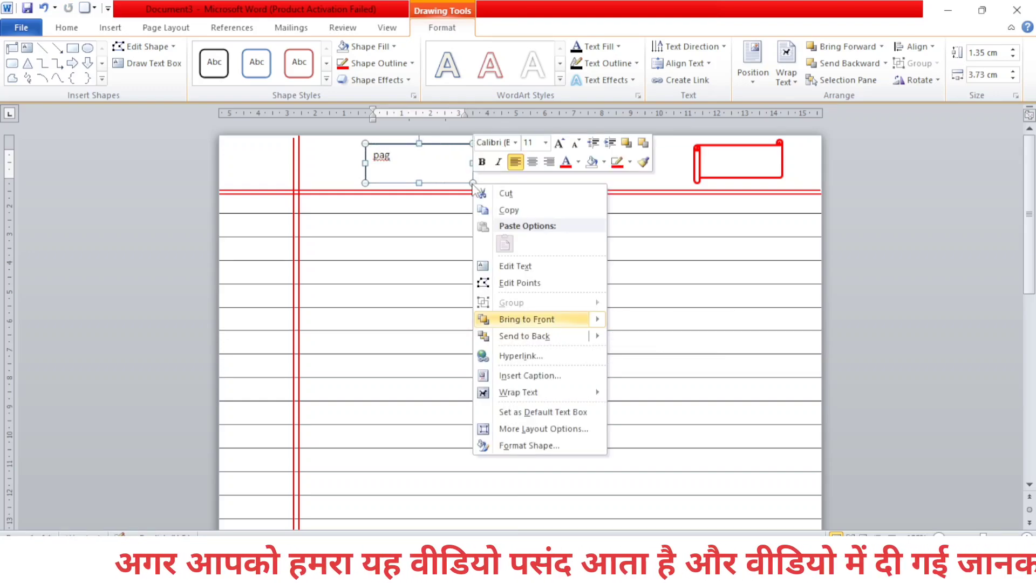
left_click(414, 156)
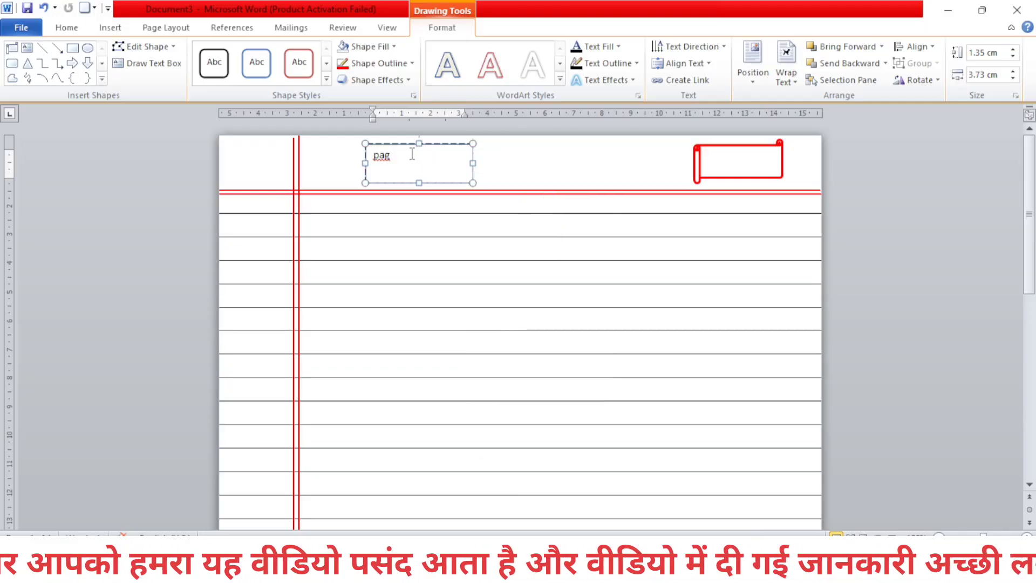
type("e ")
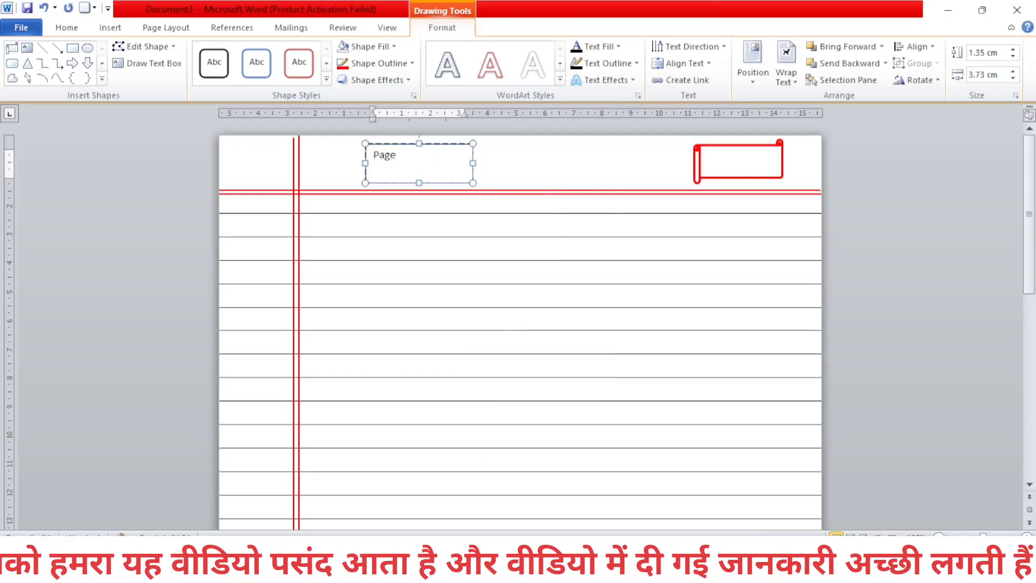
type("NO")
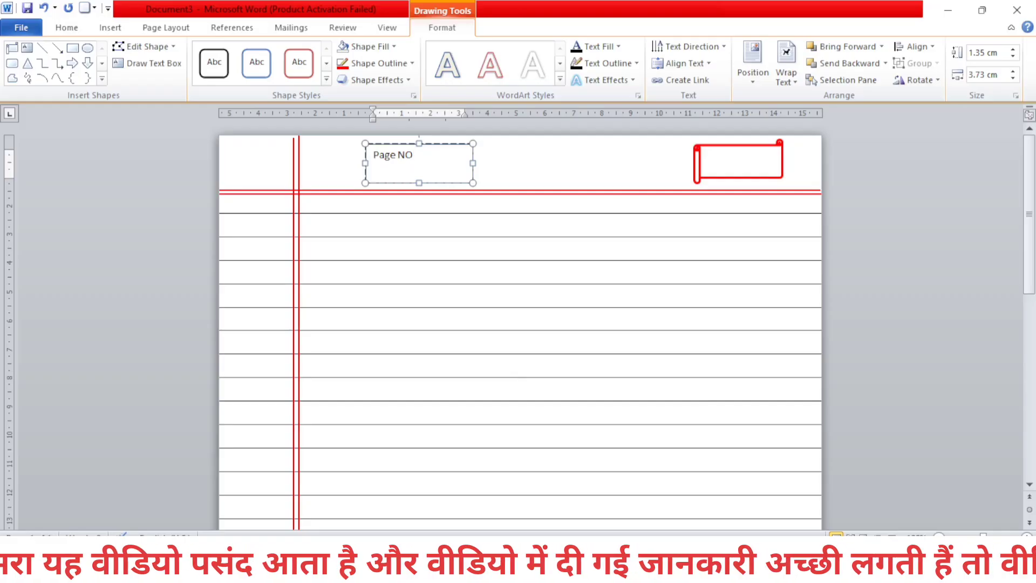
type(". .")
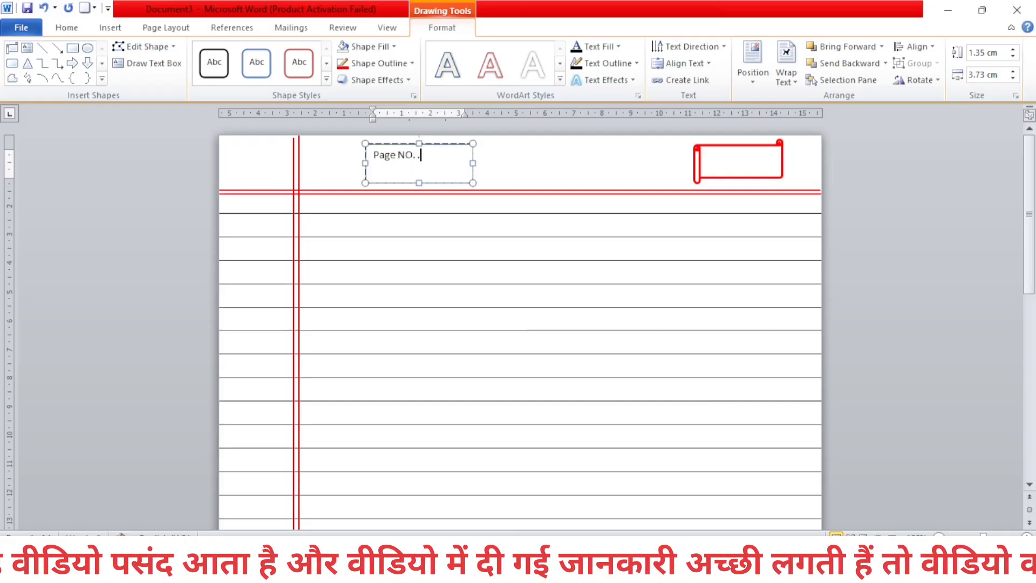
type(" .......")
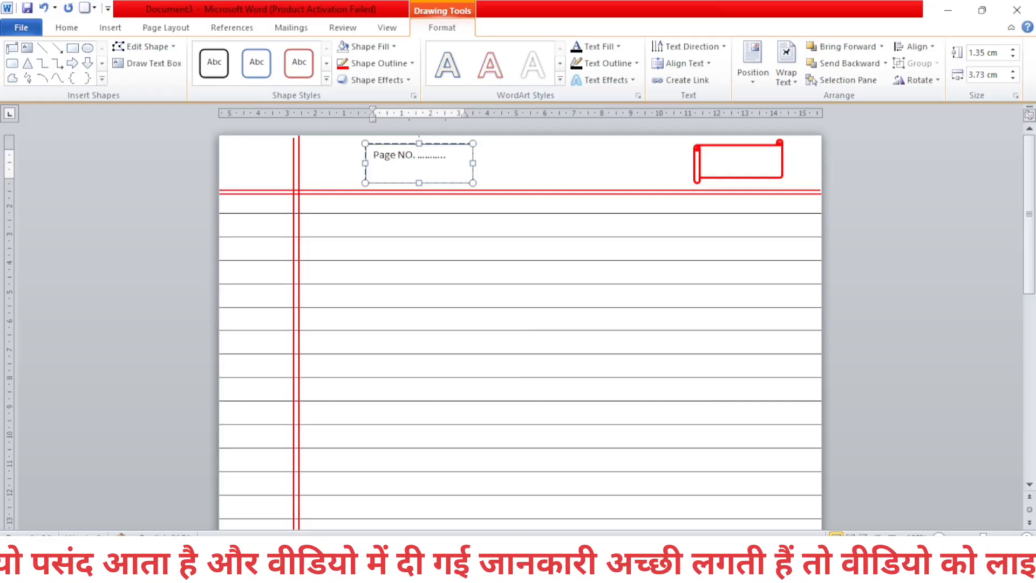
type("...")
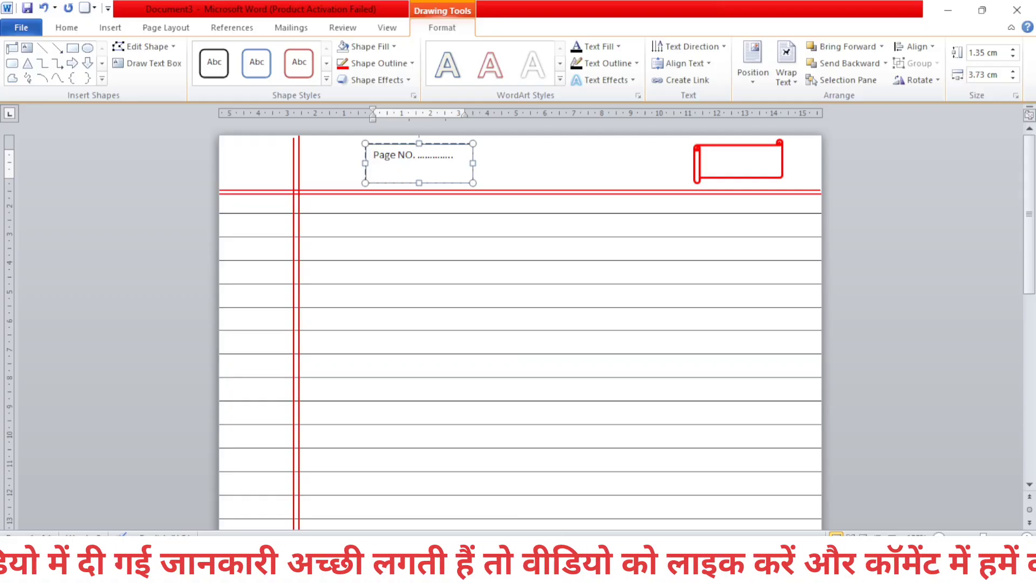
Switch to Paint to examine the keyboard picture, and return to the text box in Document3
left_click(526, 486)
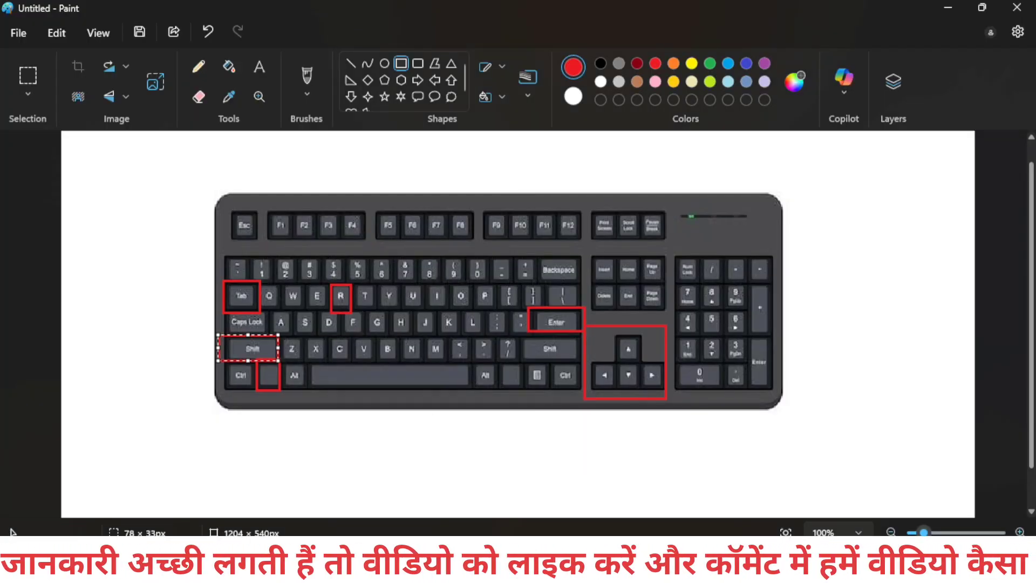
left_click(628, 466)
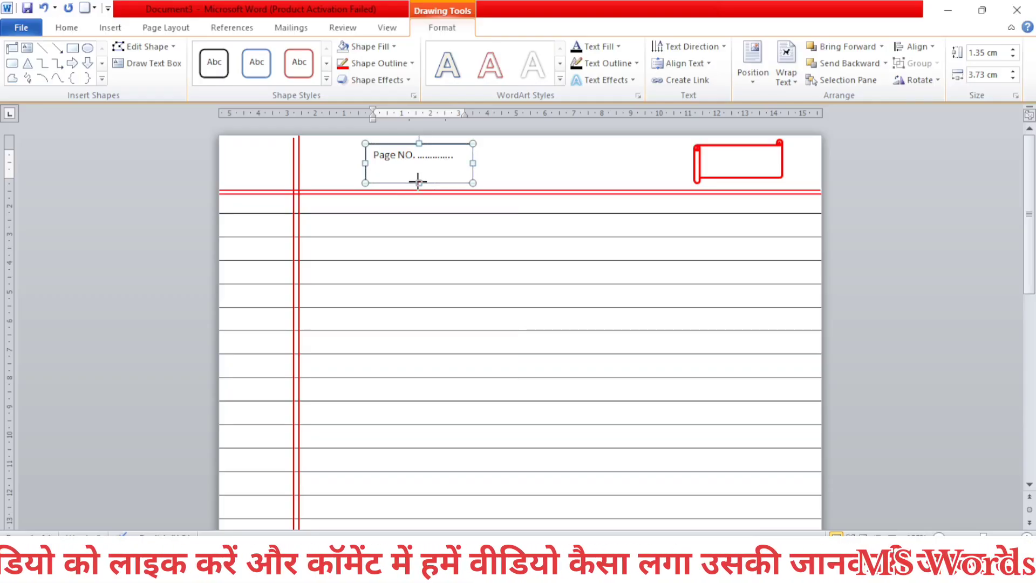
left_click(418, 181)
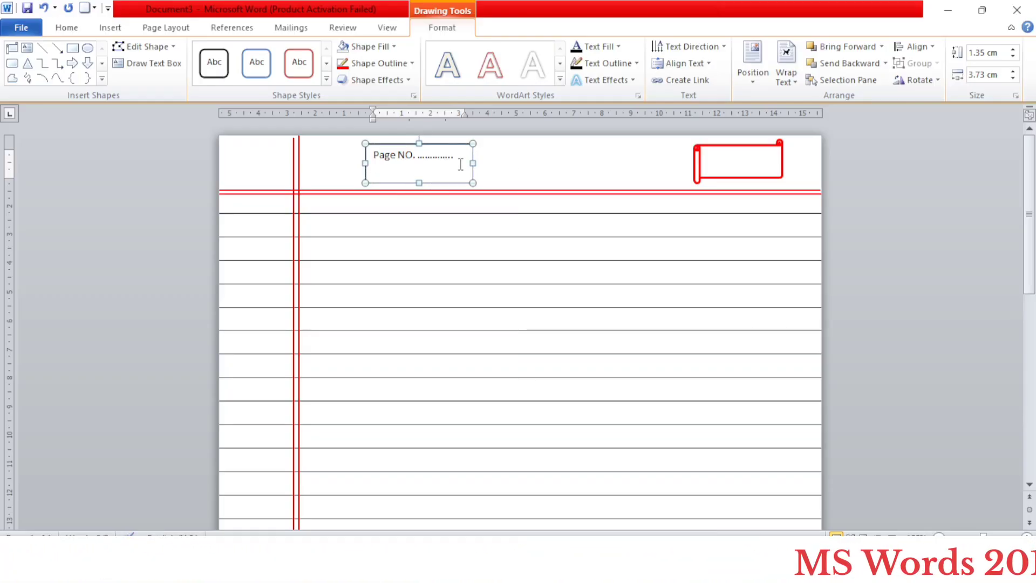
Add a second line reading "Date / /" below "Page NO.", and enlarge the text box to about 1.75 cm high
left_click(428, 164)
double_click(427, 165)
left_click(412, 173)
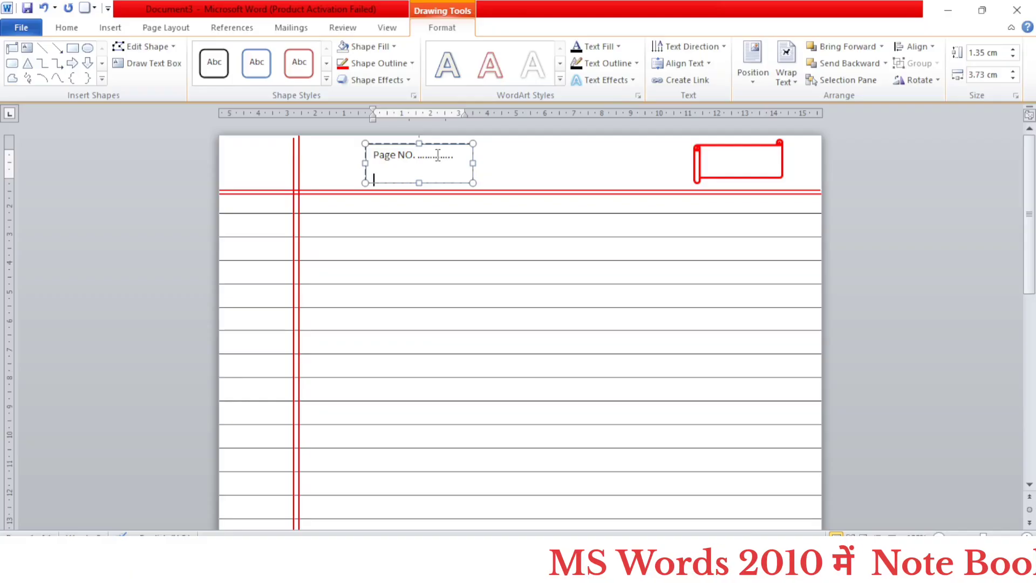
type("da")
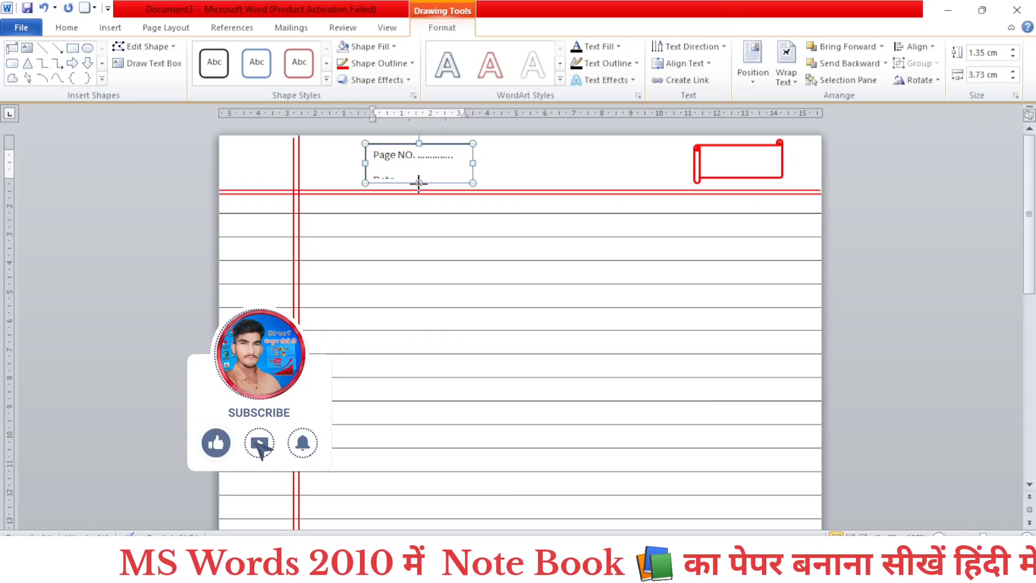
left_click_drag(419, 184, 420, 194)
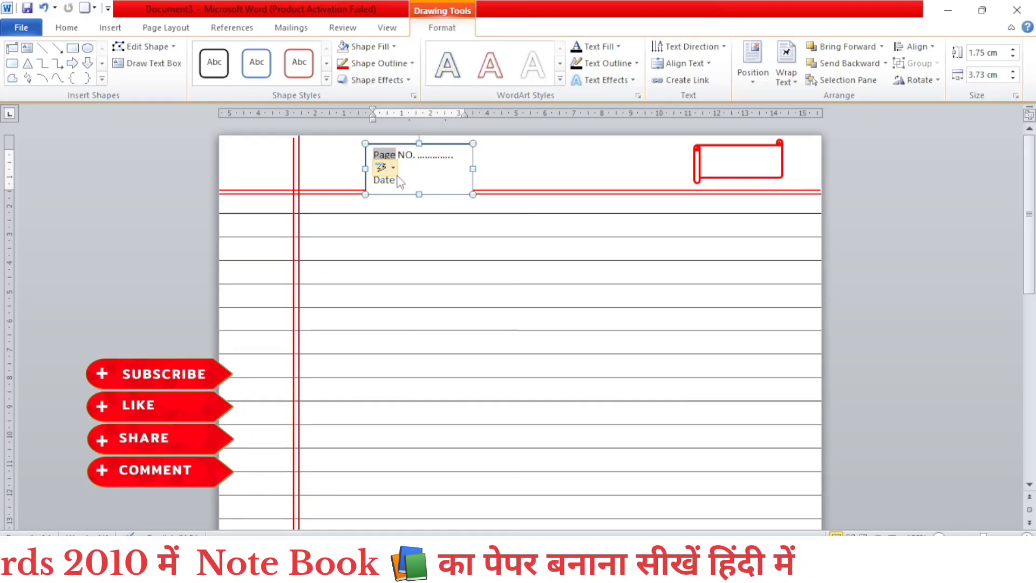
left_click(401, 180)
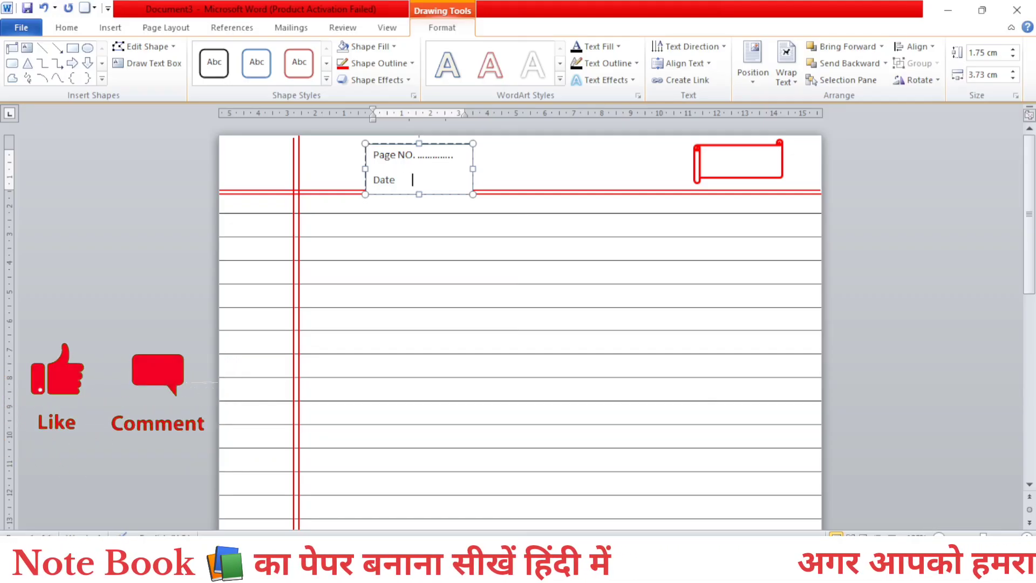
type("/")
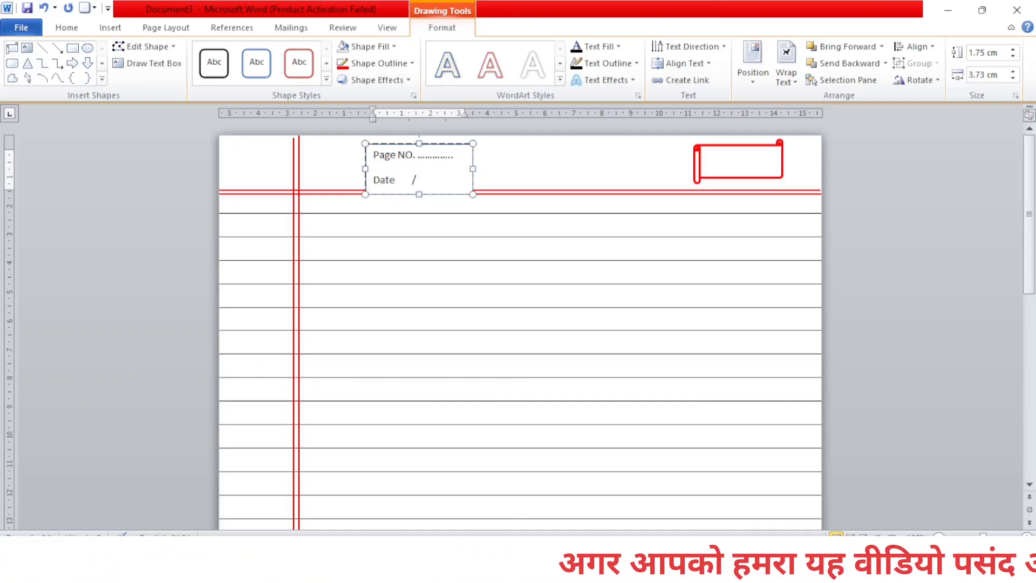
type("/")
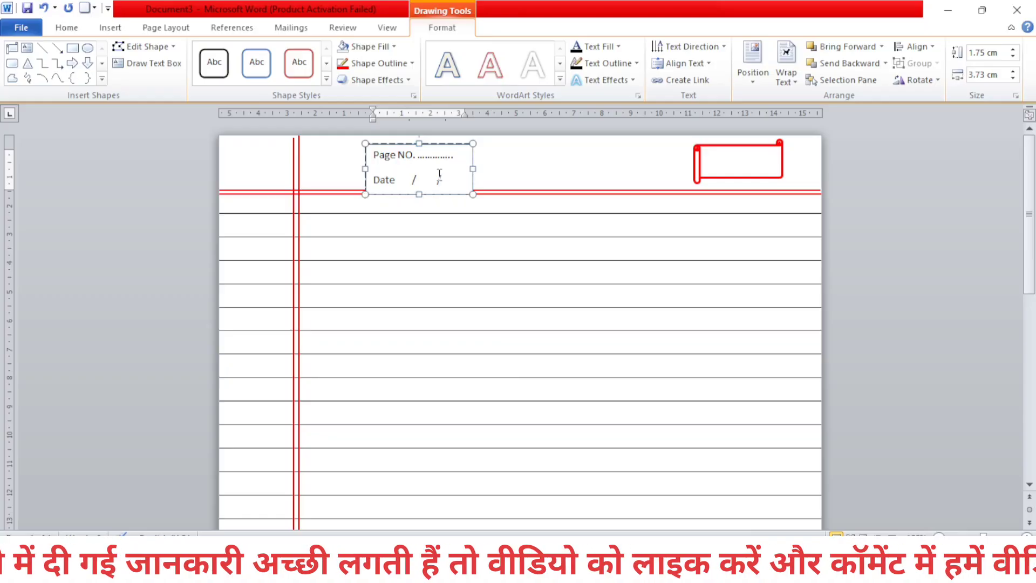
key("ctrl+a")
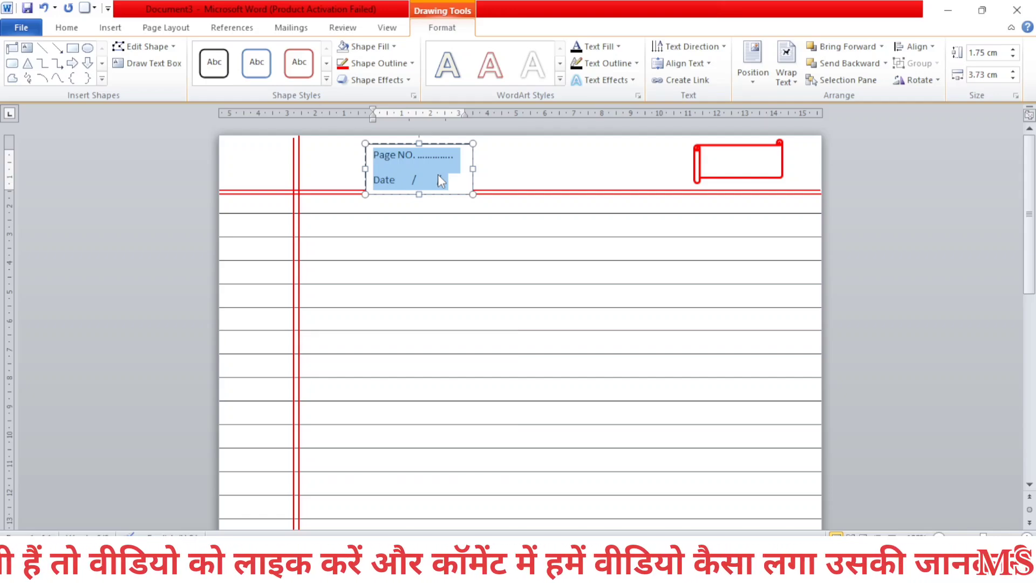
type("/")
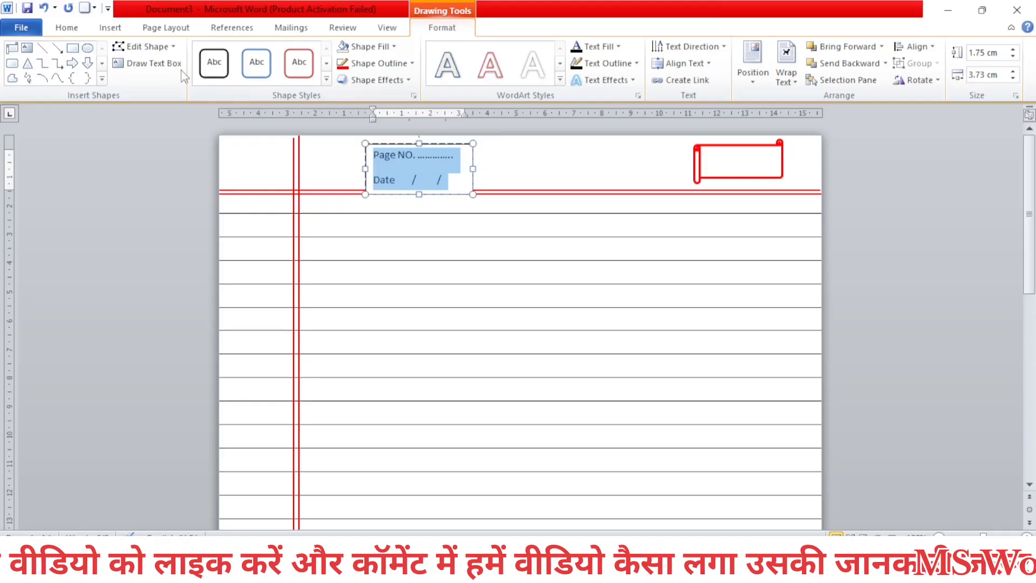
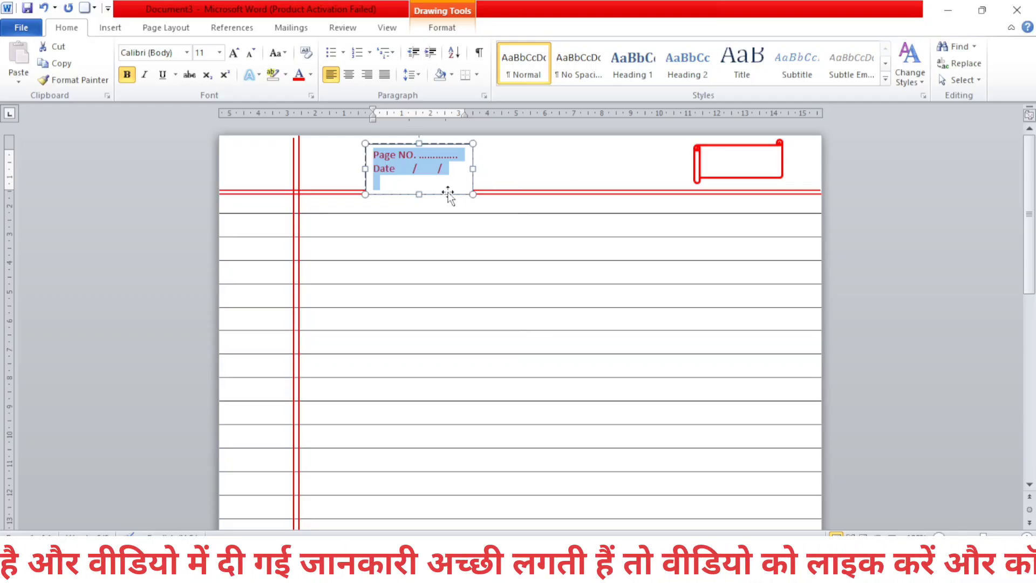
Move the page number and date text box onto the red scroll shape, and remove its fill and outline
left_click_drag(448, 193, 777, 195)
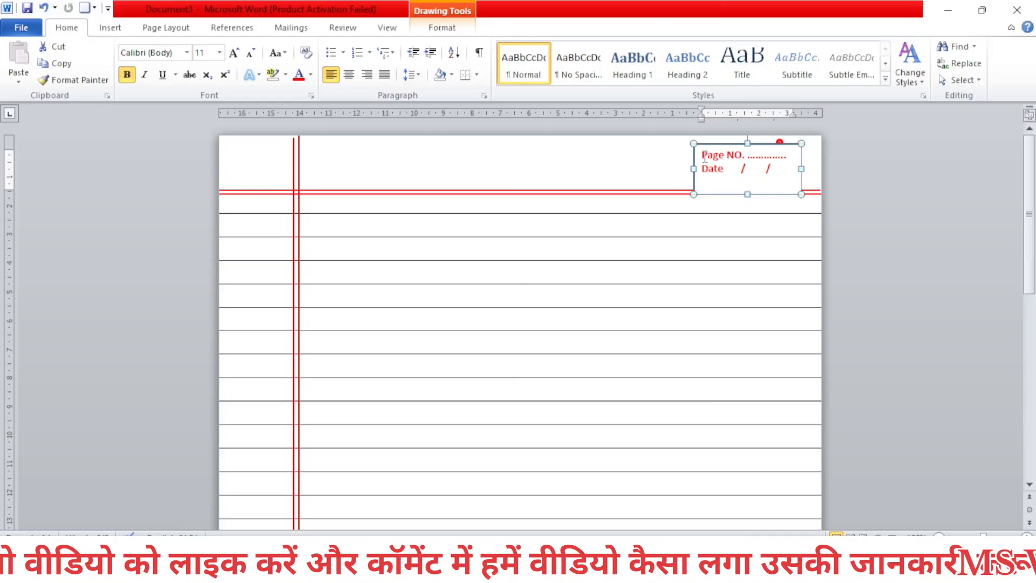
left_click(432, 31)
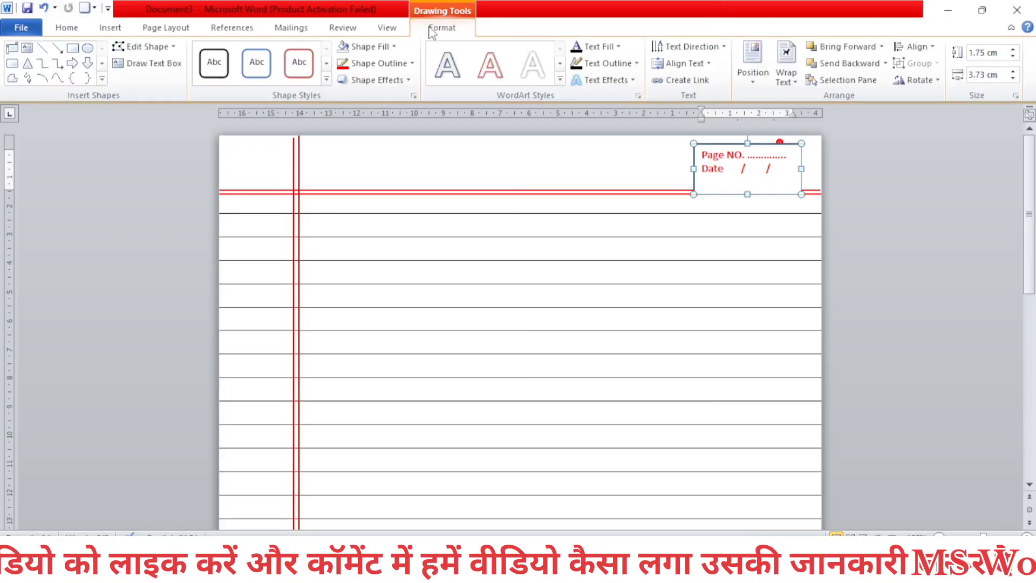
left_click(373, 46)
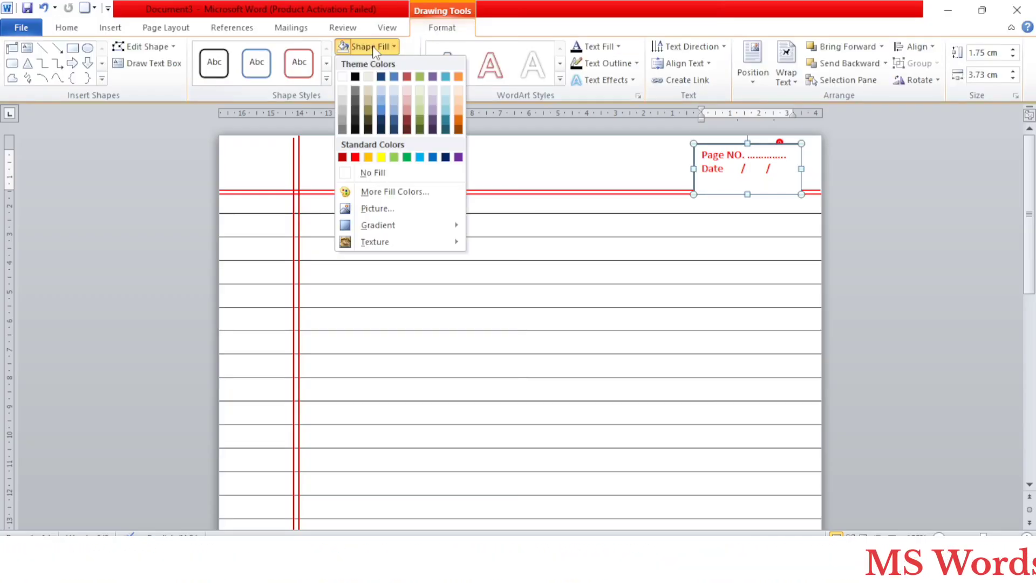
left_click(394, 173)
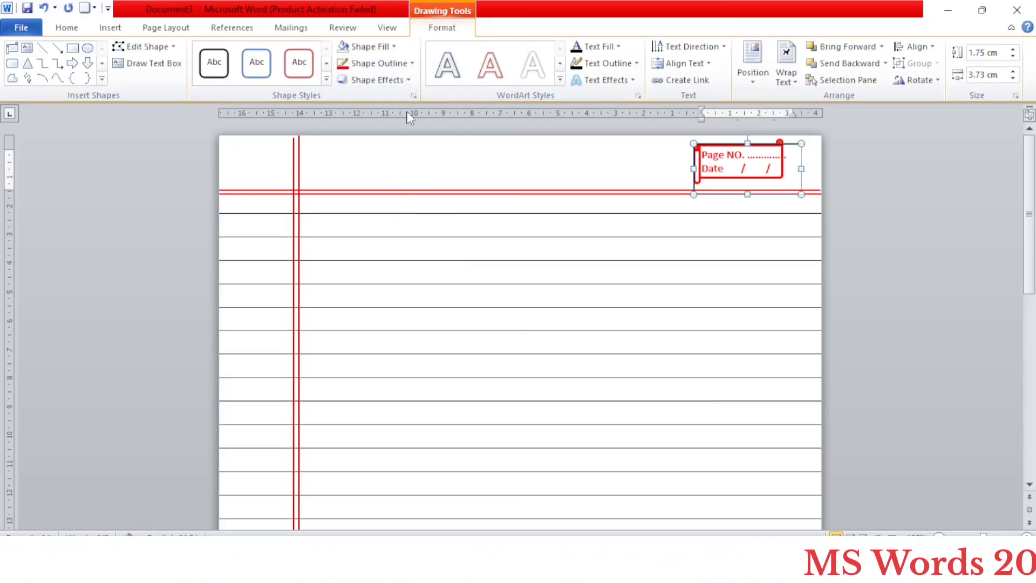
left_click(404, 61)
left_click(407, 186)
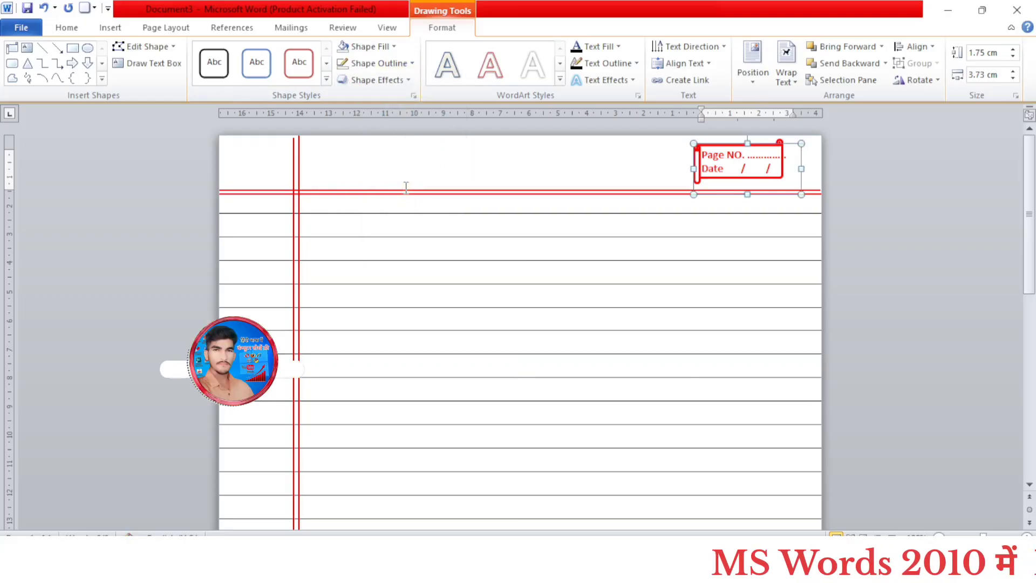
Shorten the dotted line after "Page NO." to five dots so it fits inside the scroll shape
left_click(782, 159)
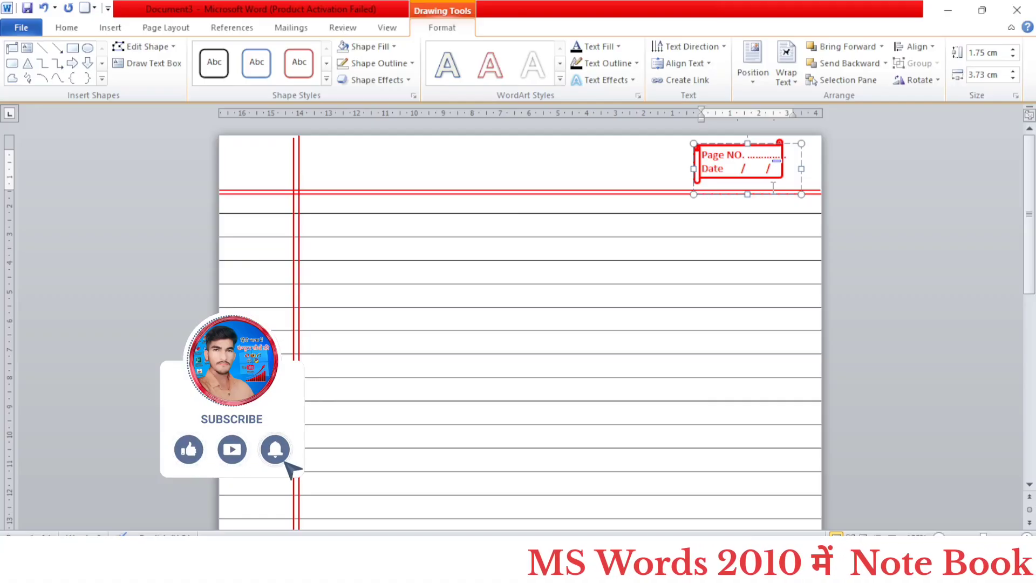
key("BackSpace")
key("BackSpace")
key("BackSpace")
key("BackSpace")
key("BackSpace")
key("BackSpace")
key("BackSpace")
key("BackSpace")
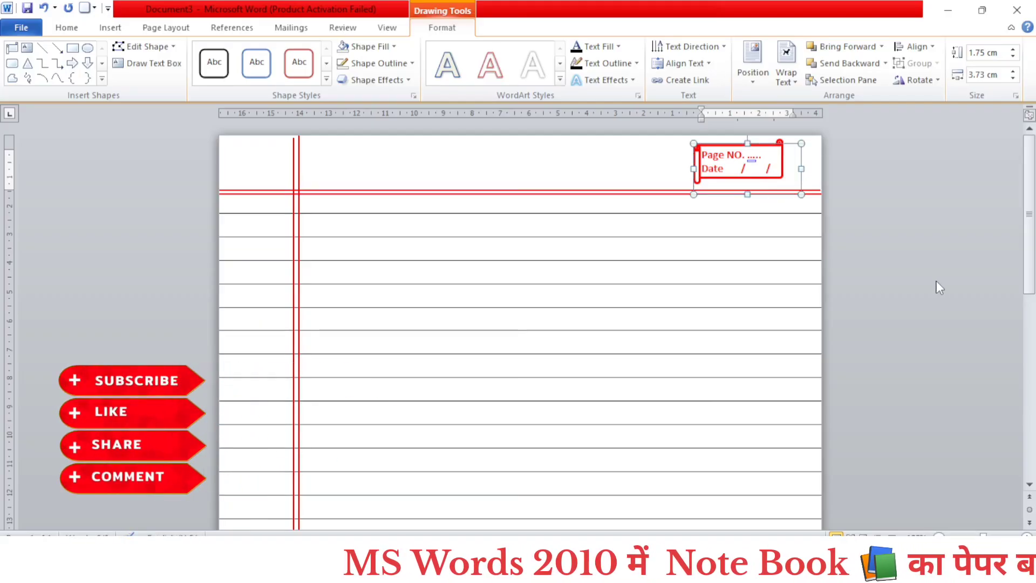
Nudge the text box slightly to the right within the scroll shape, and deselect it
key("Right")
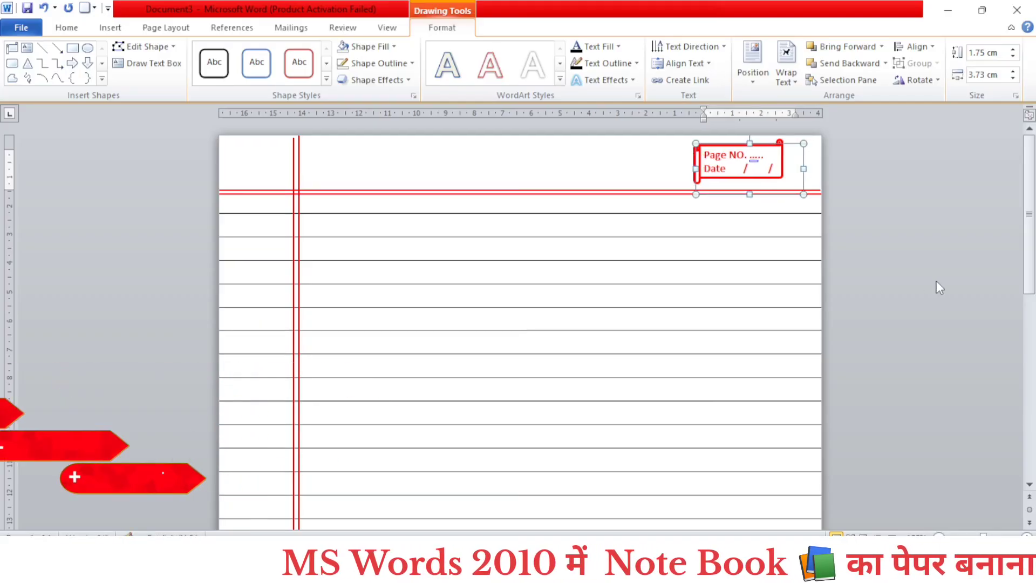
key("ctrl+Right")
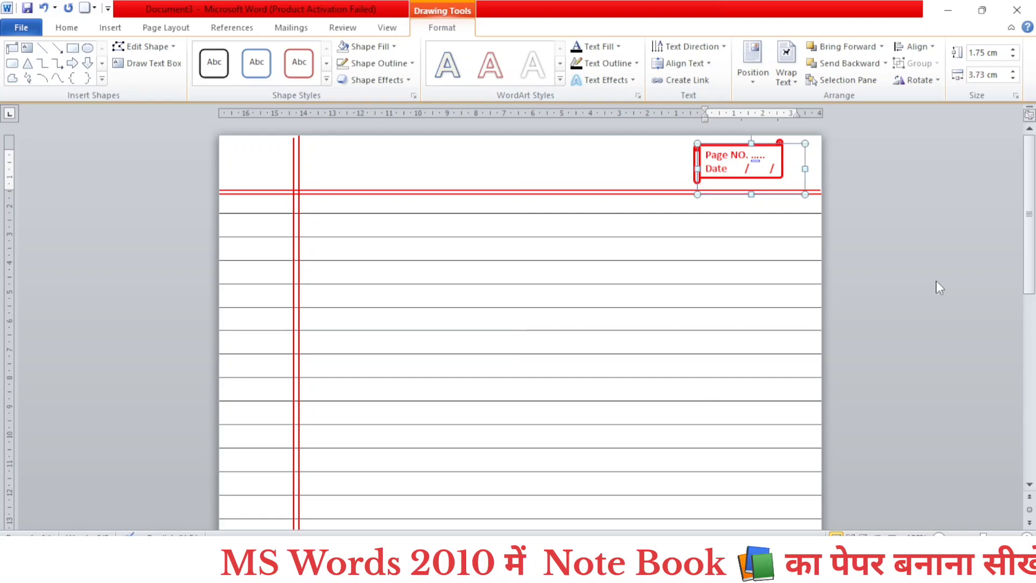
left_click(631, 233)
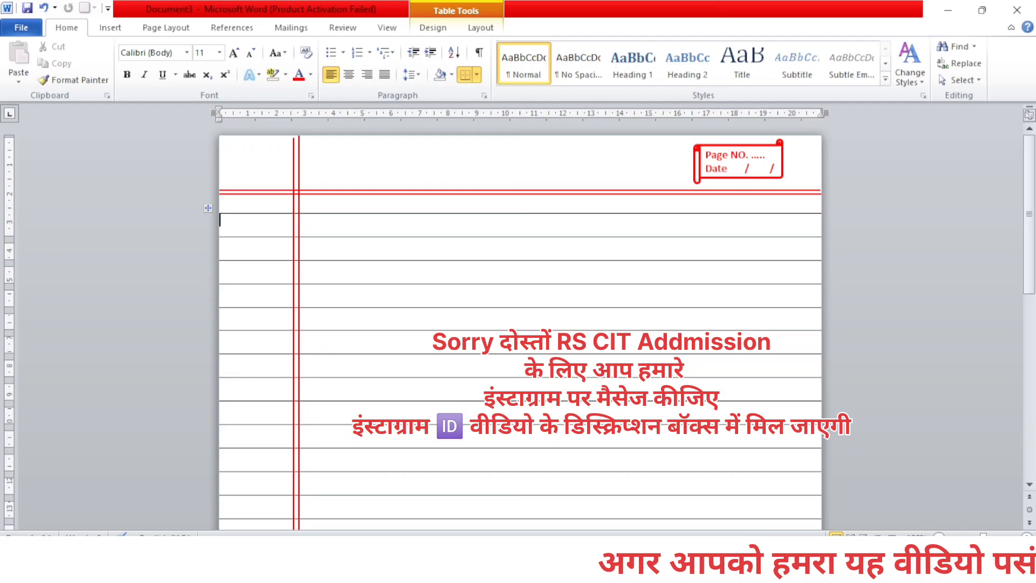
mouse_move(562, 566)
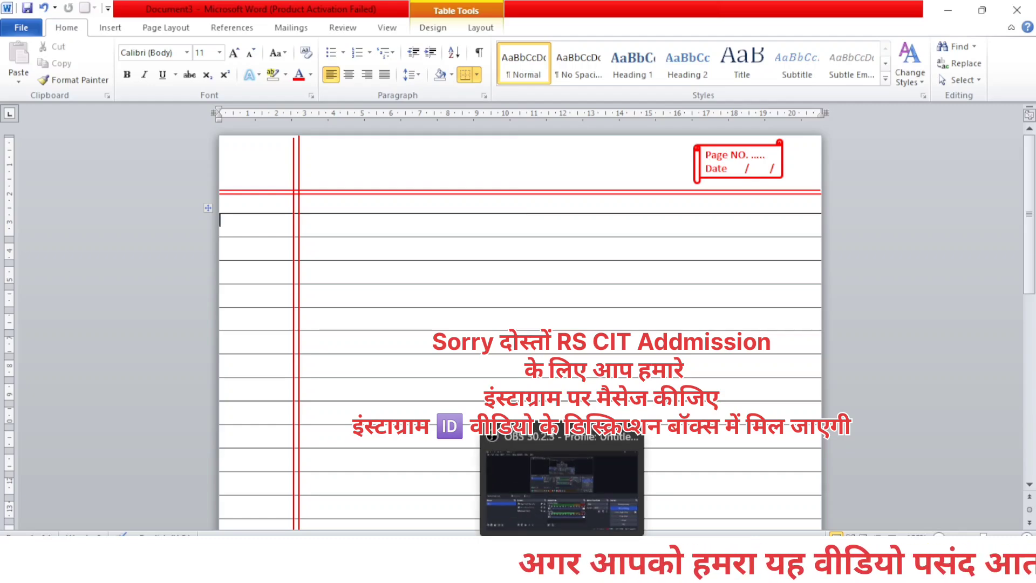